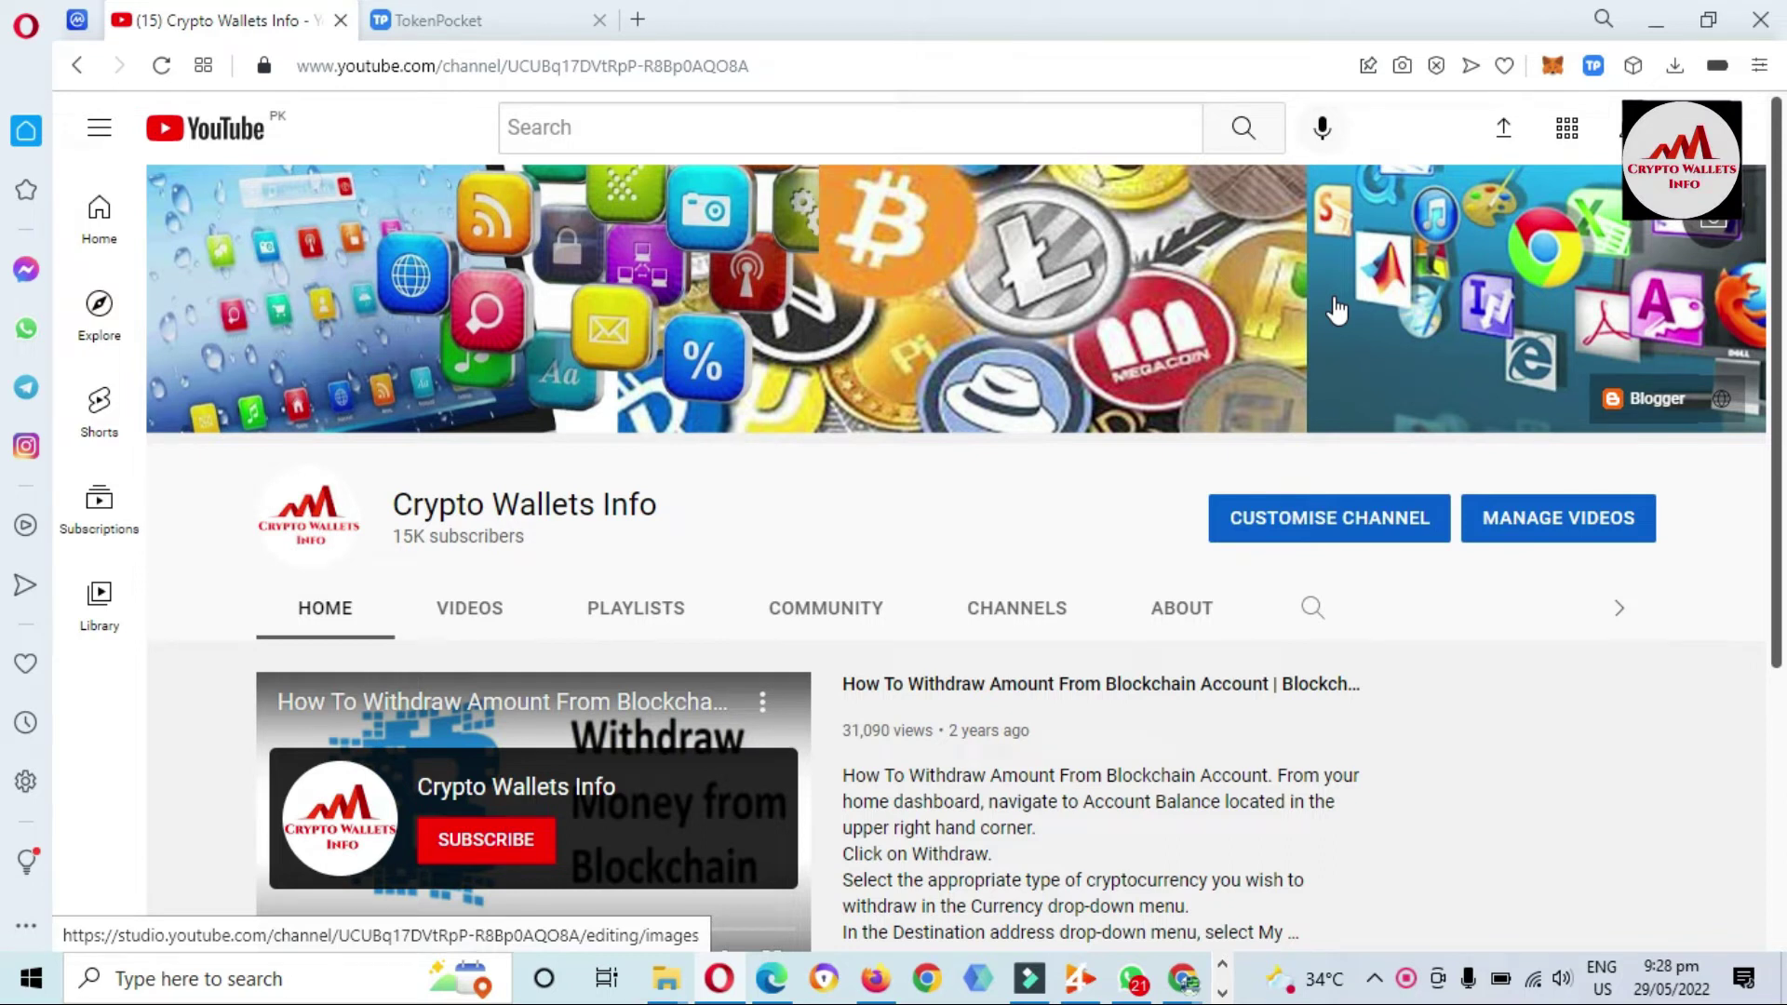
scroll(8, 321, down, 4)
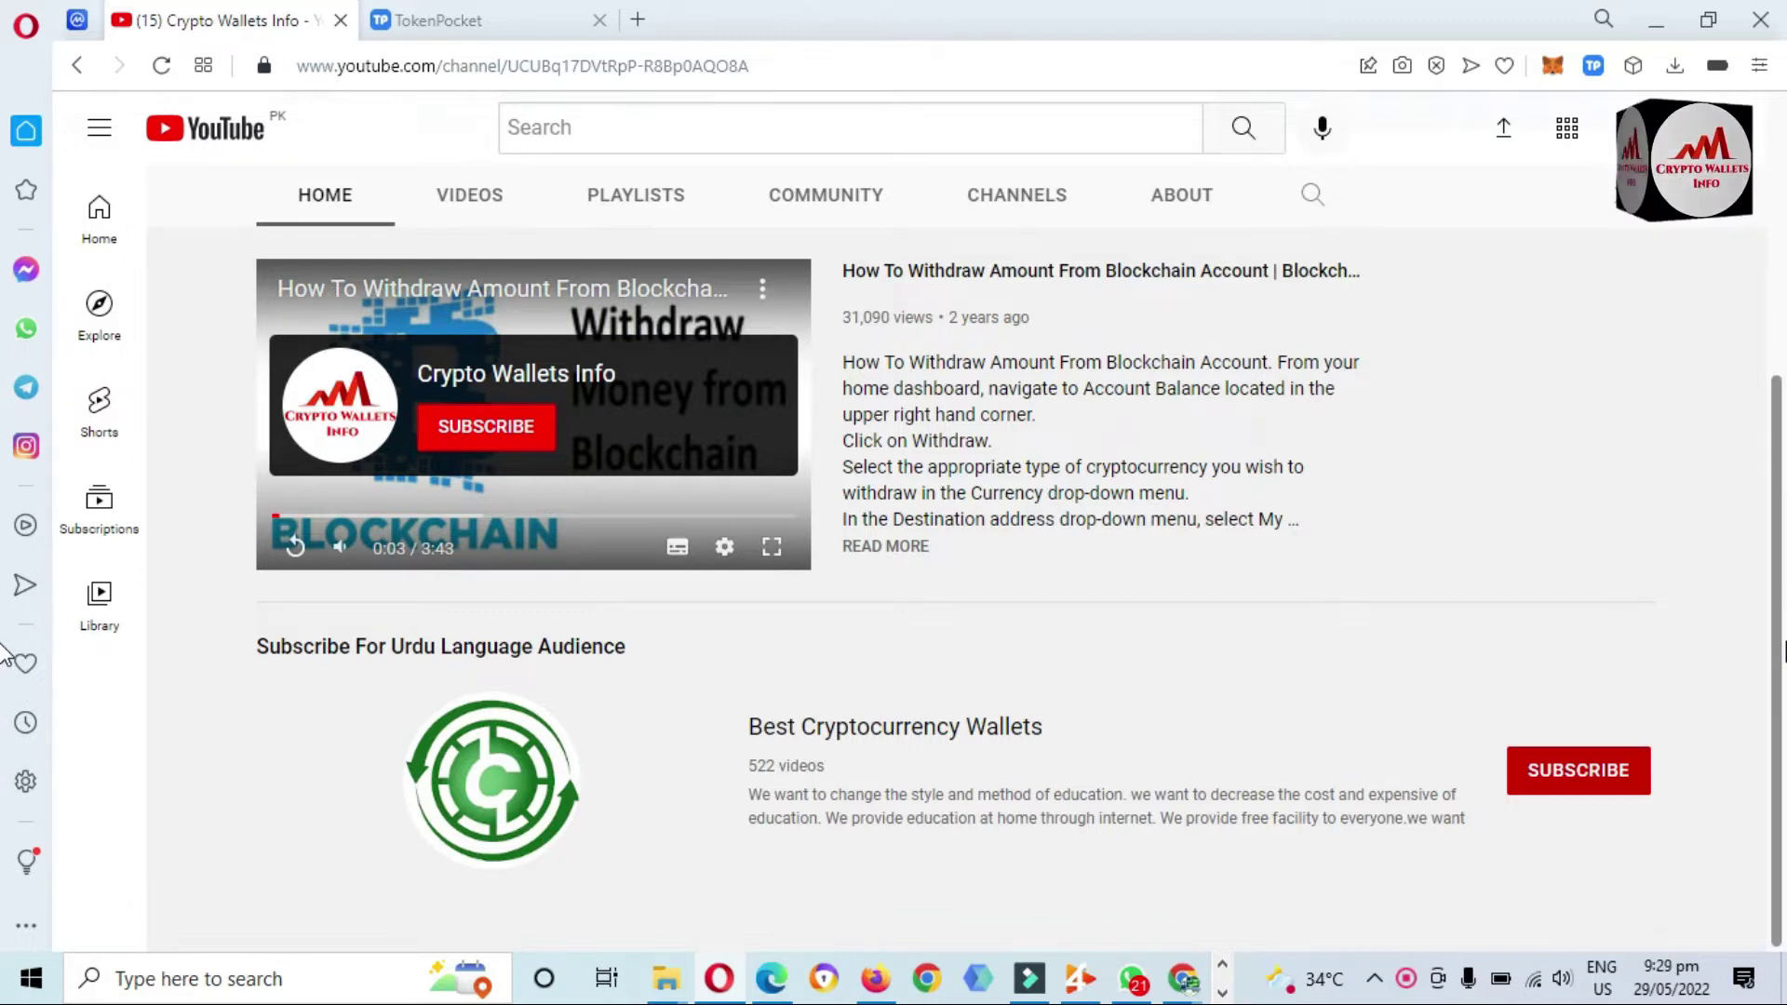
mouse_move(1777, 651)
mouse_down()
mouse_move(1777, 354)
mouse_move(1777, 656)
mouse_move(1782, 643)
mouse_up()
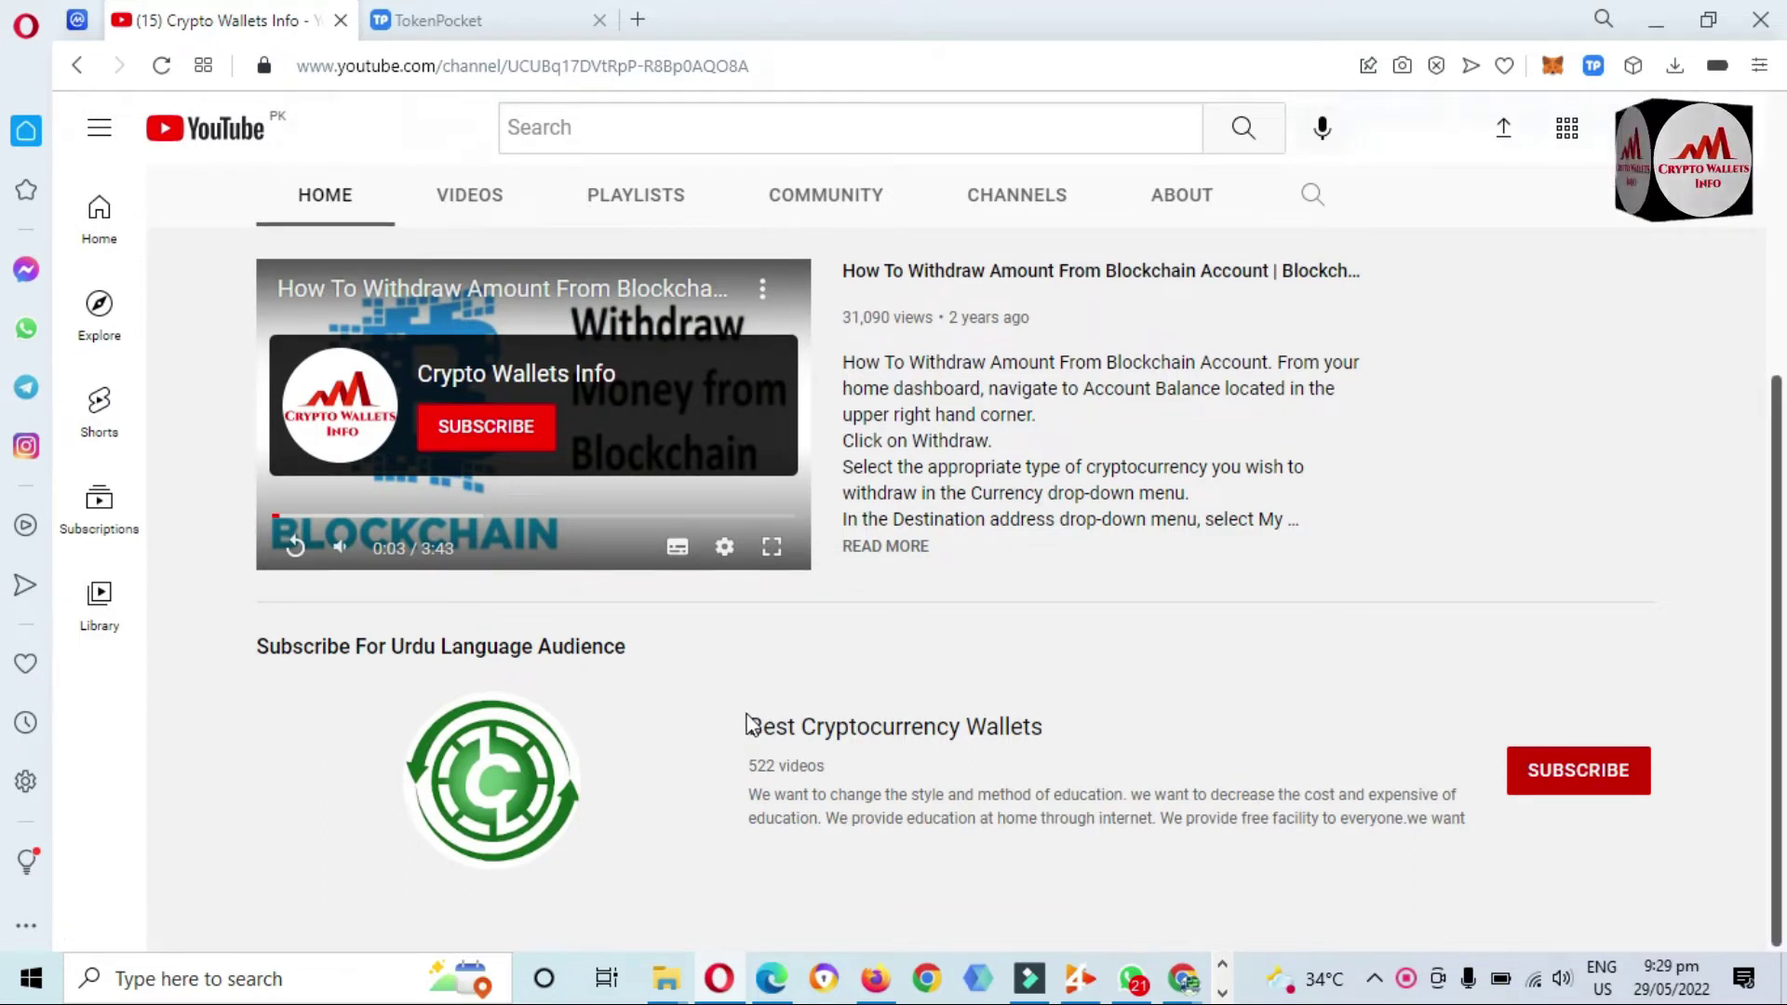
key(Home)
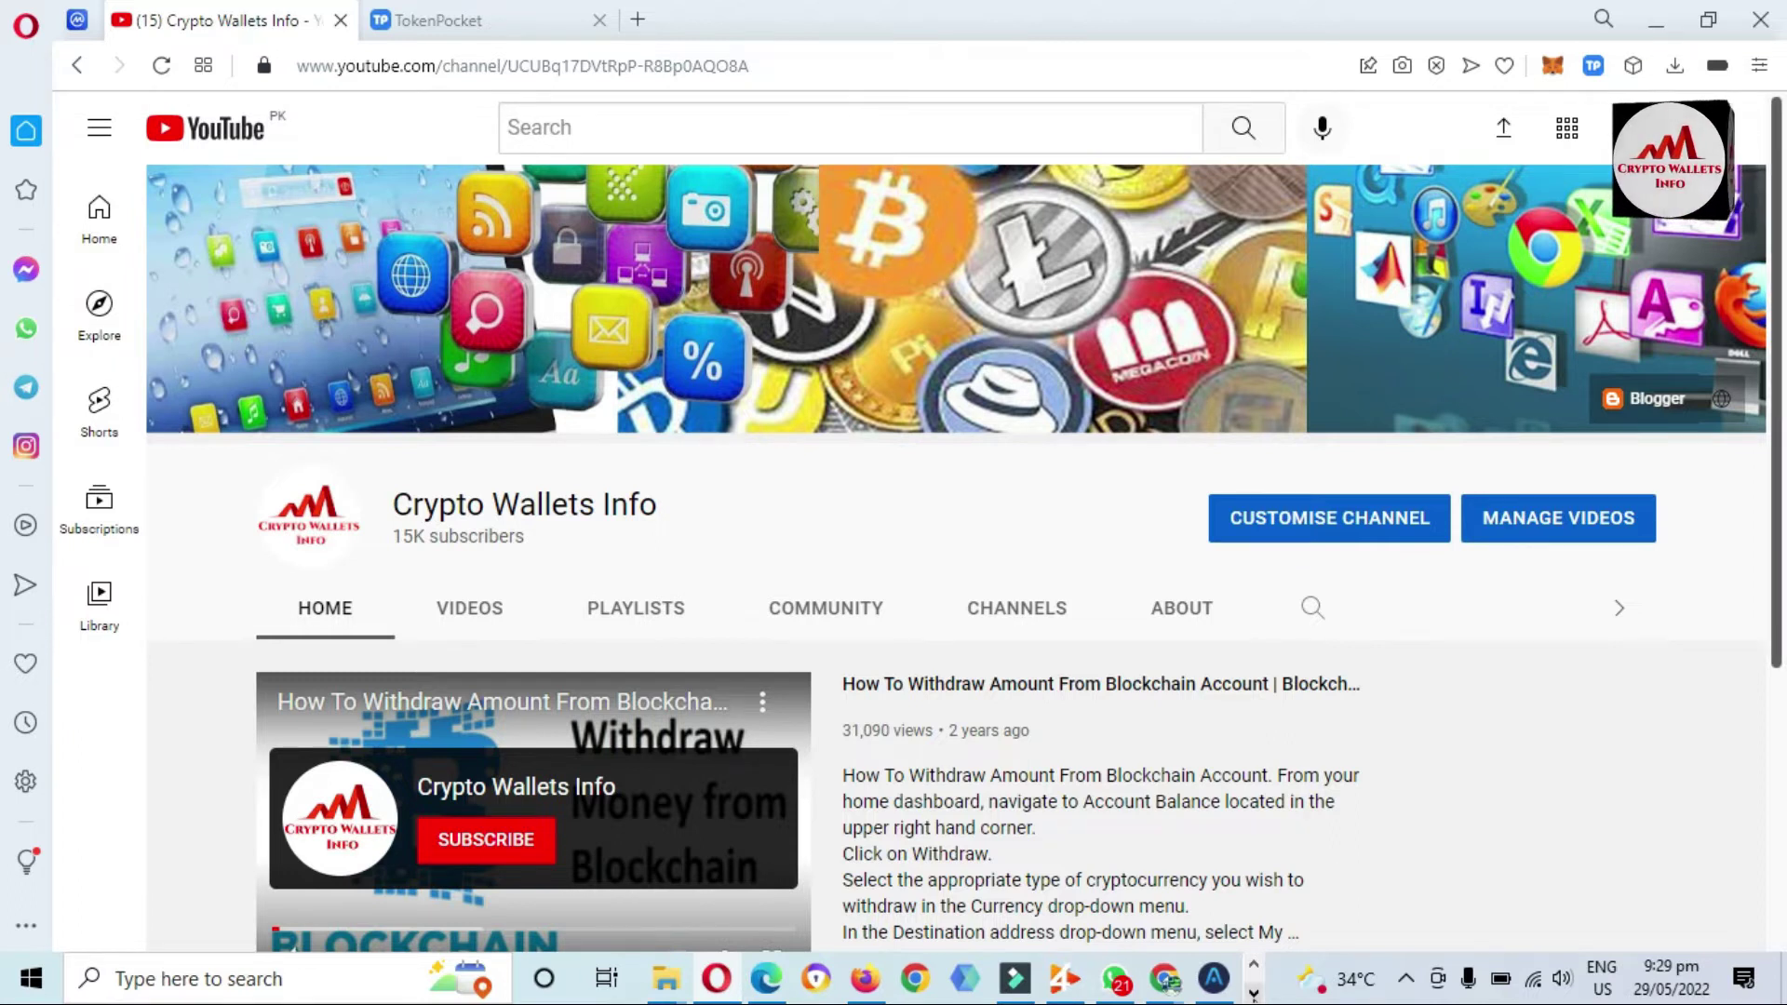
Switch to the Notepad note holding the private key, select the key string to show it, and put the note away
key(alt+Tab)
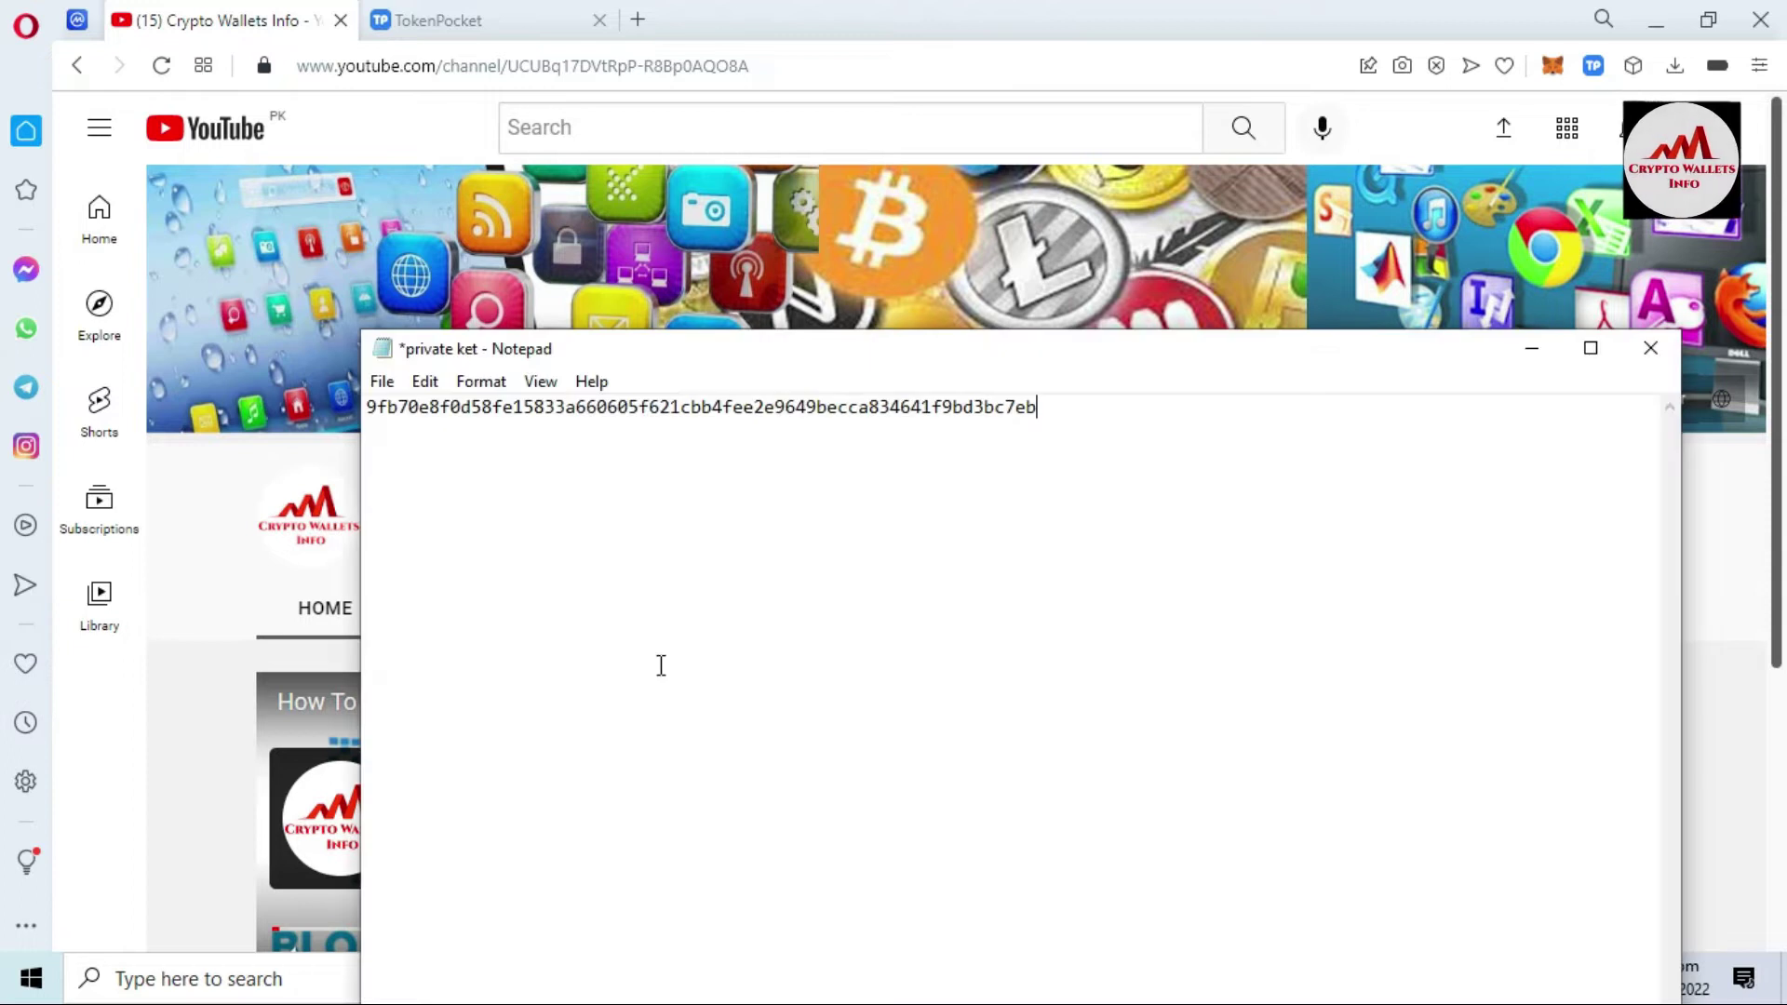
drag(1045, 406, 349, 375)
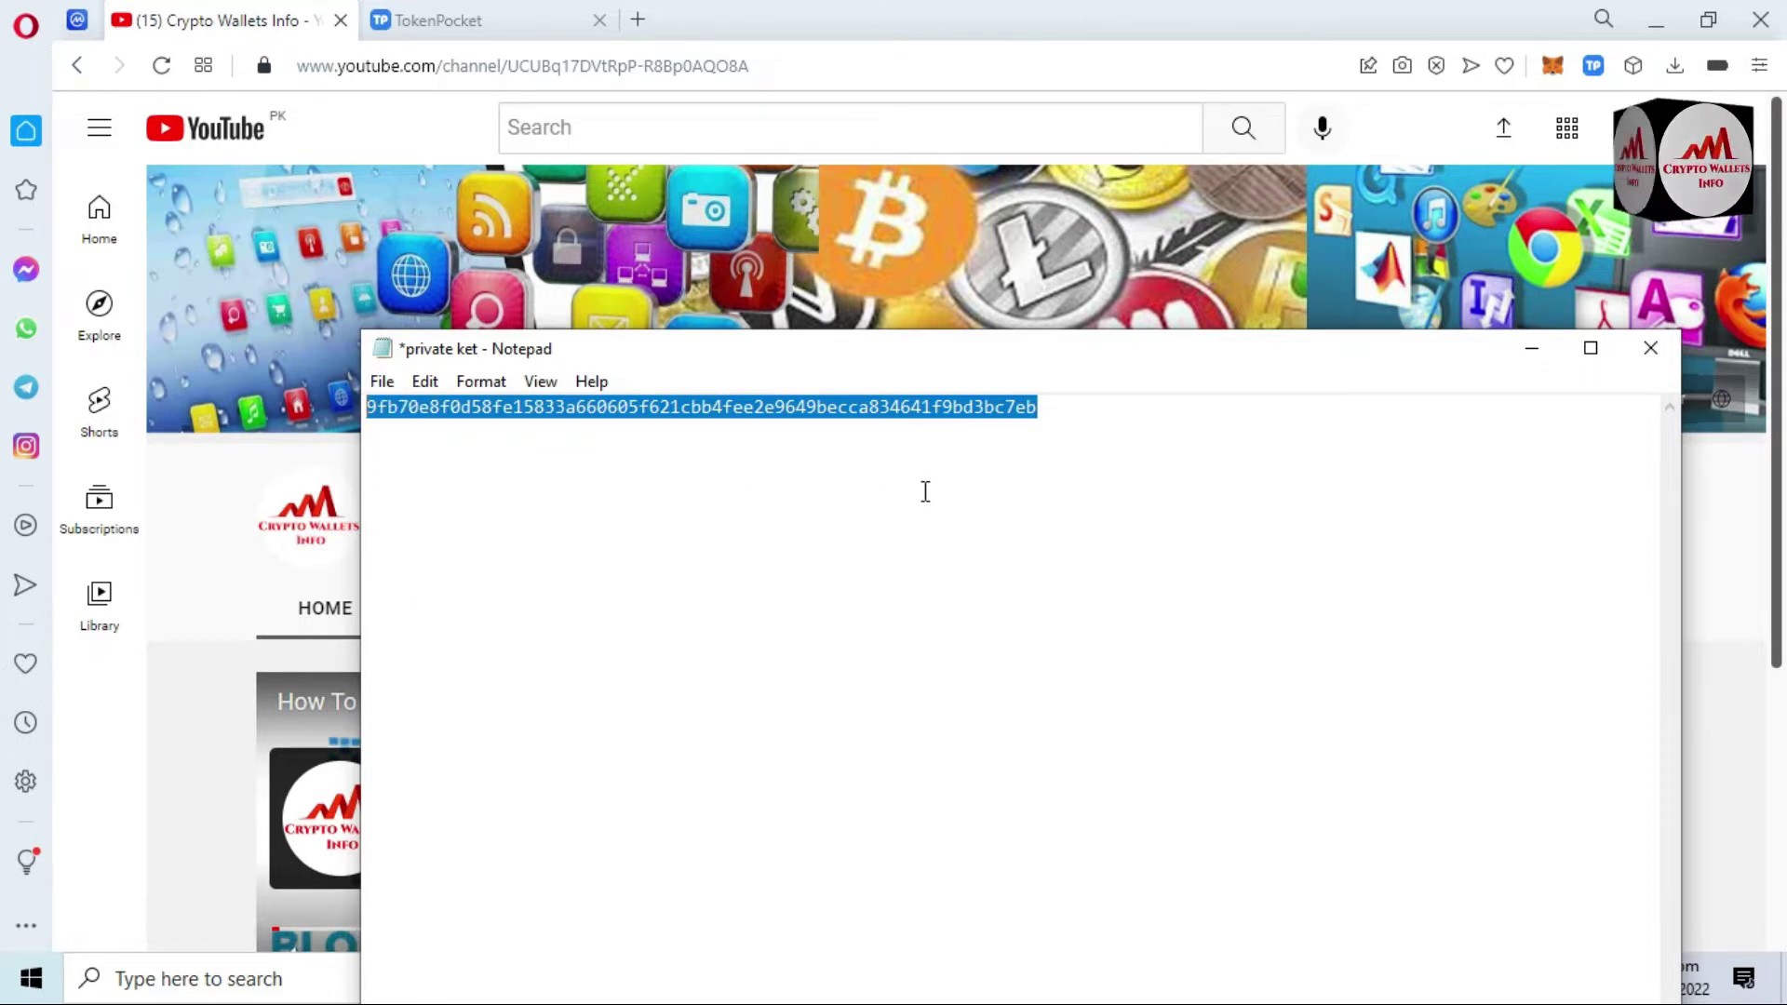
click(1153, 363)
drag(1153, 363, 1037, 375)
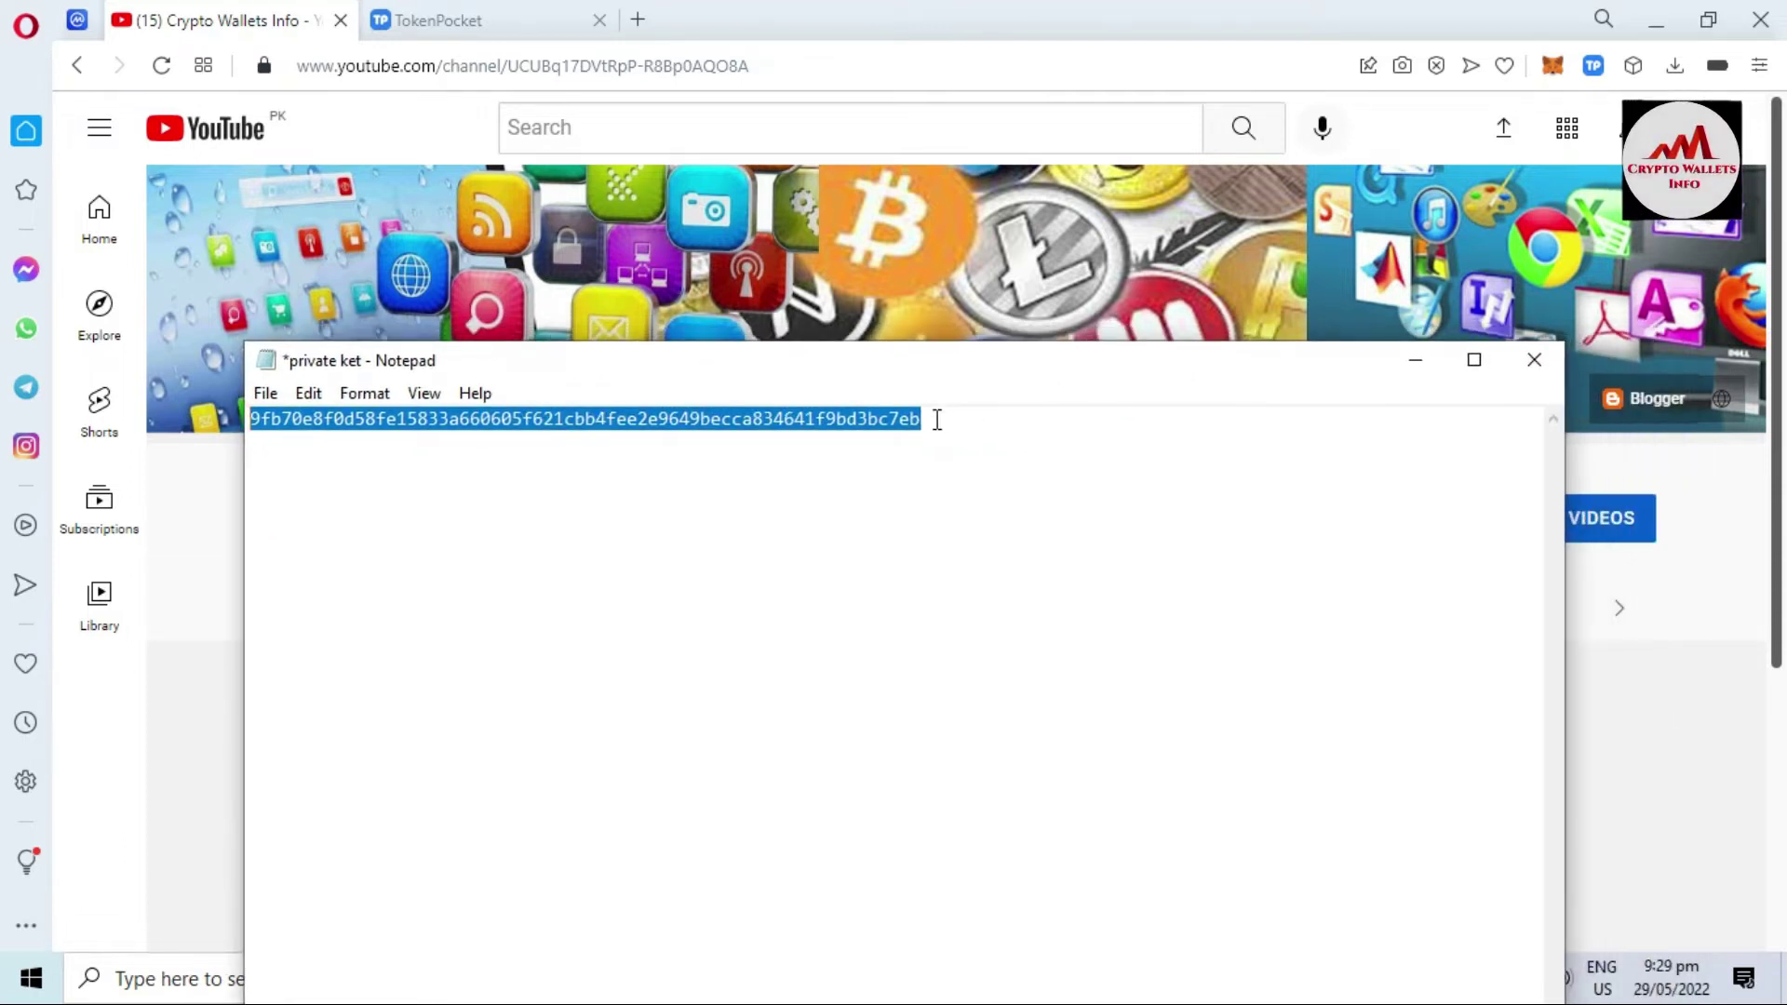
click(1405, 368)
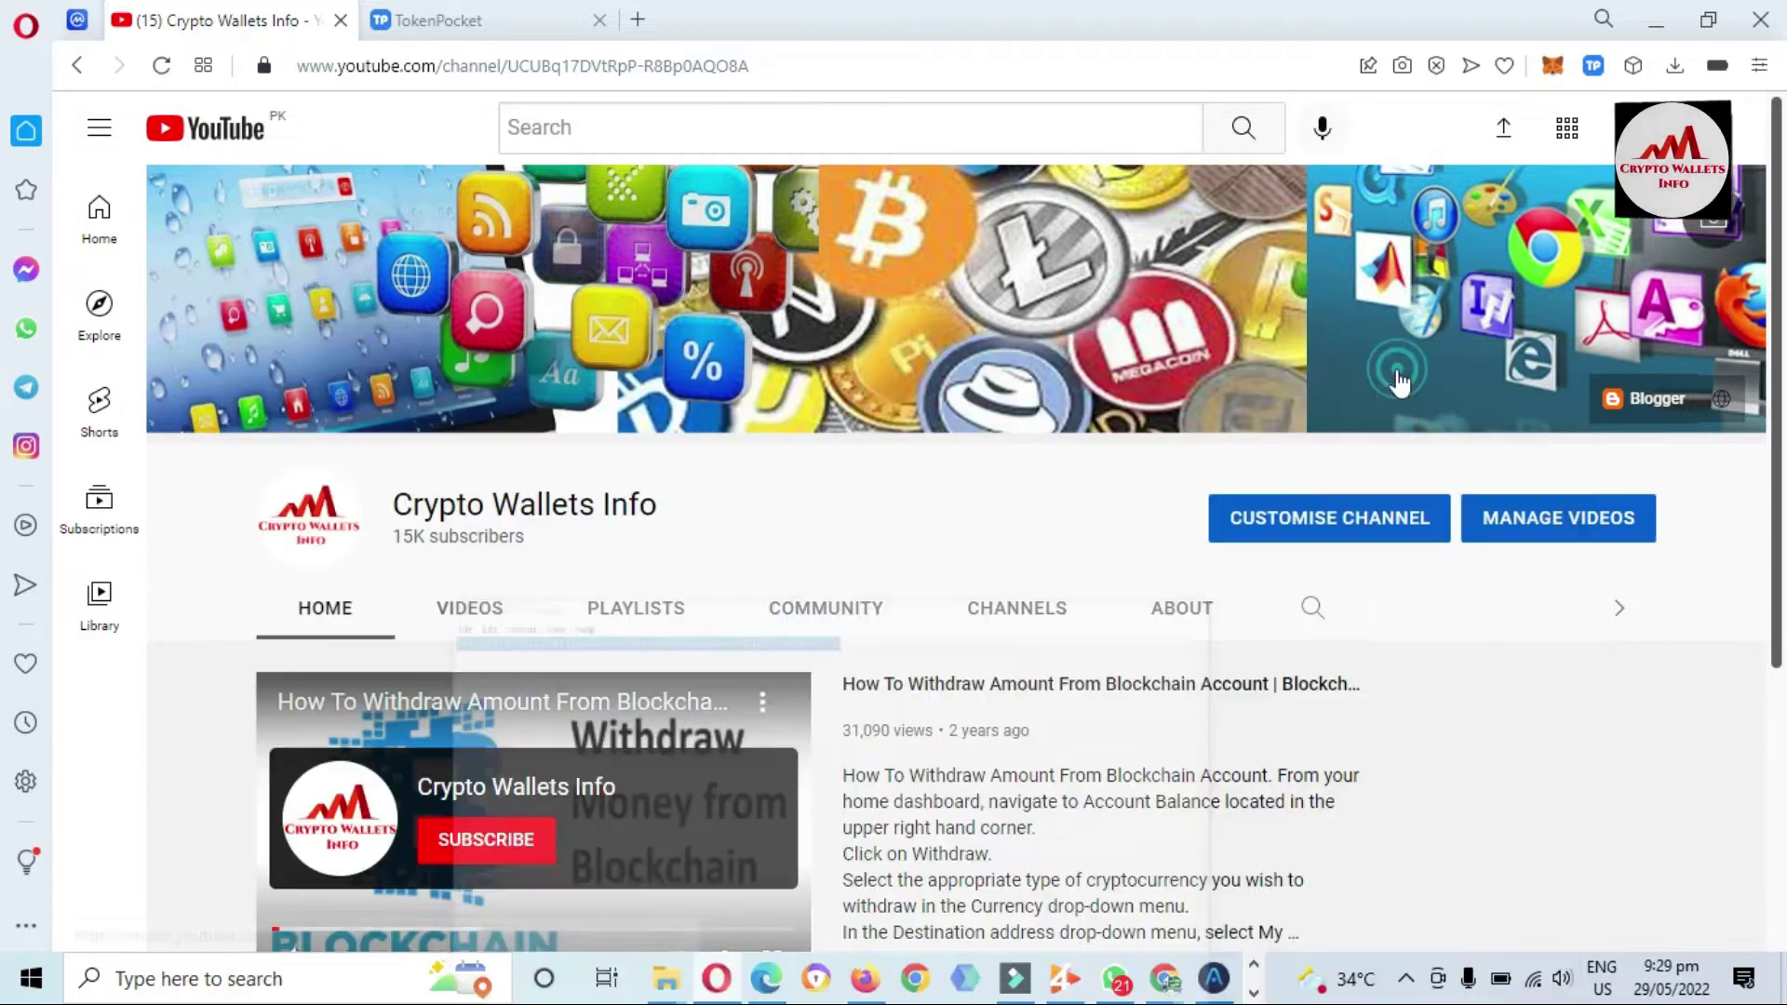
Switch to the TokenPocket wallet page and unlock the wallet with its password
click(461, 22)
click(806, 658)
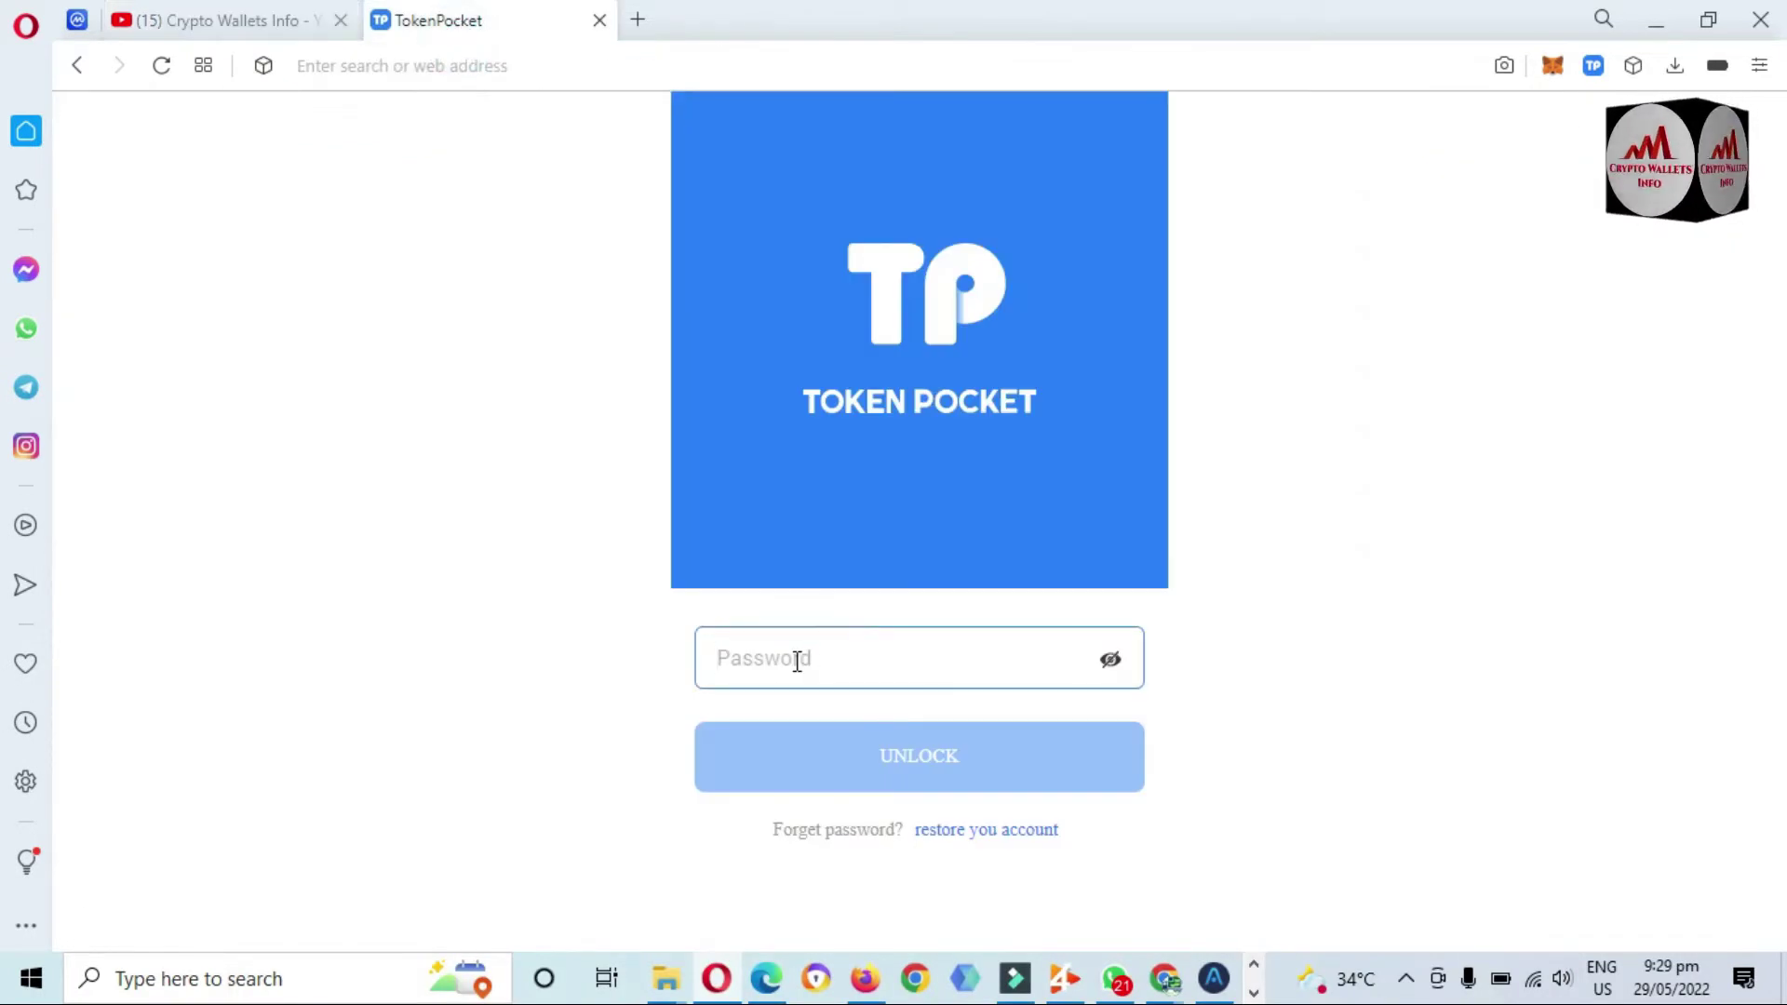
text(aaaaa)
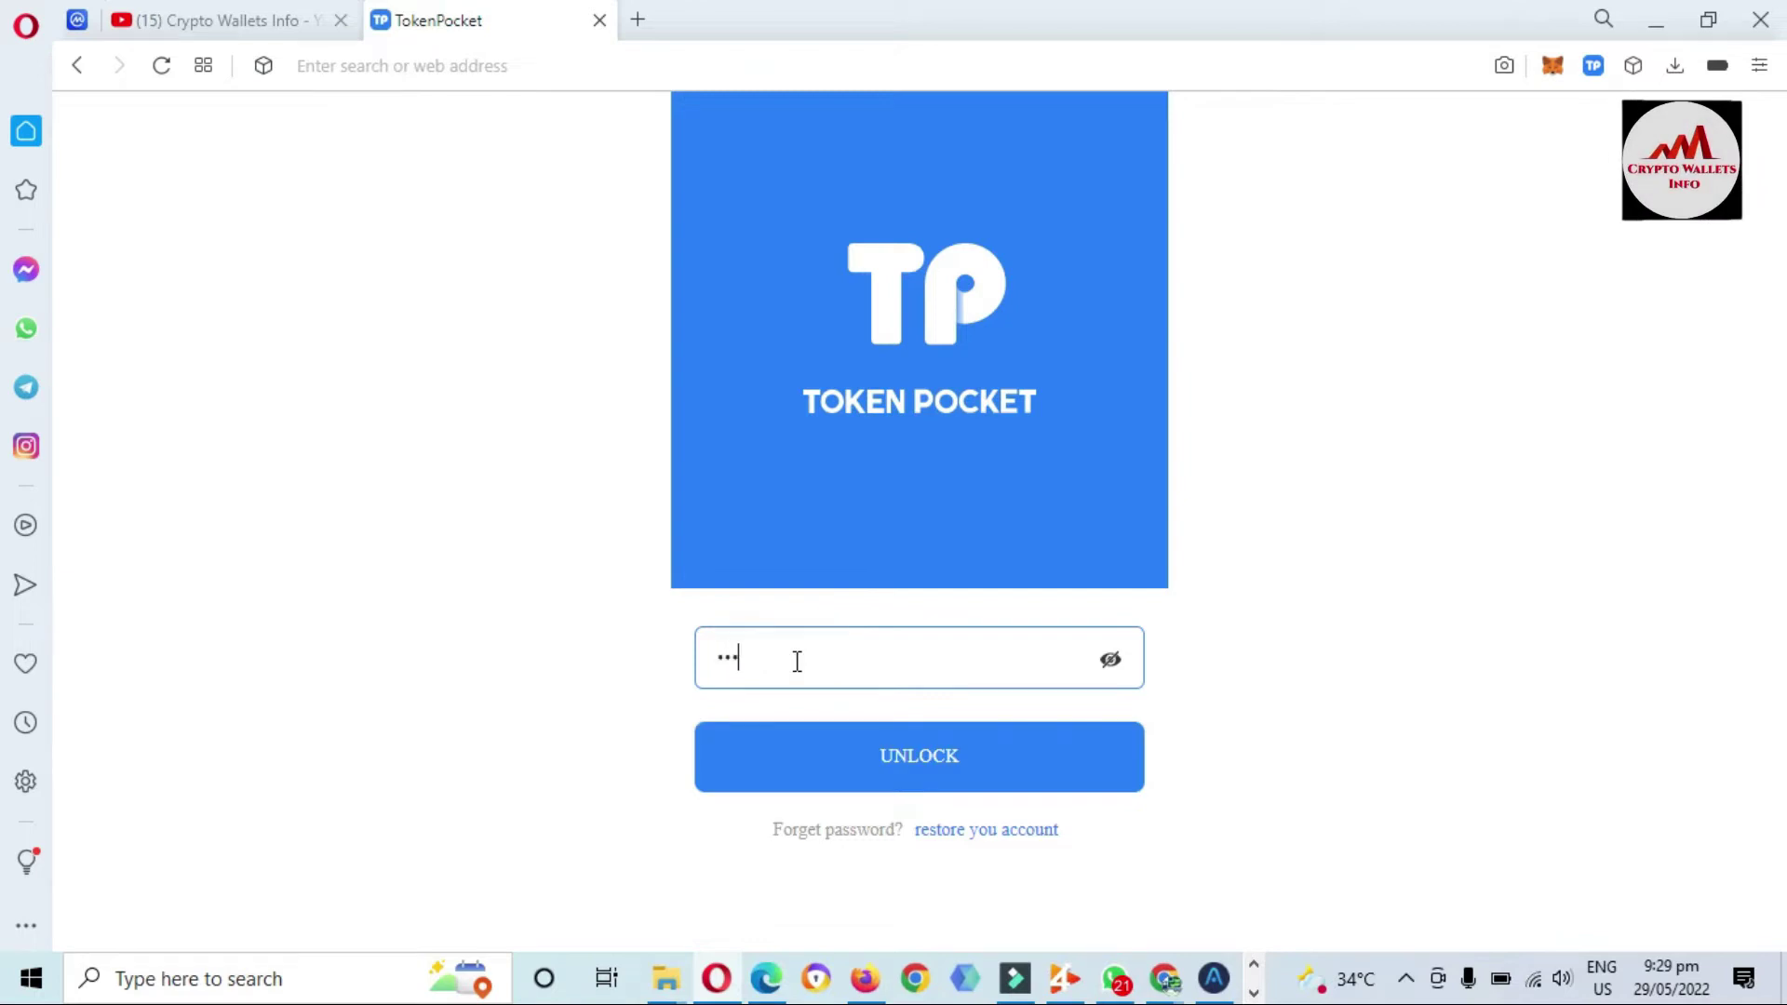
text(aaaaaaa)
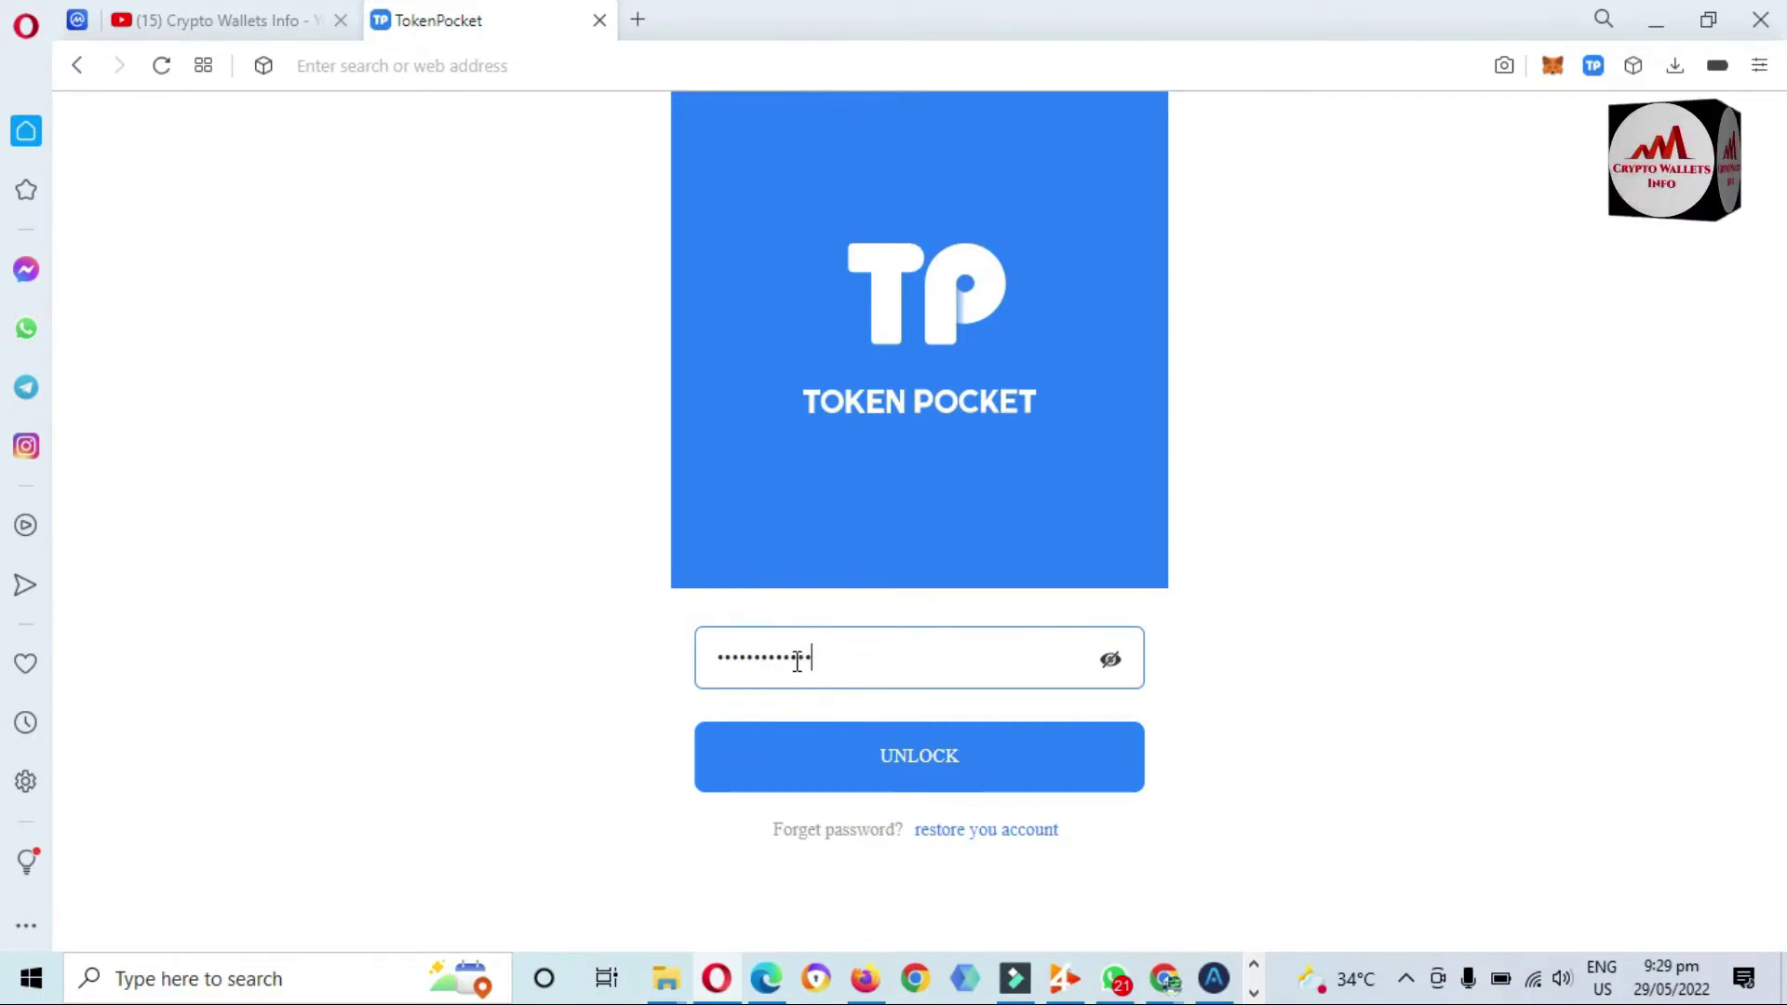
click(927, 772)
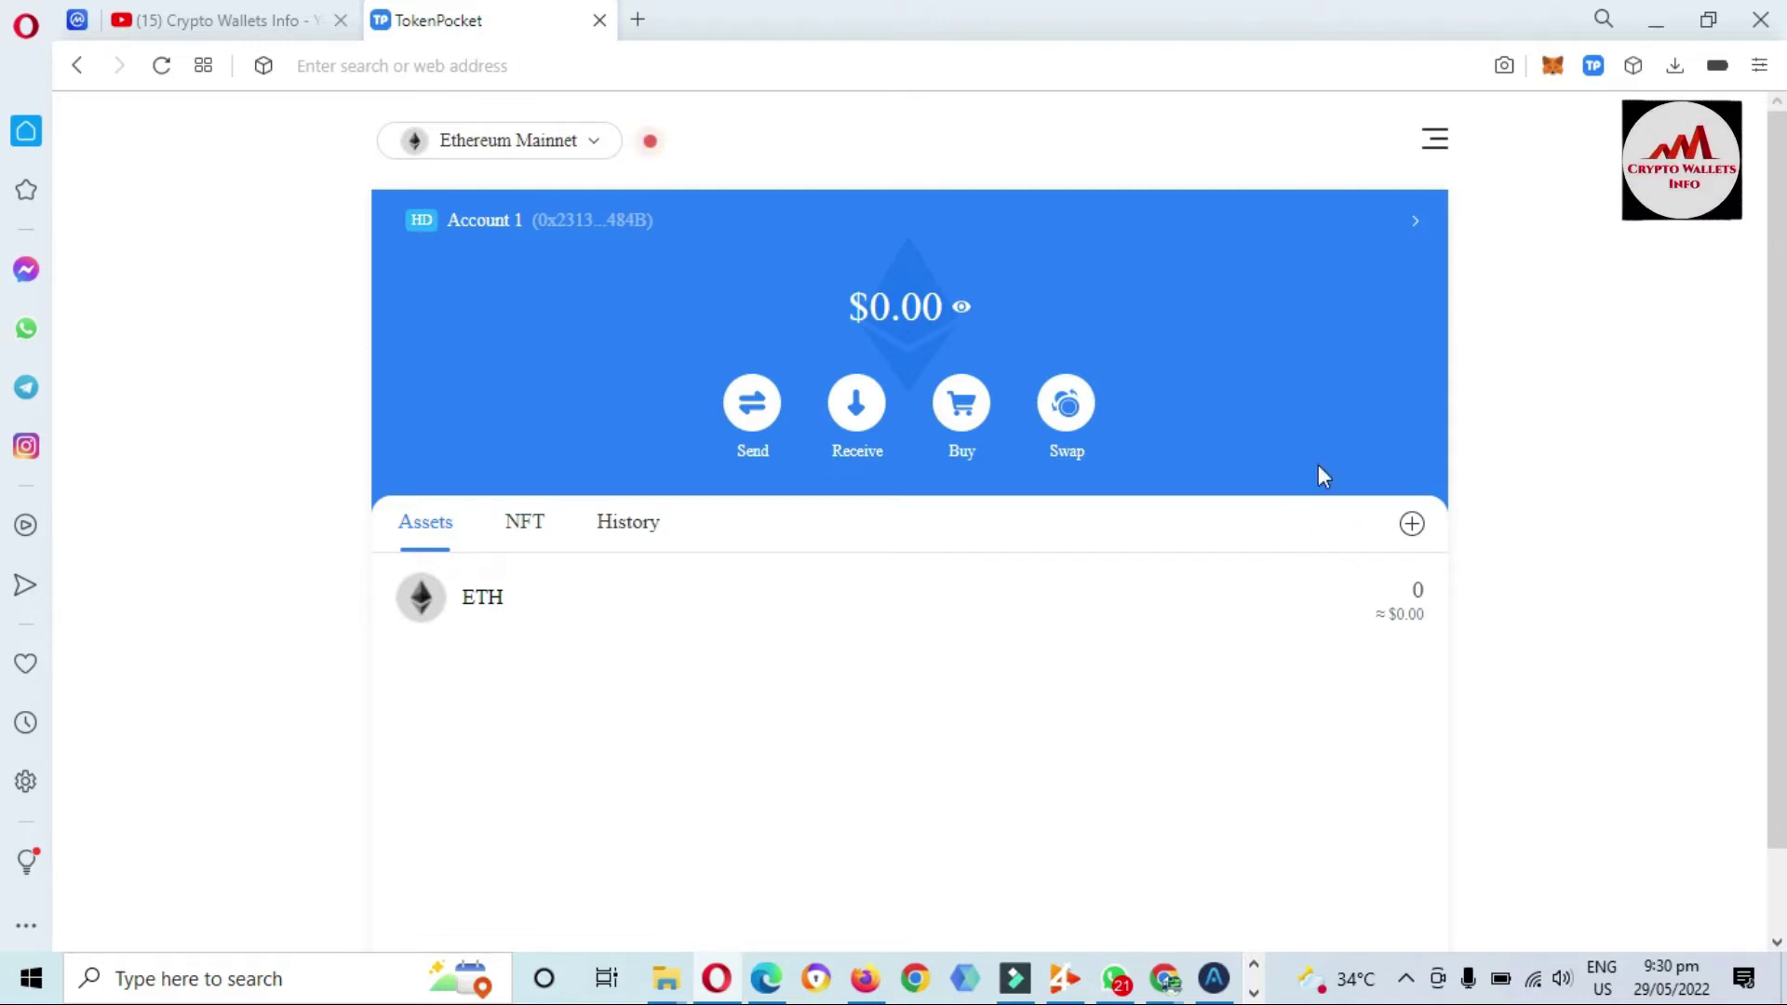
Open the account import form and choose importing by private key
click(1439, 141)
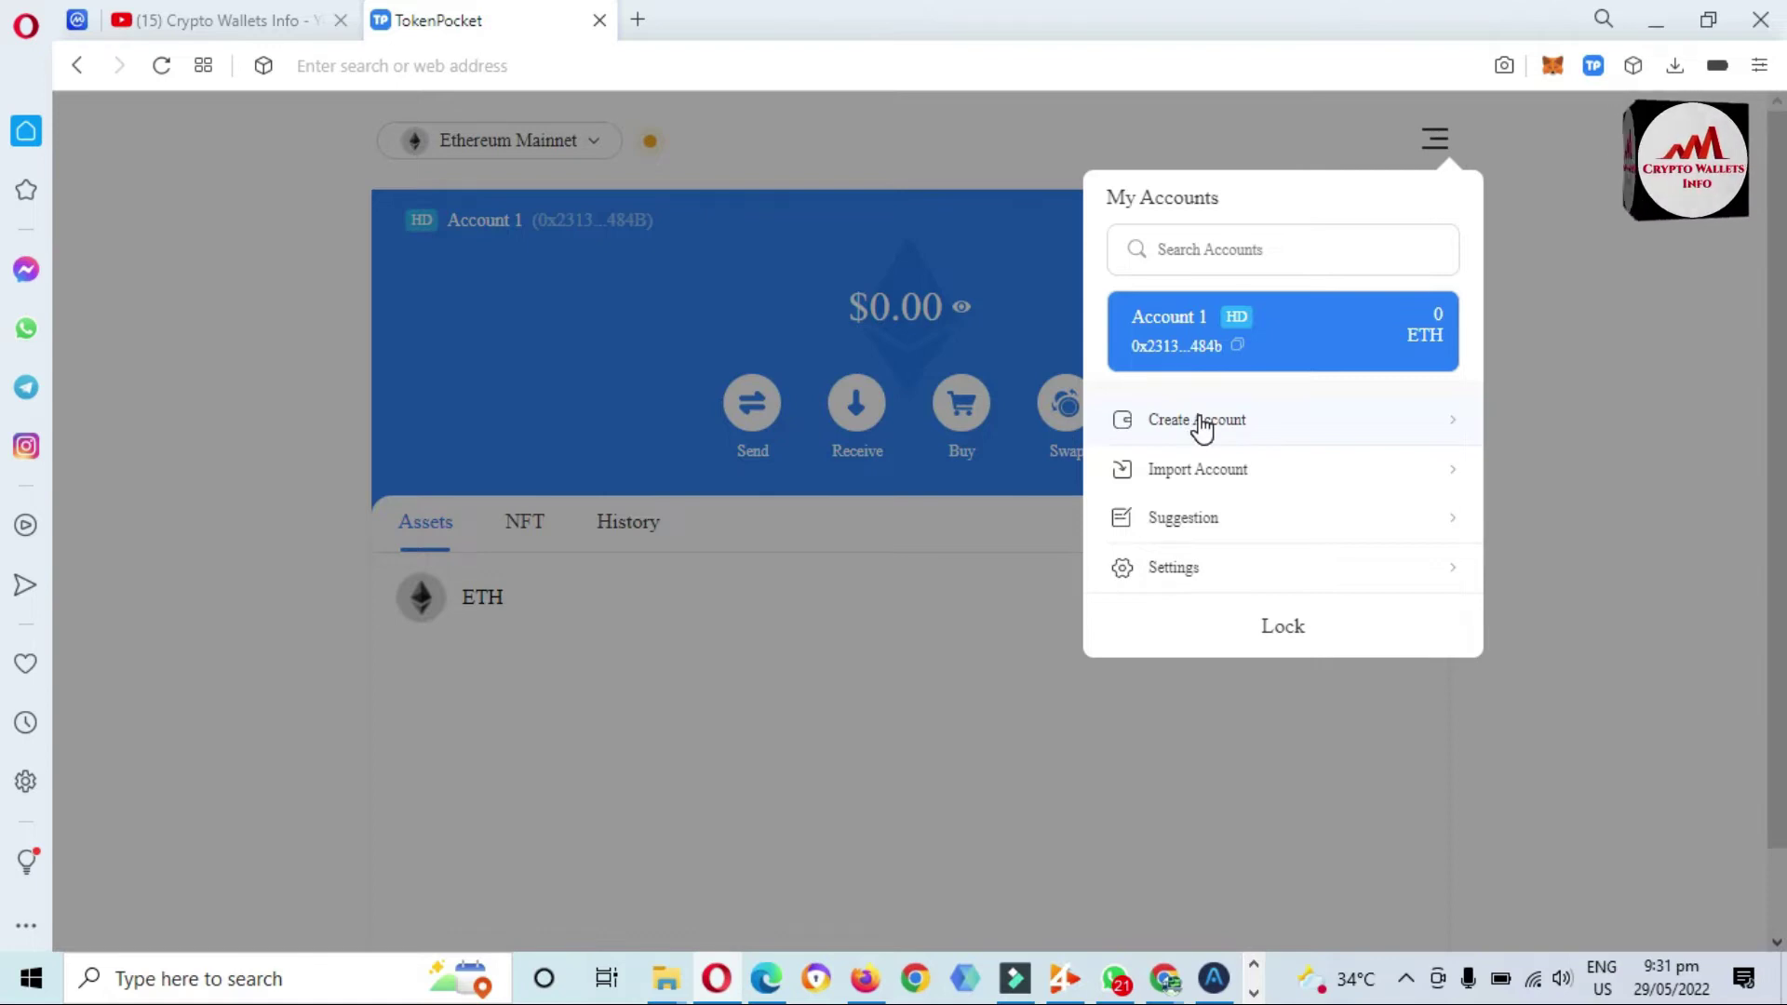
click(1219, 472)
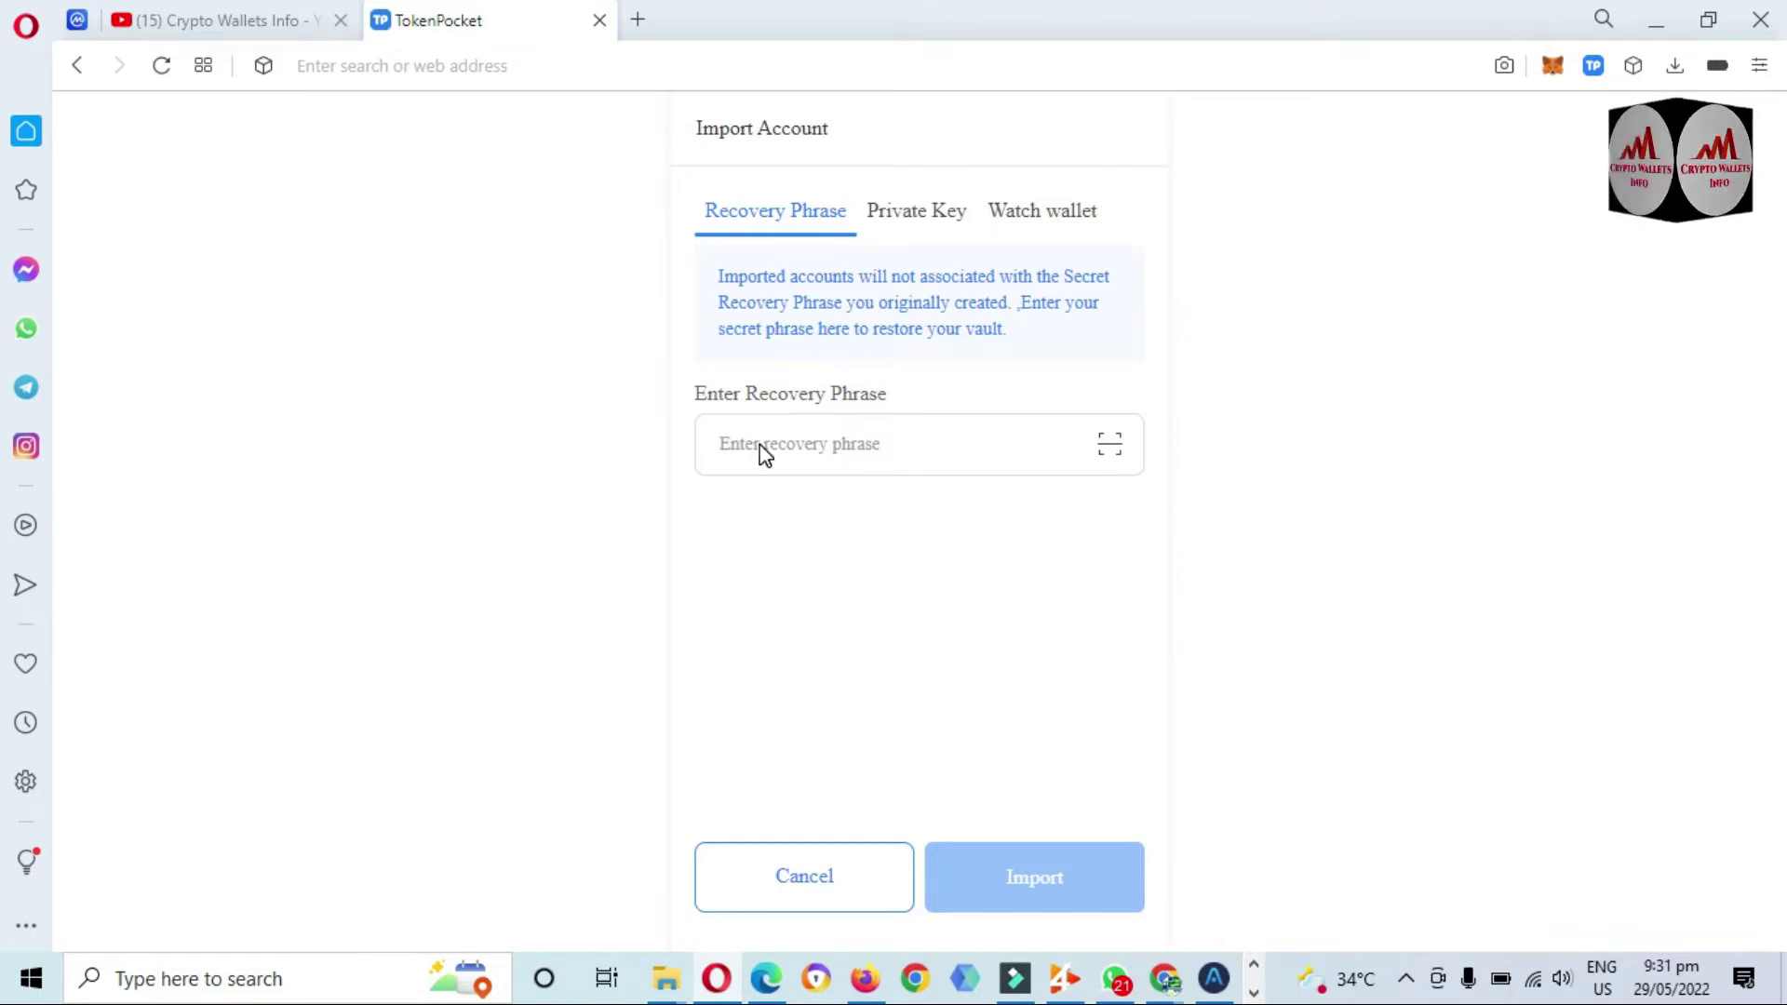
click(786, 459)
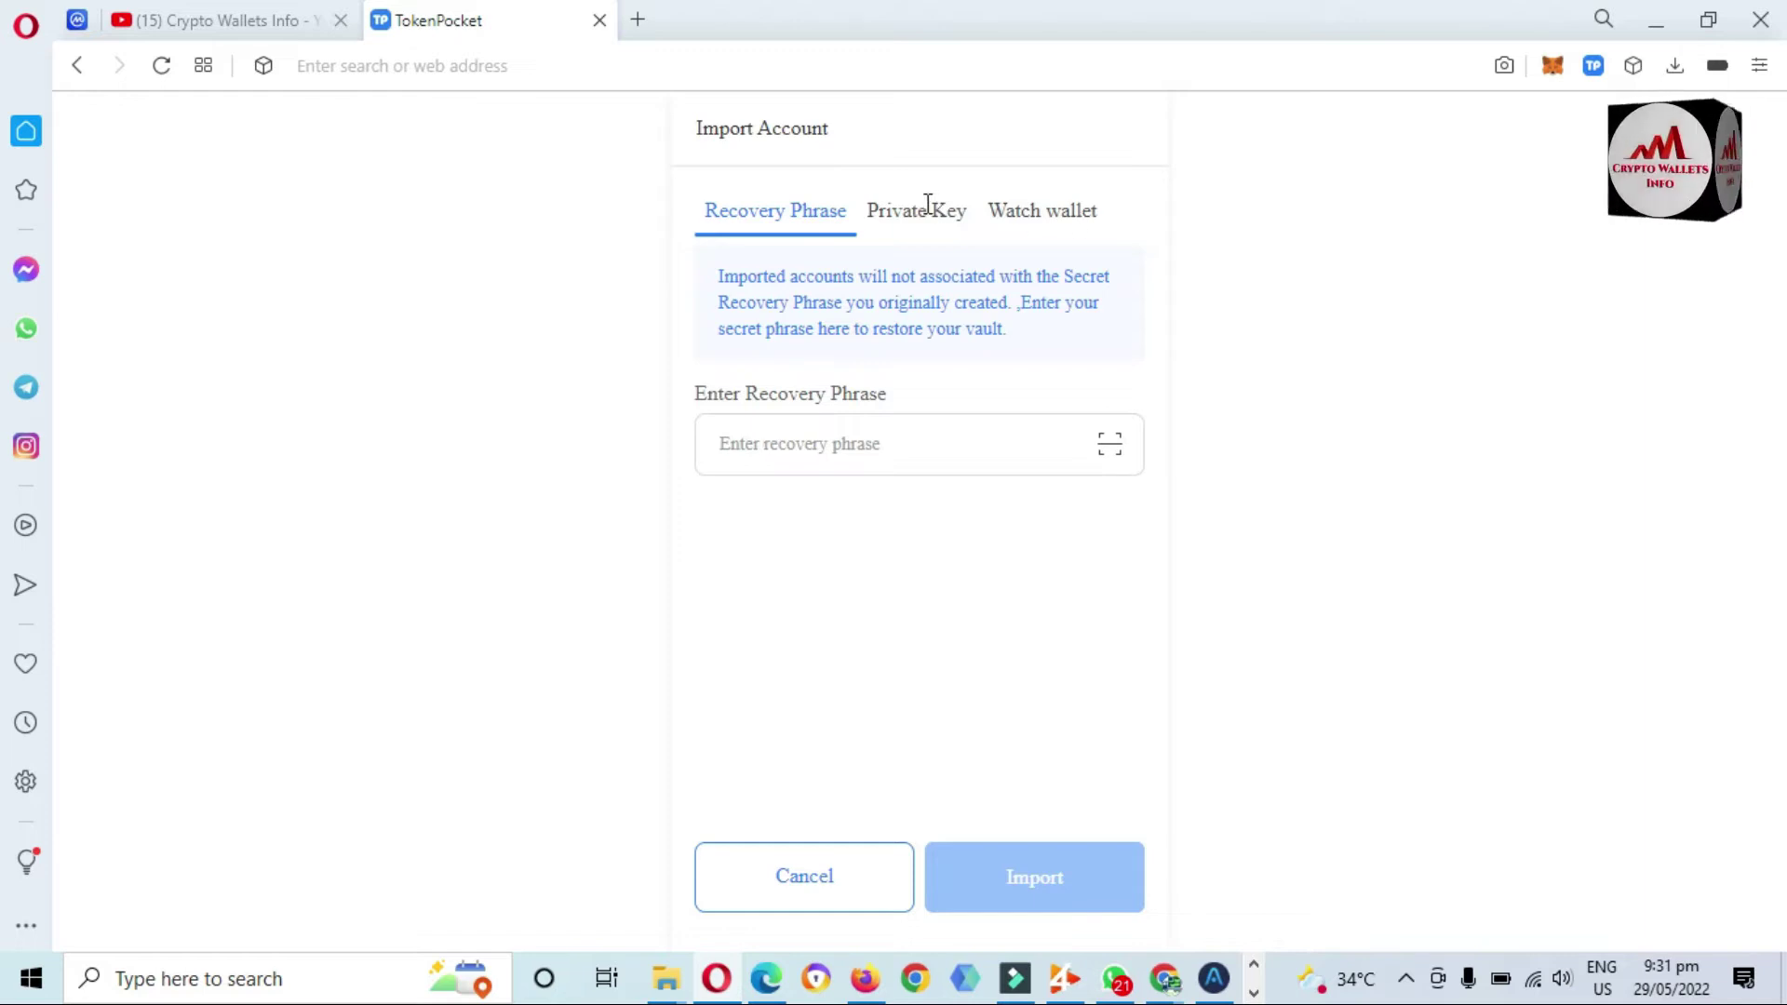
click(868, 211)
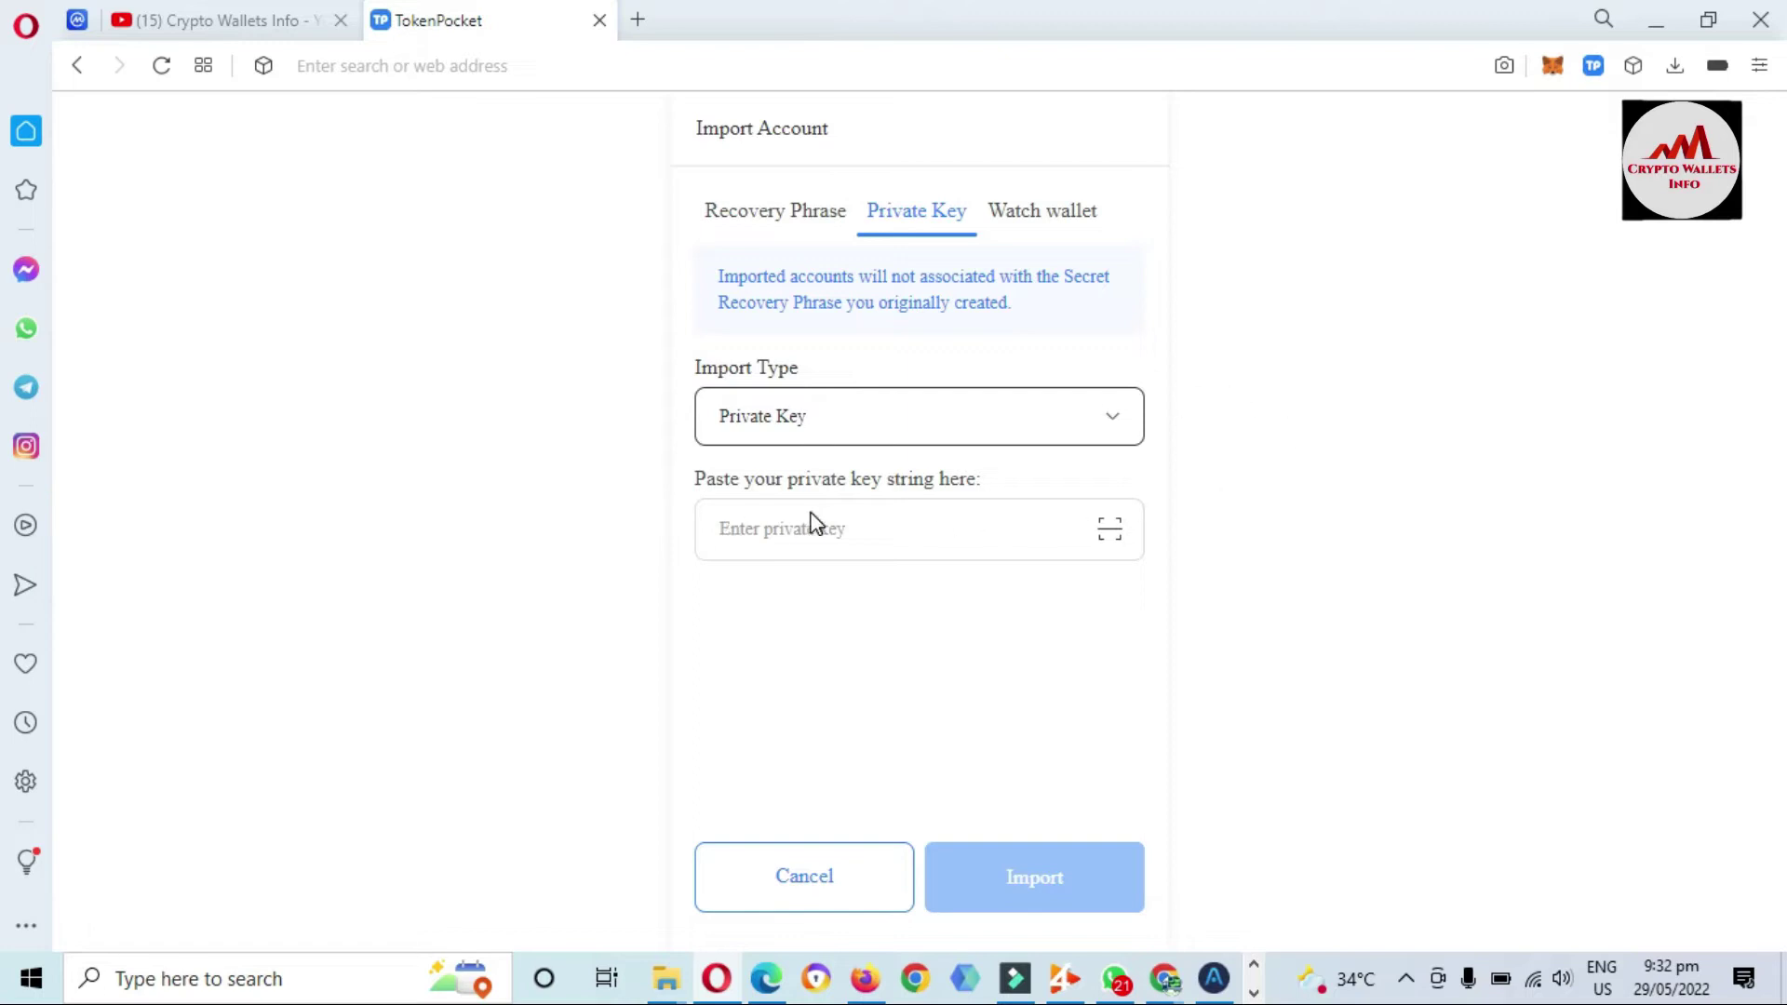
click(681, 492)
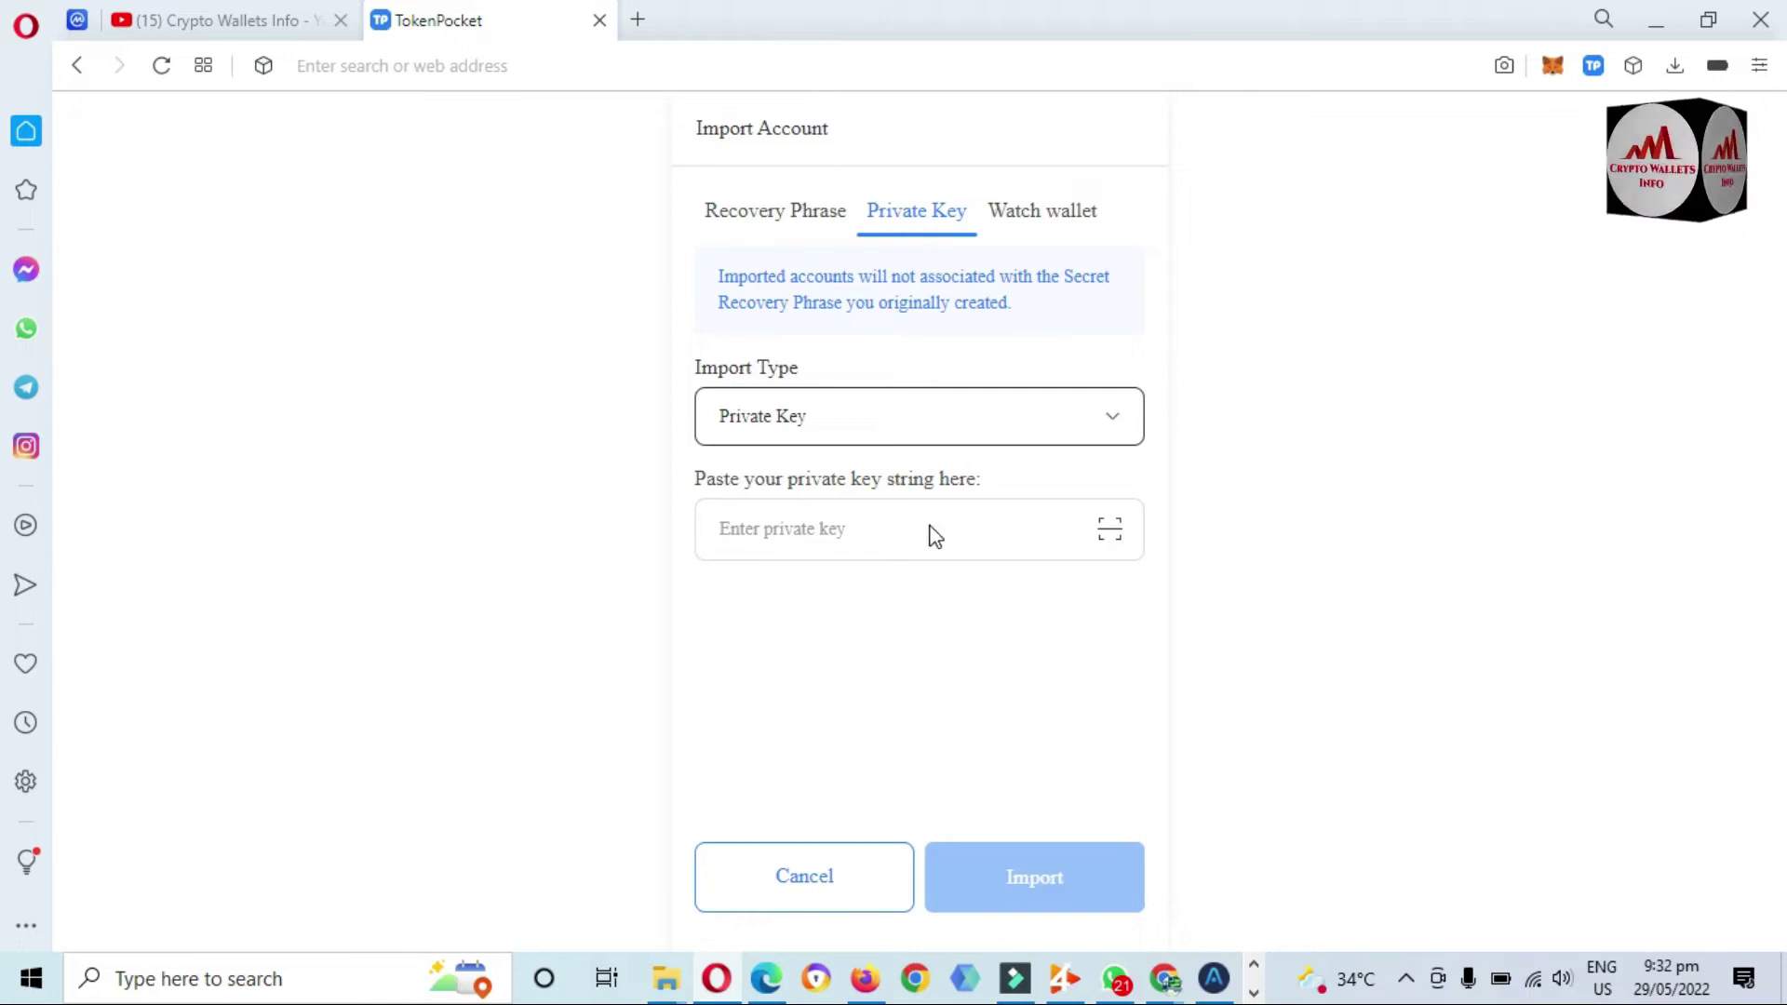
Copy the whole private key from the Notepad note and return to the import form
click(1253, 992)
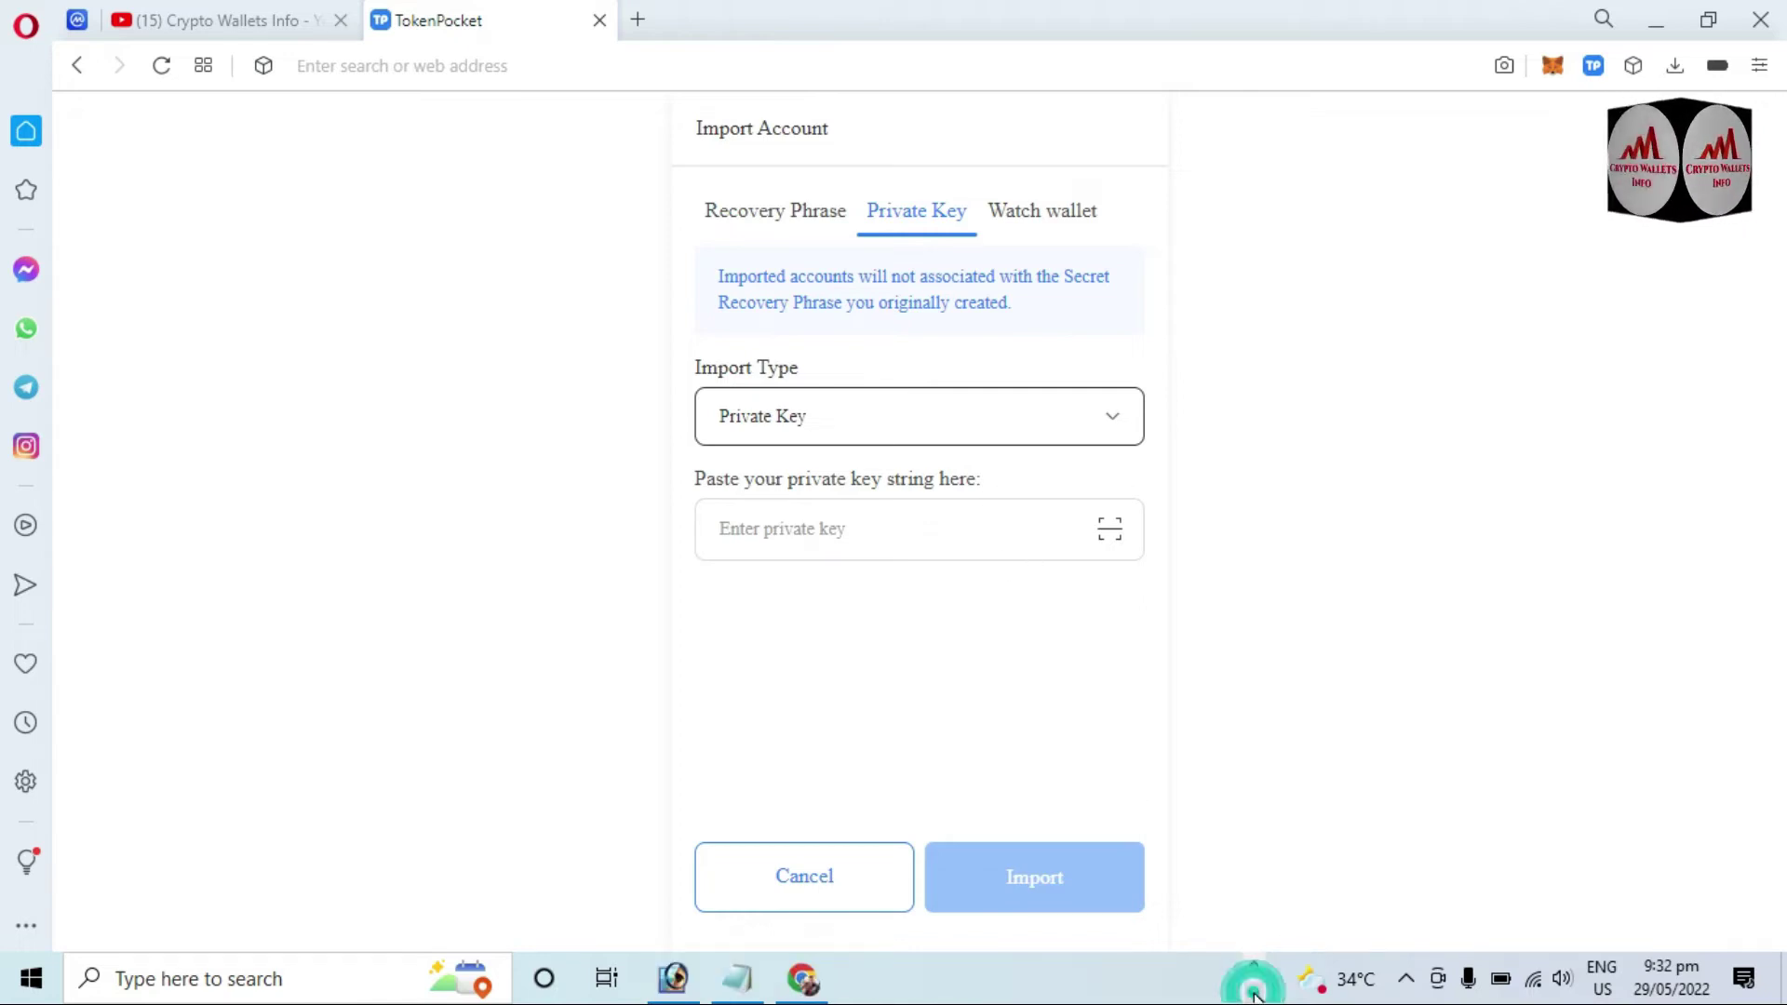
click(742, 992)
click(1019, 389)
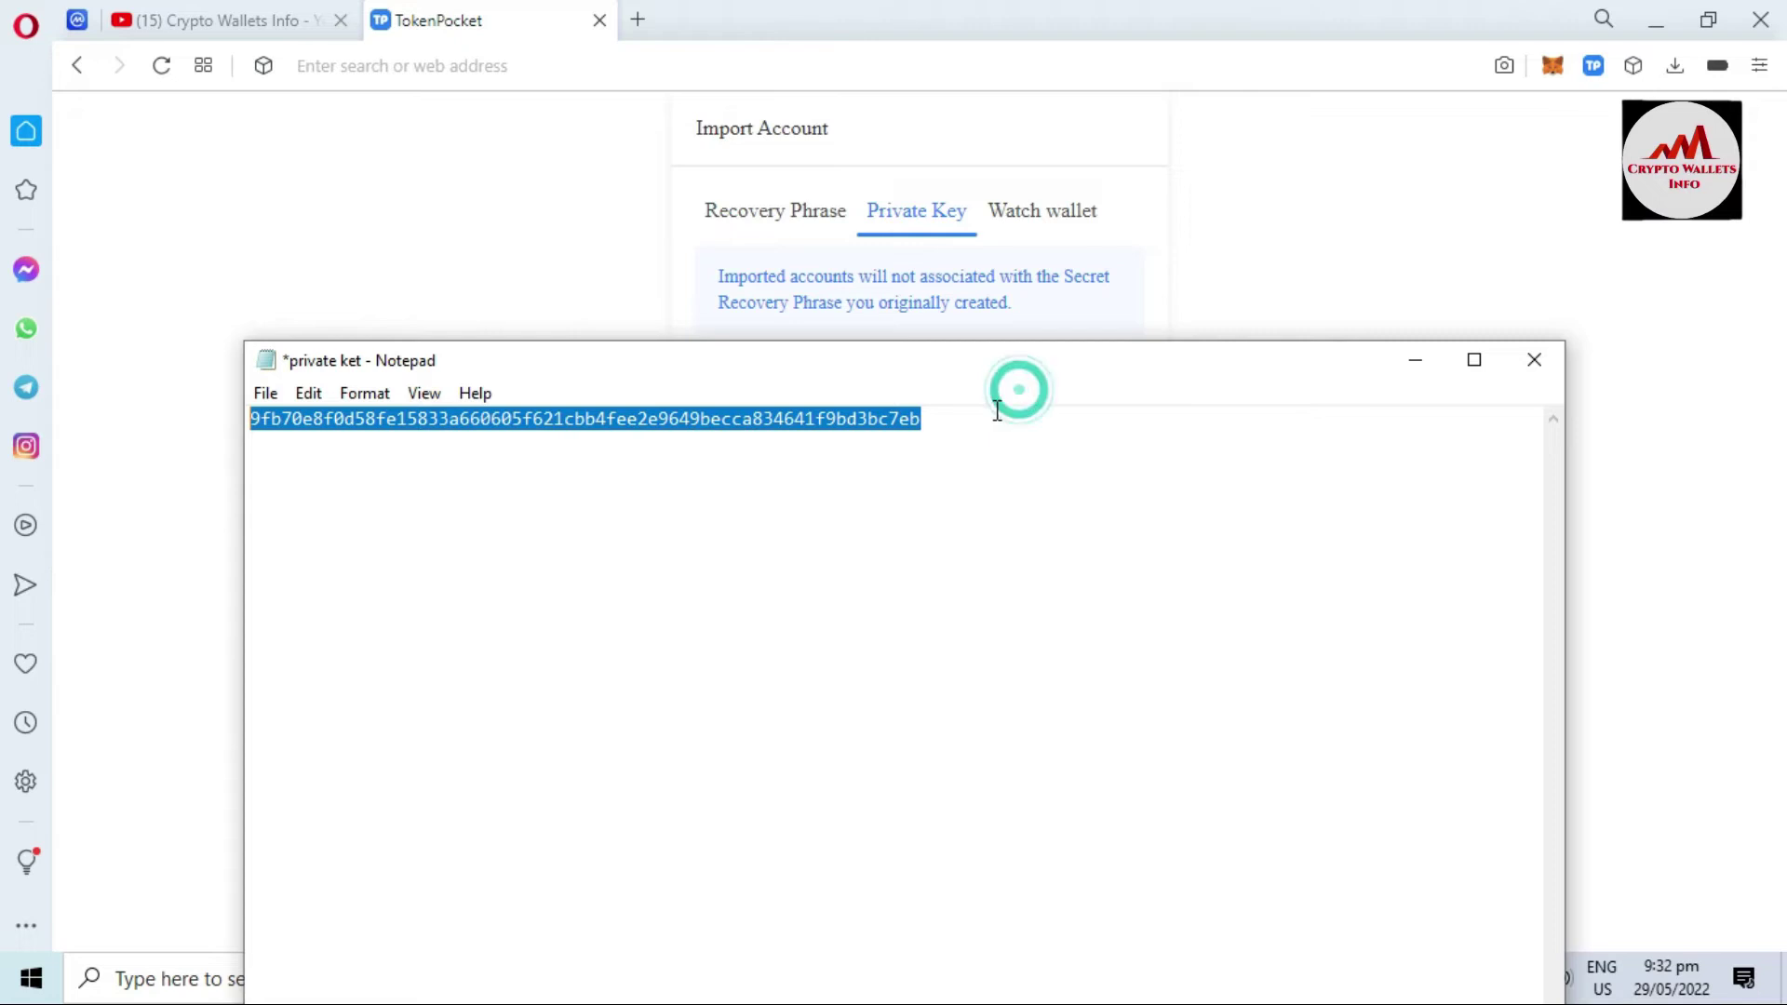
key(ctrl+a)
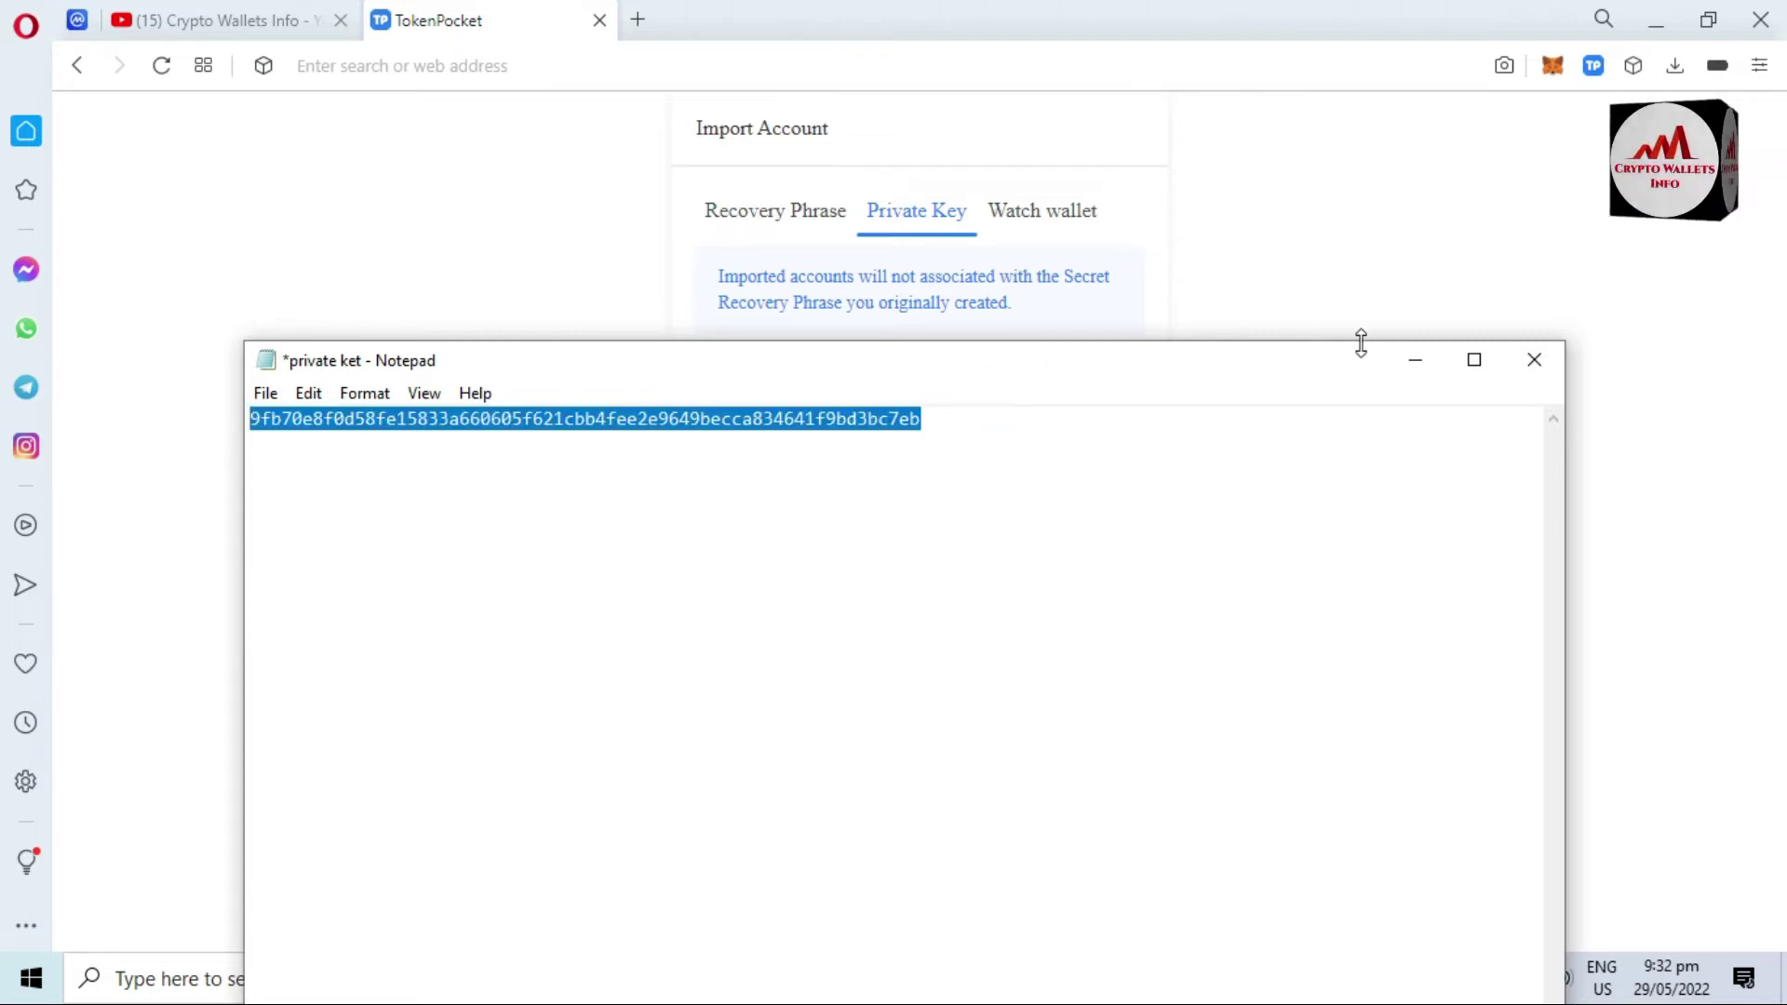
click(1403, 366)
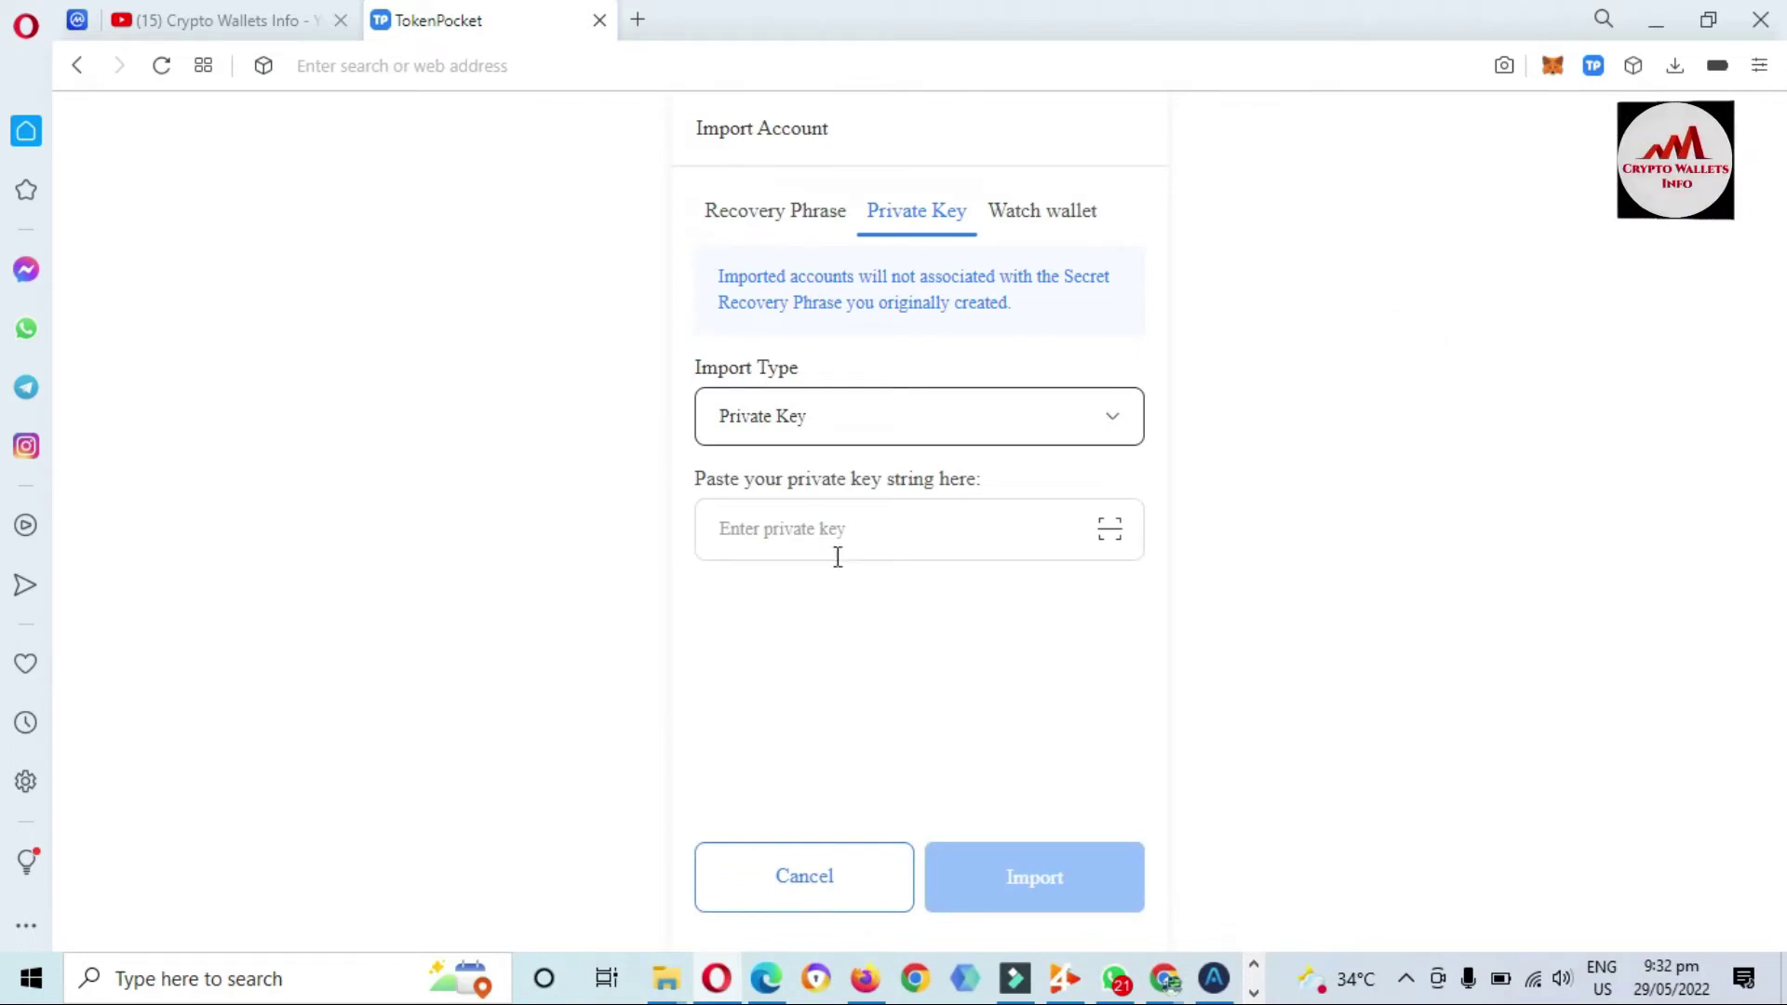
Paste the private key into the import form and try to import the account
click(824, 532)
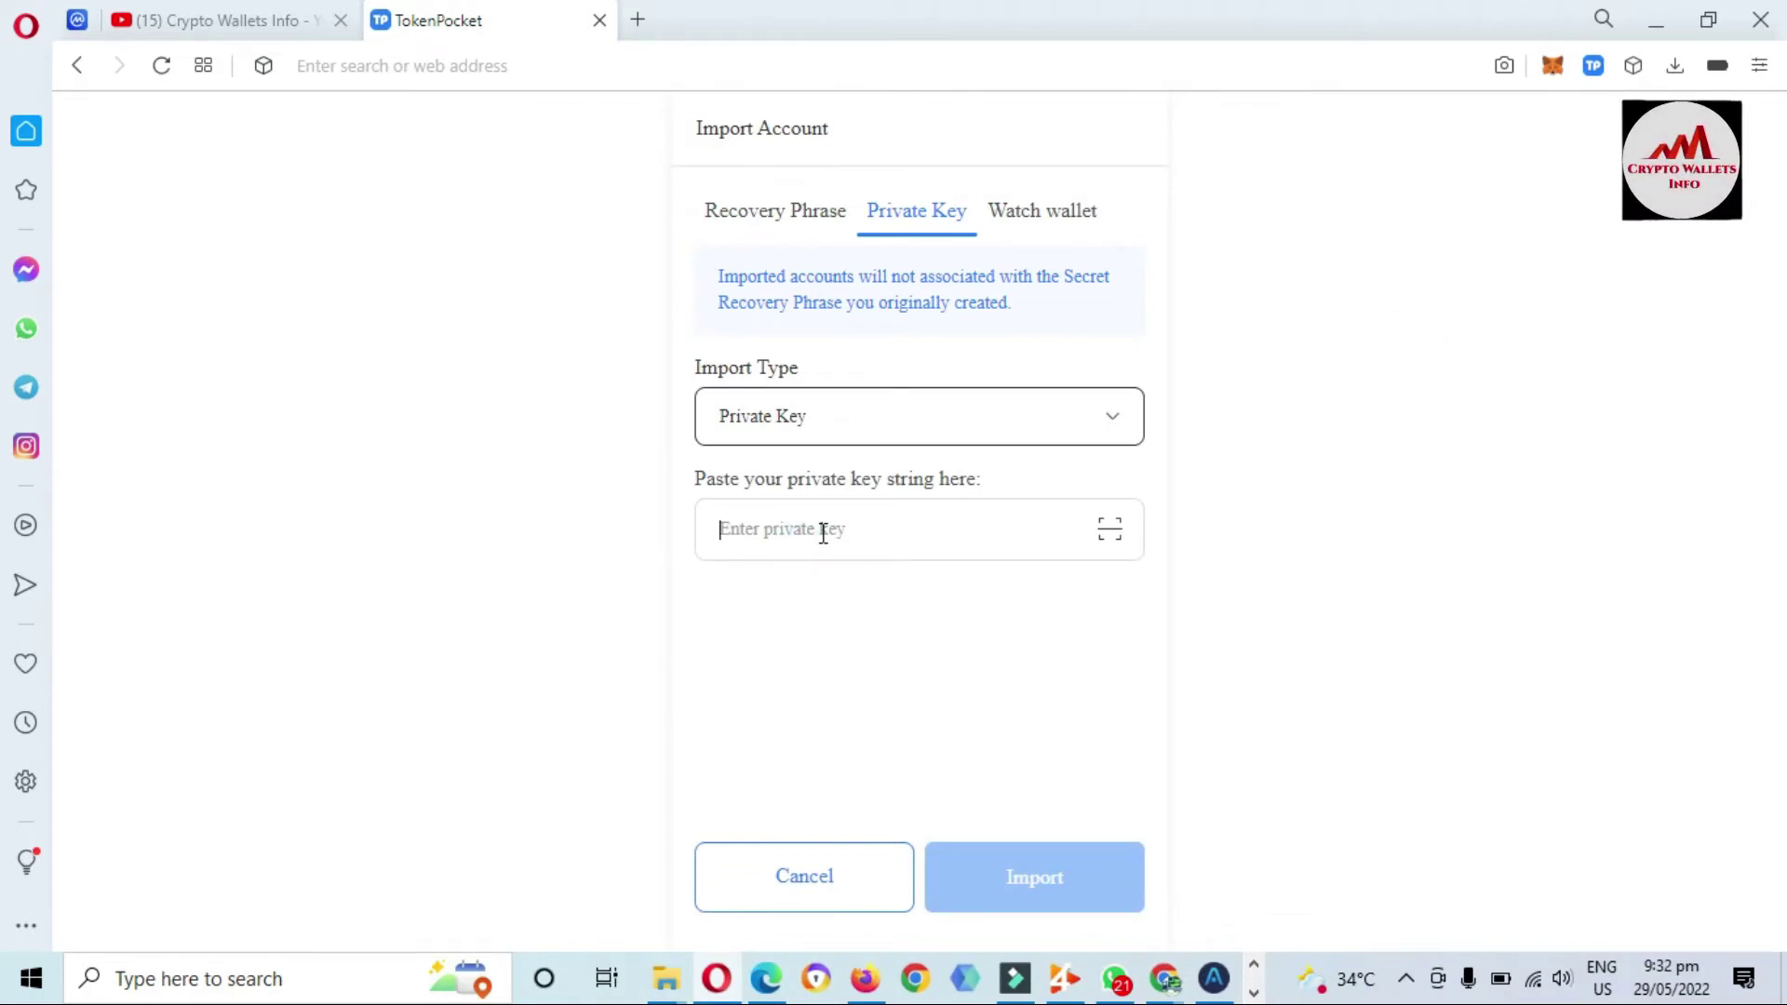
key(ctrl+v)
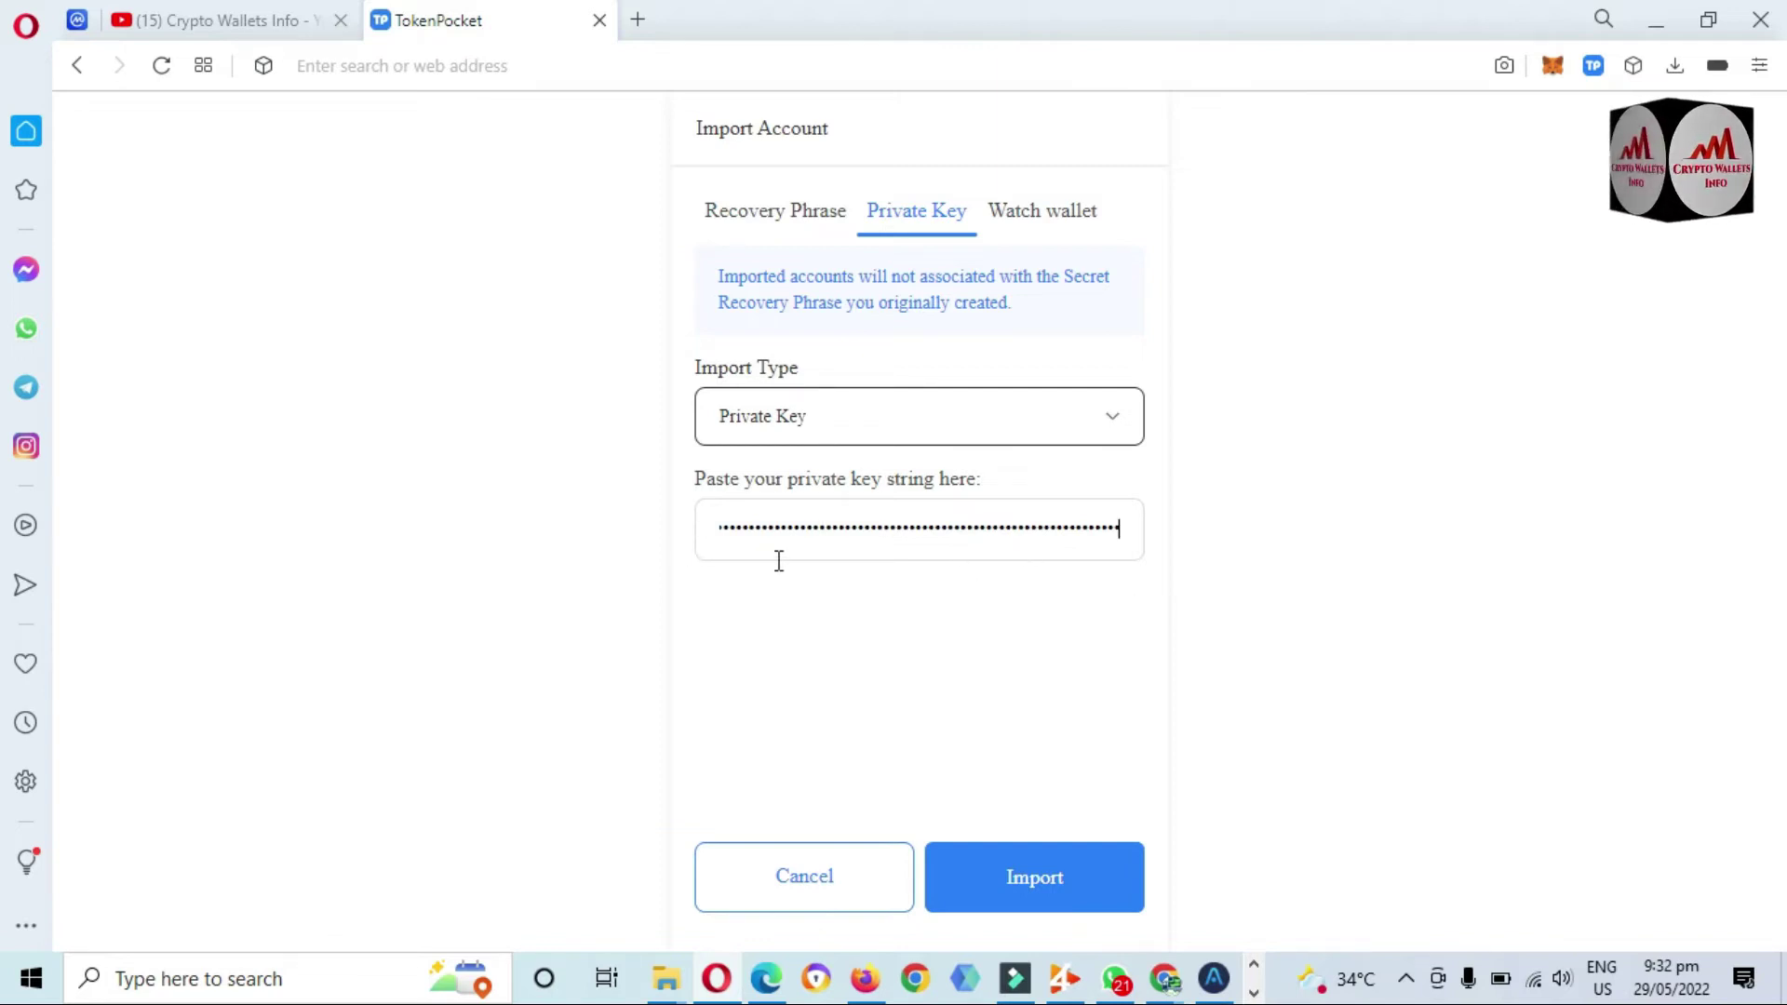
click(1035, 883)
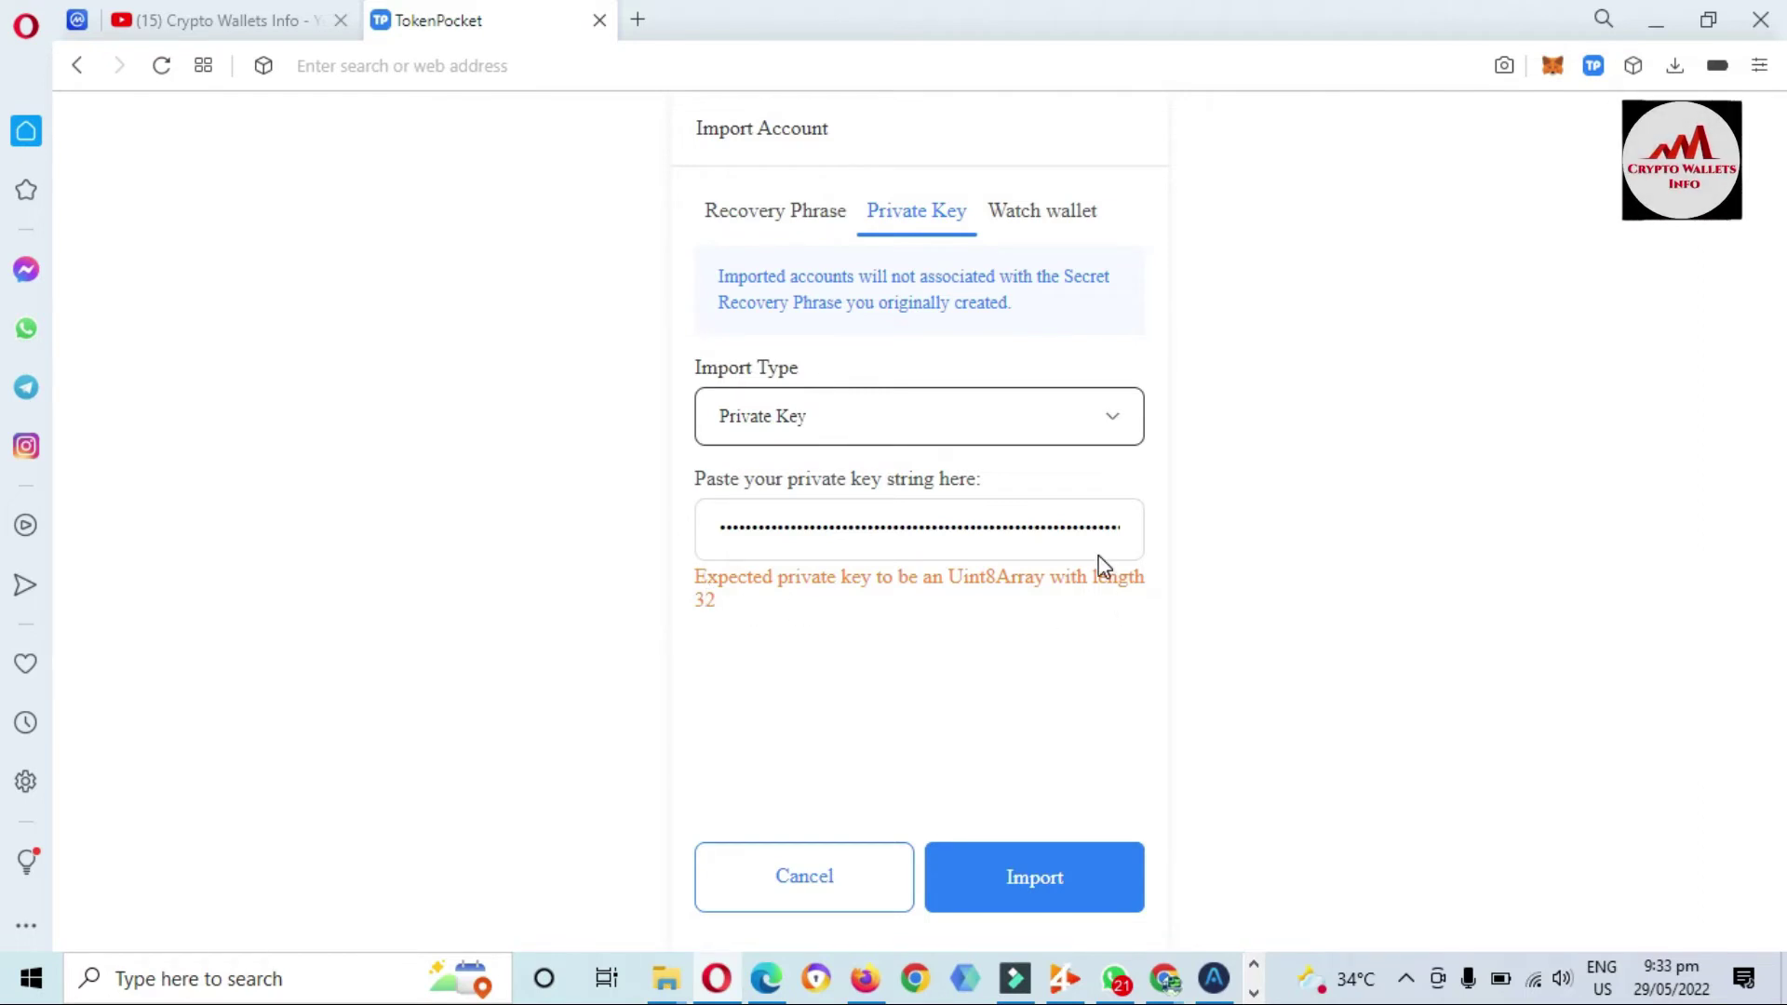
Replace the entered private key with a fresh paste of the copied key and import the account
click(1052, 529)
click(1021, 527)
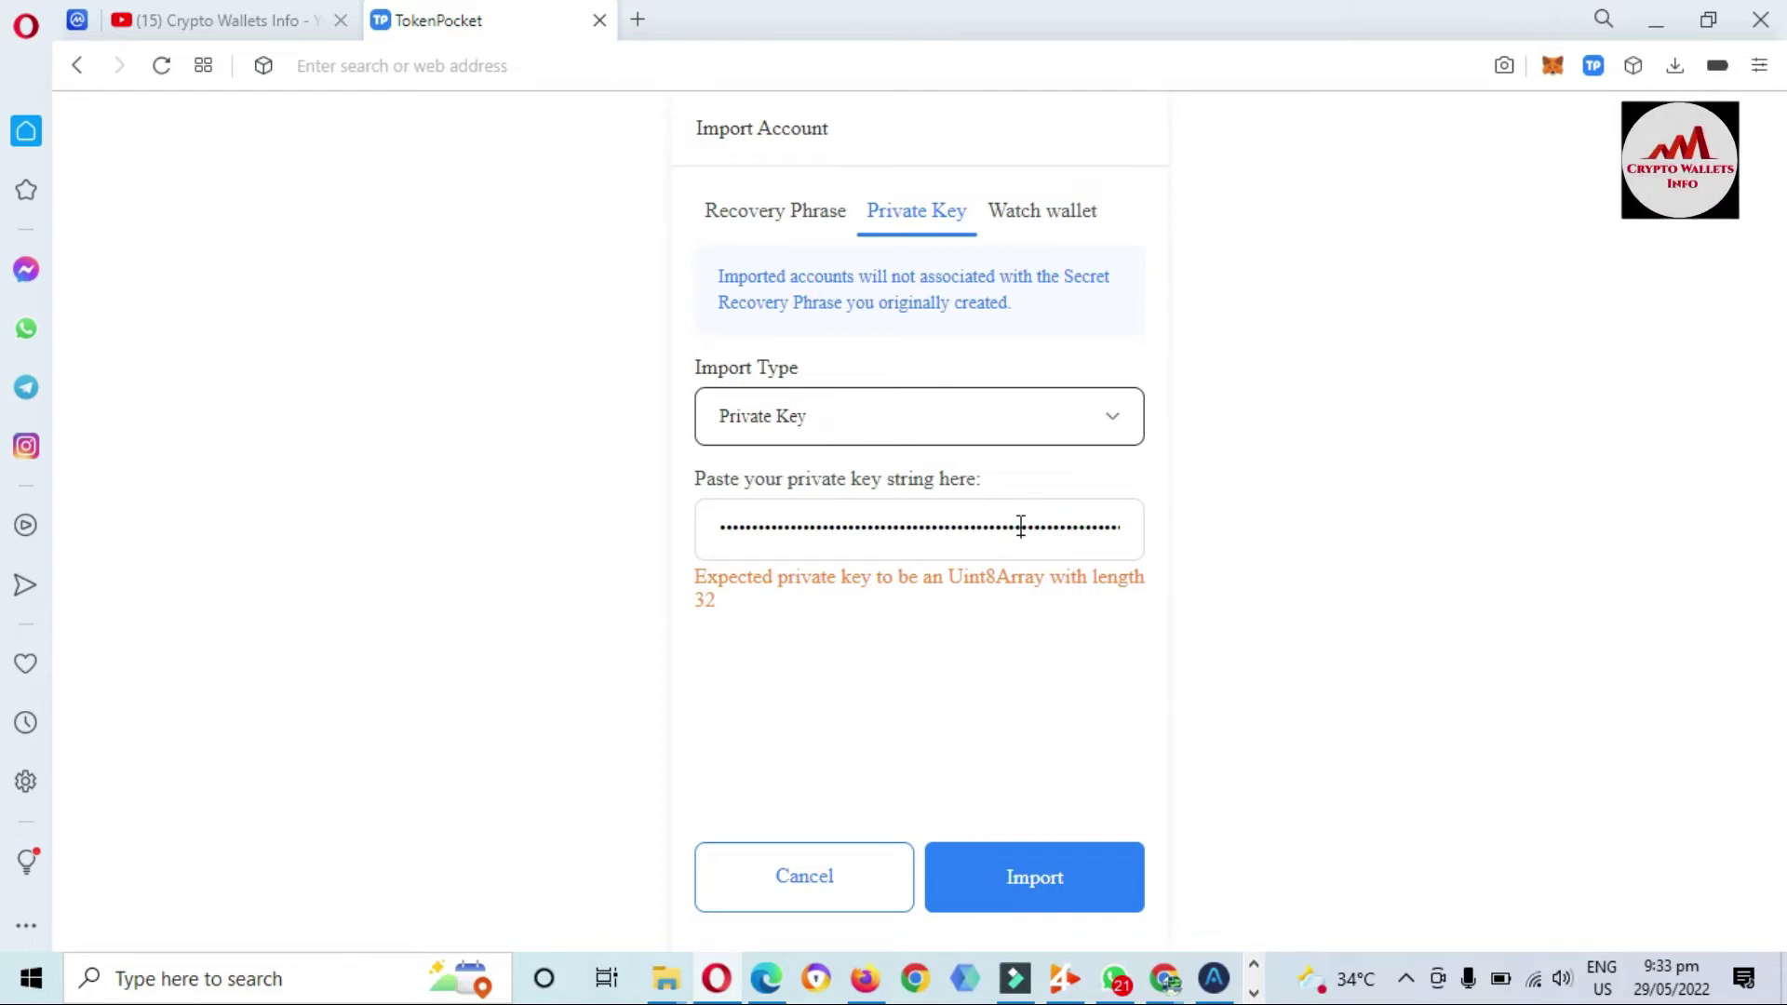
key(ctrl+a)
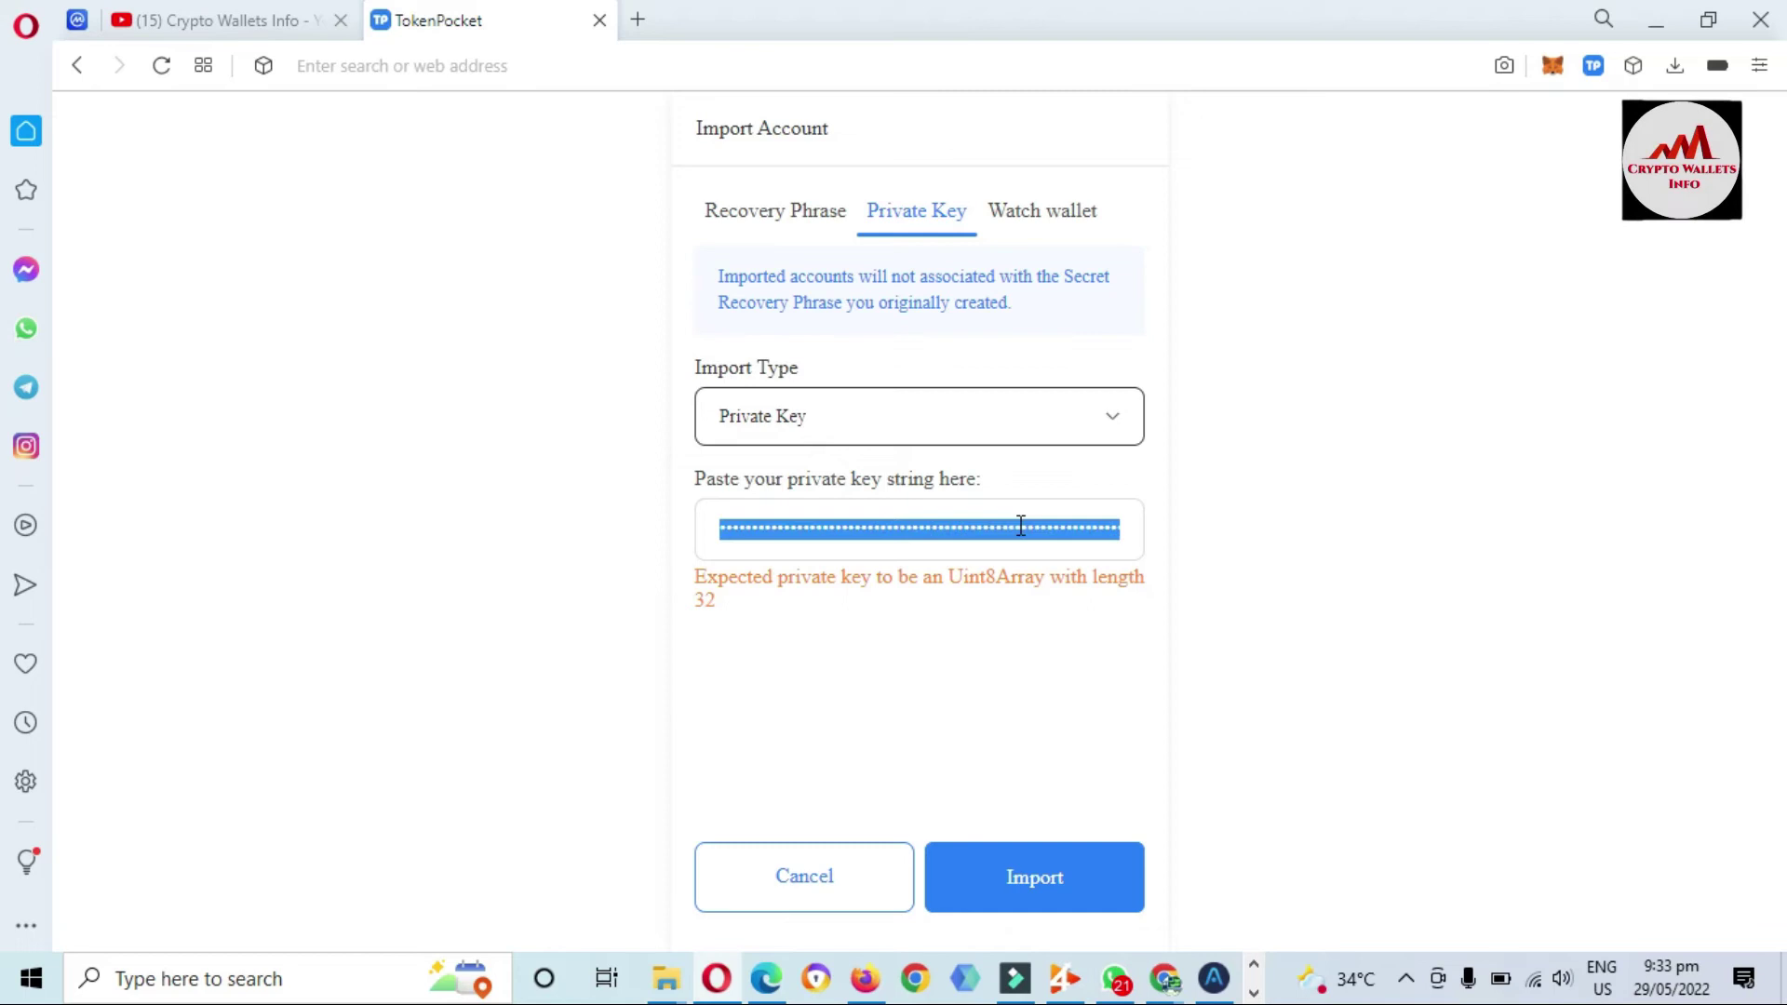
key(BackSpace)
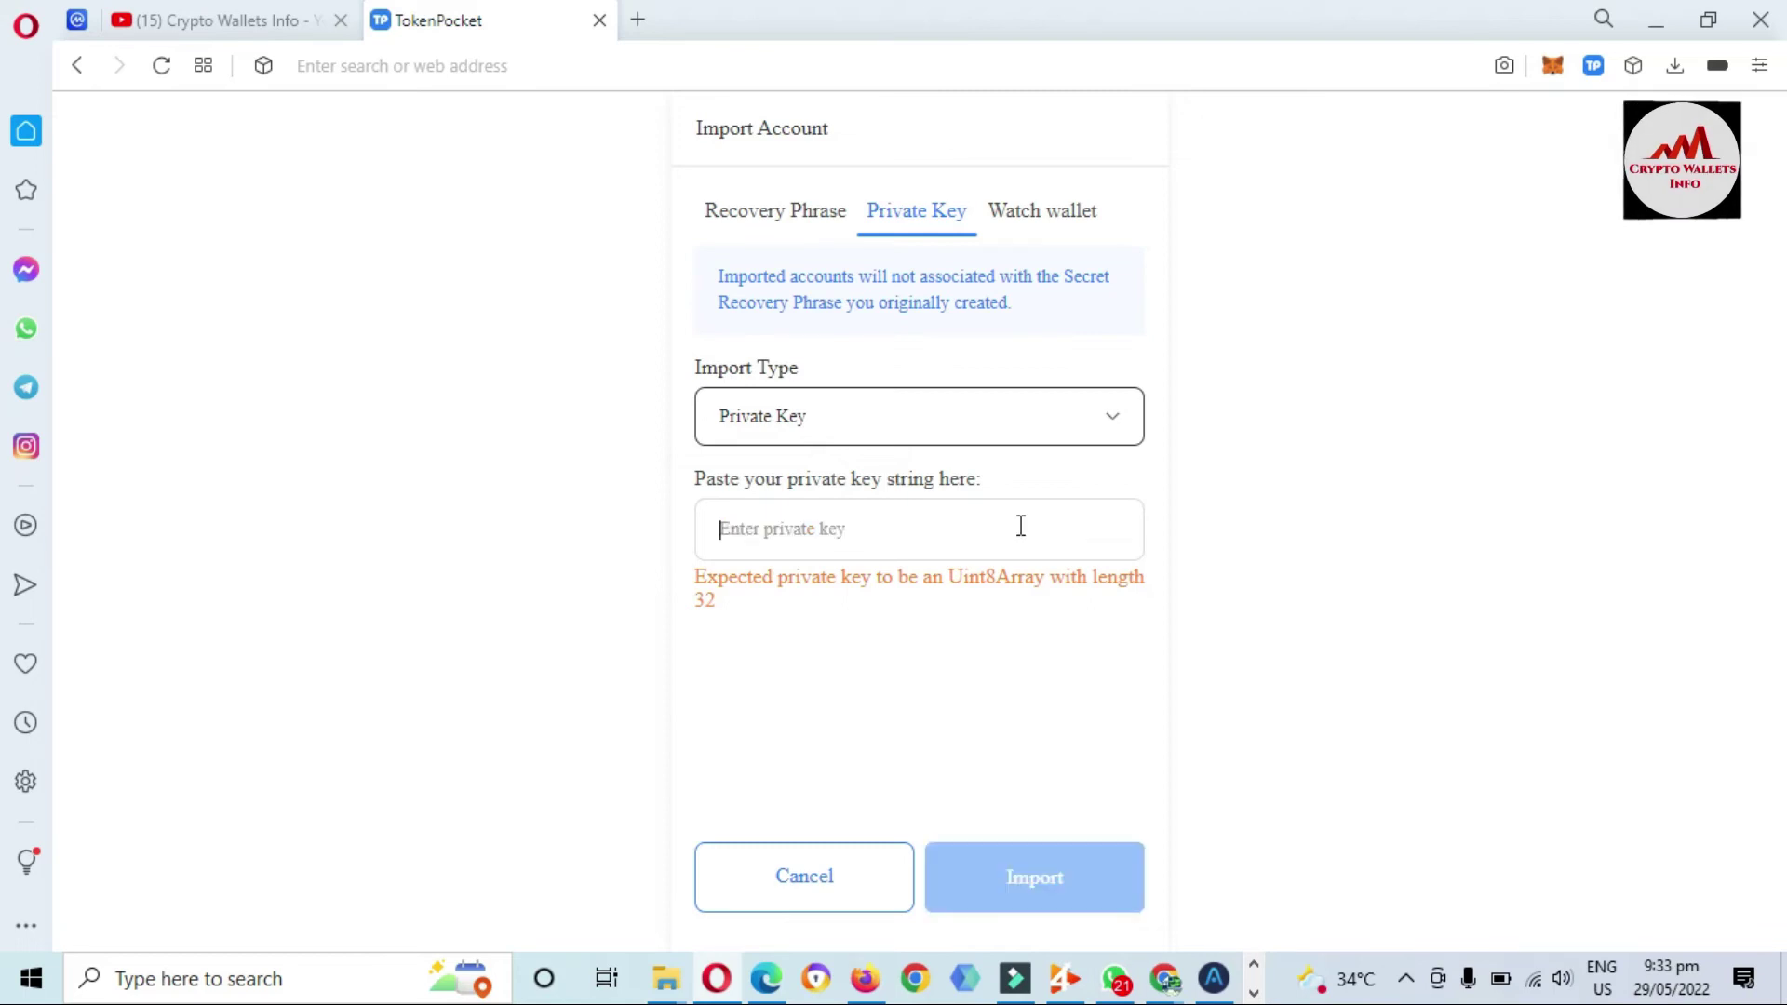
key(ctrl+v)
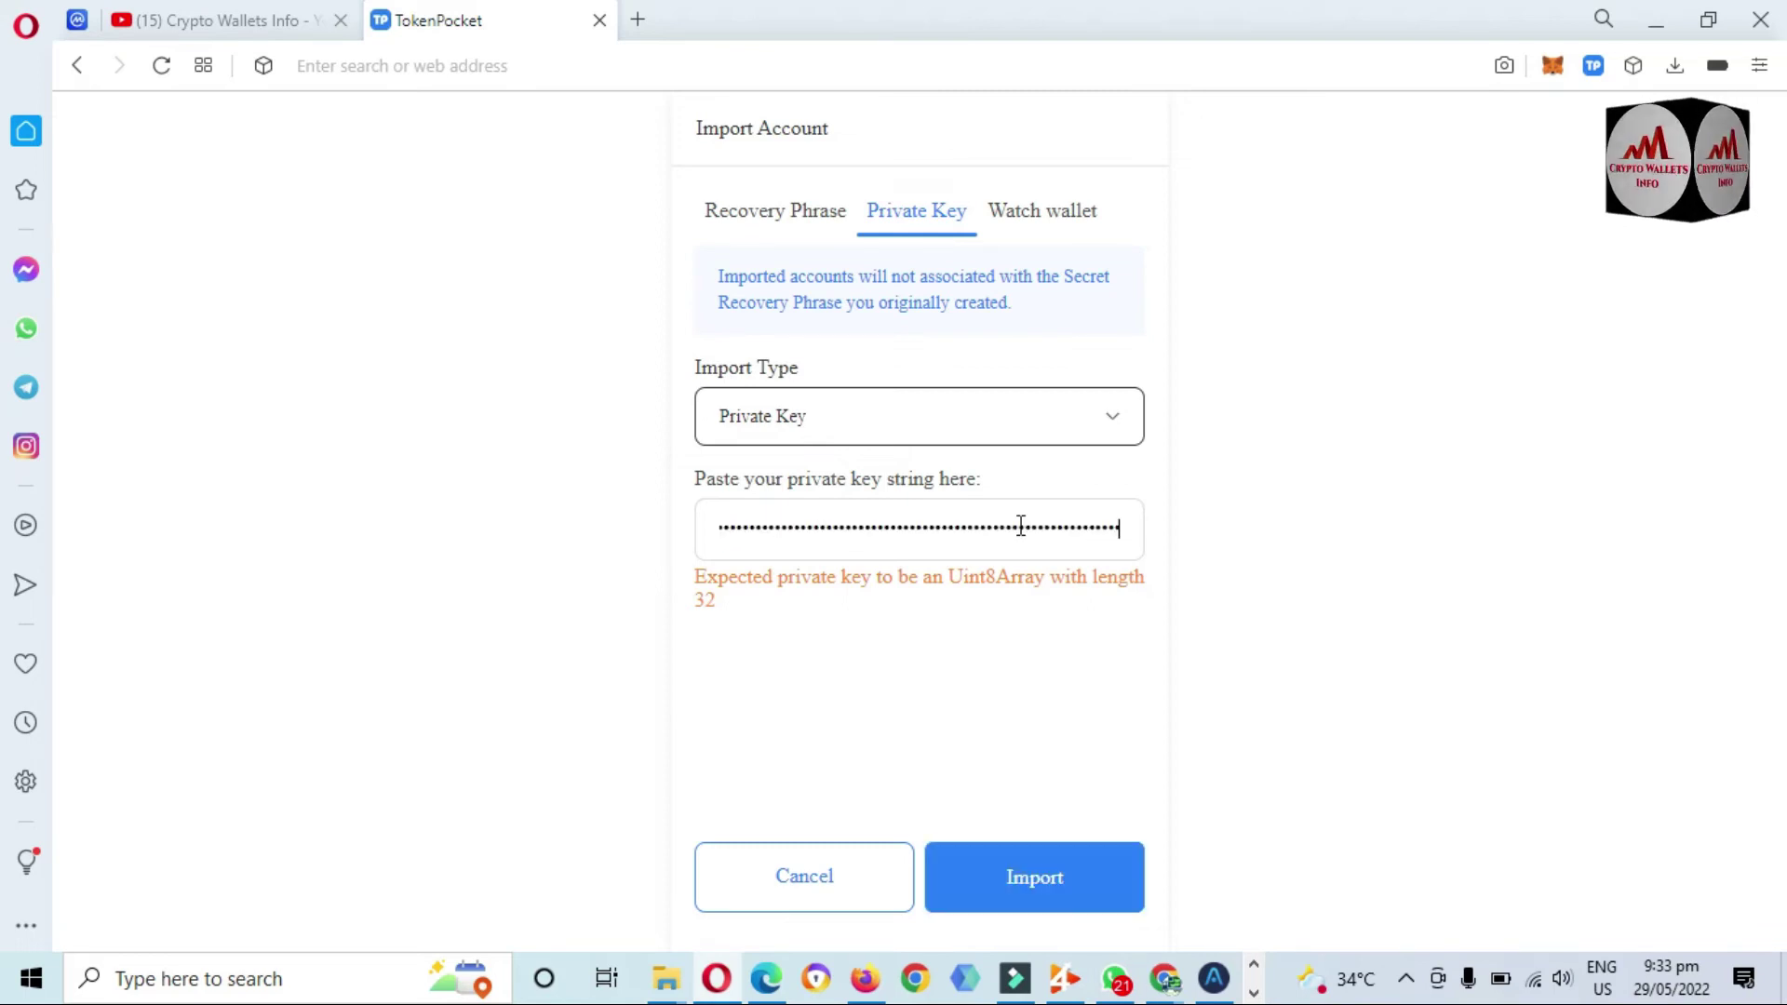
click(1048, 879)
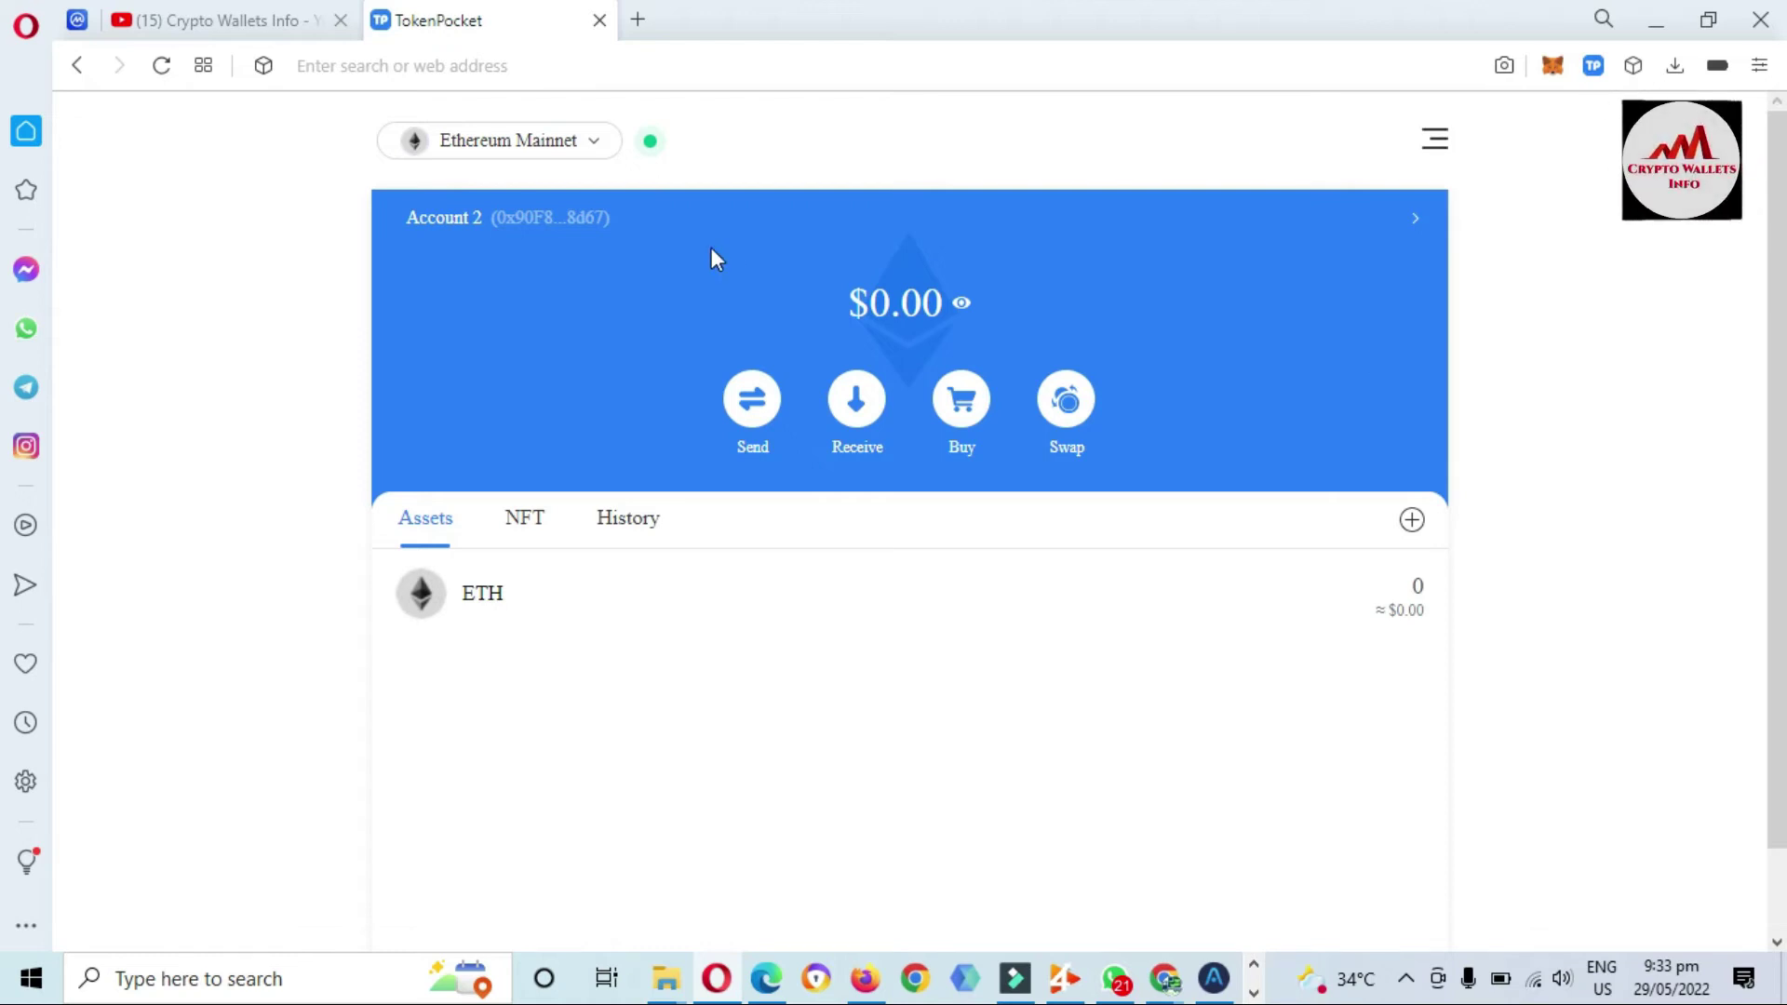
Copy the address of Account 2, and review the account list and its ETH asset details
click(400, 216)
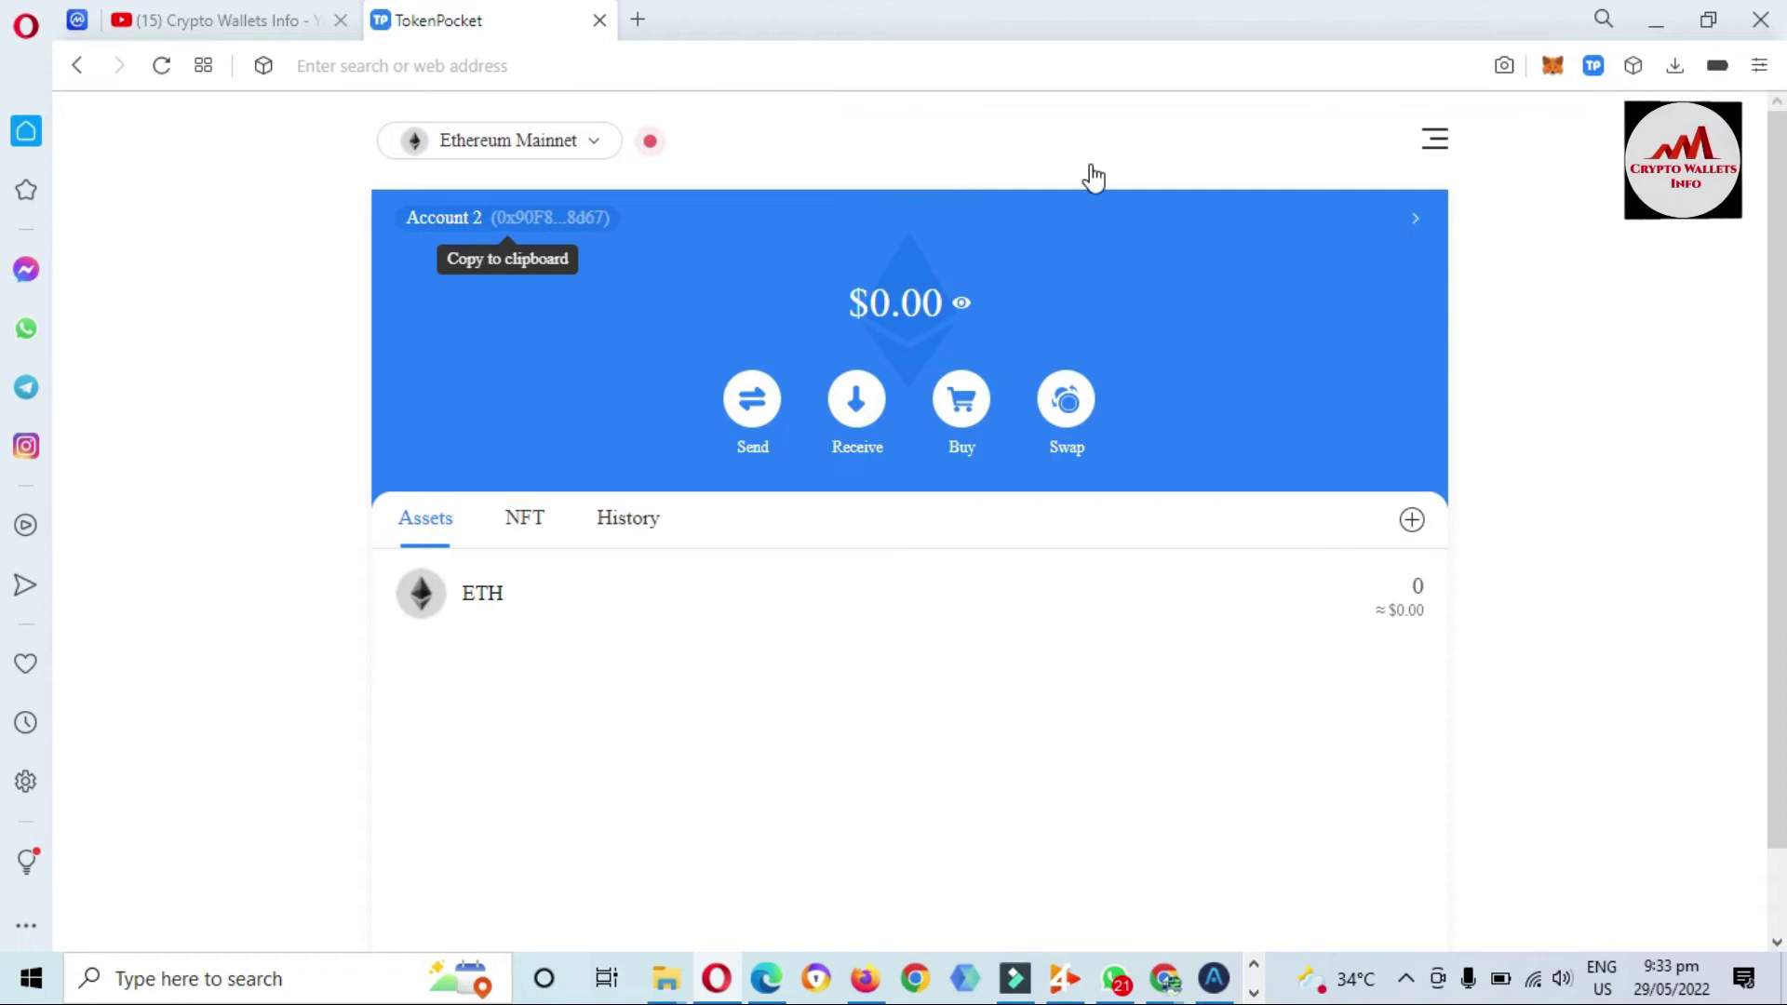
click(1434, 141)
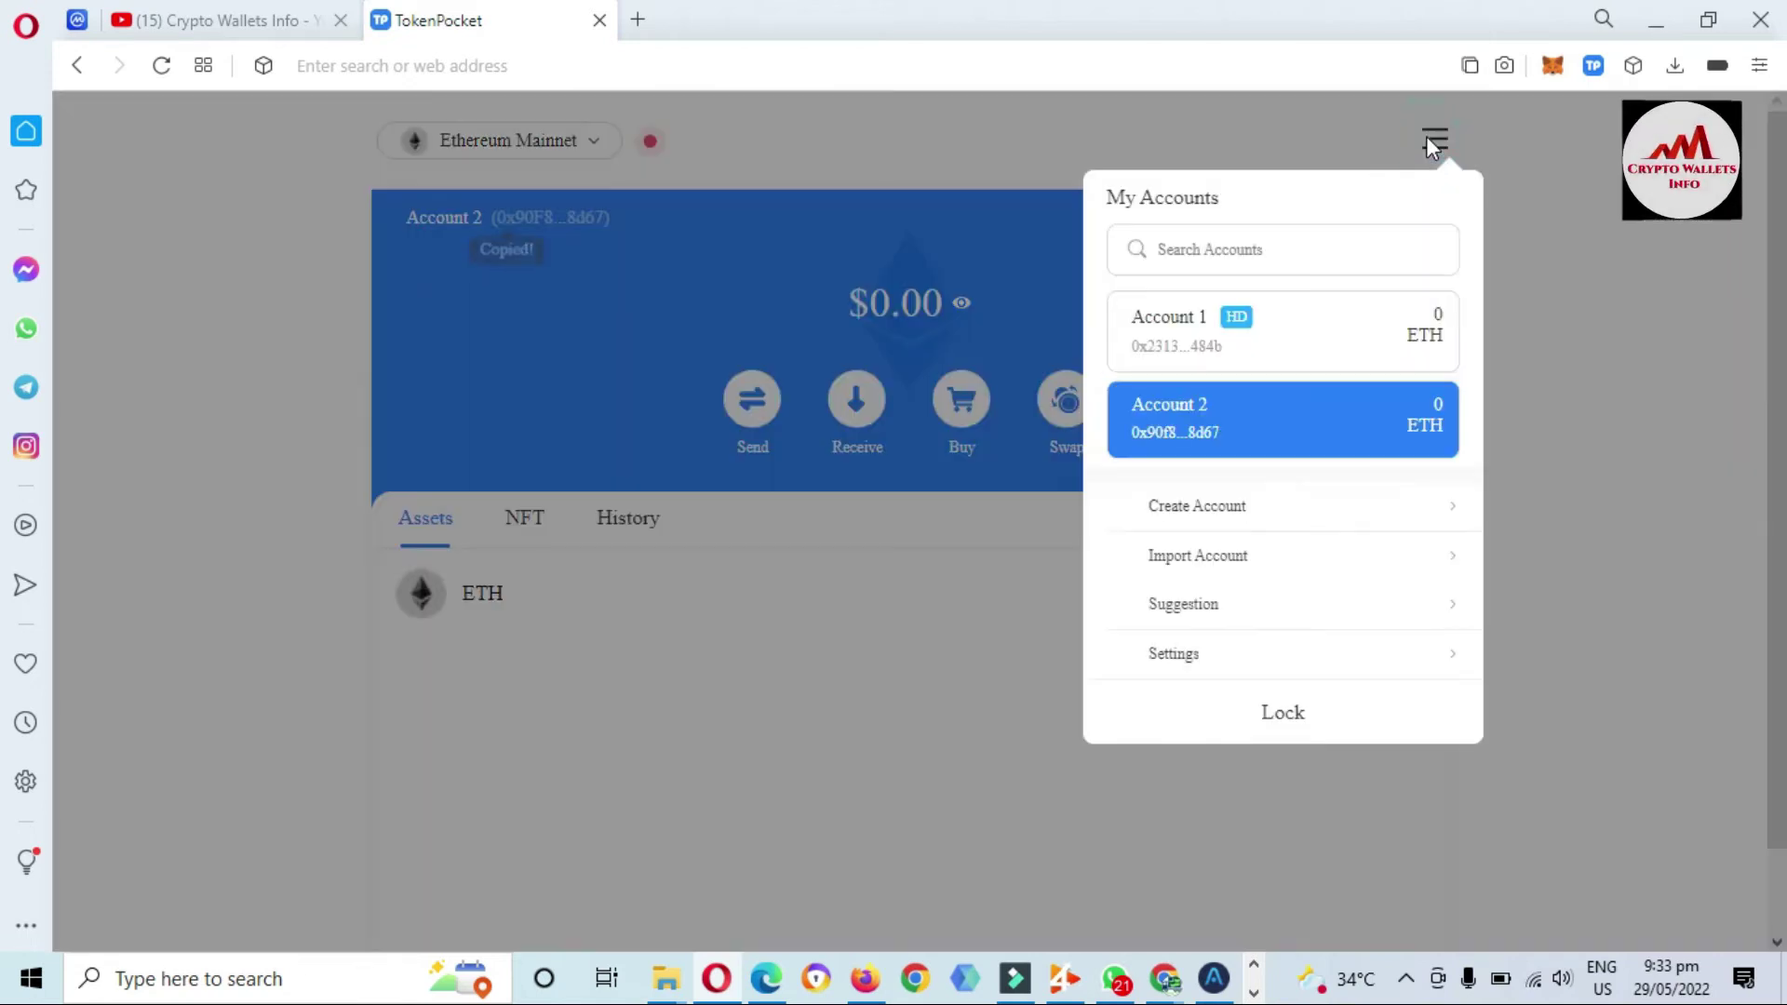
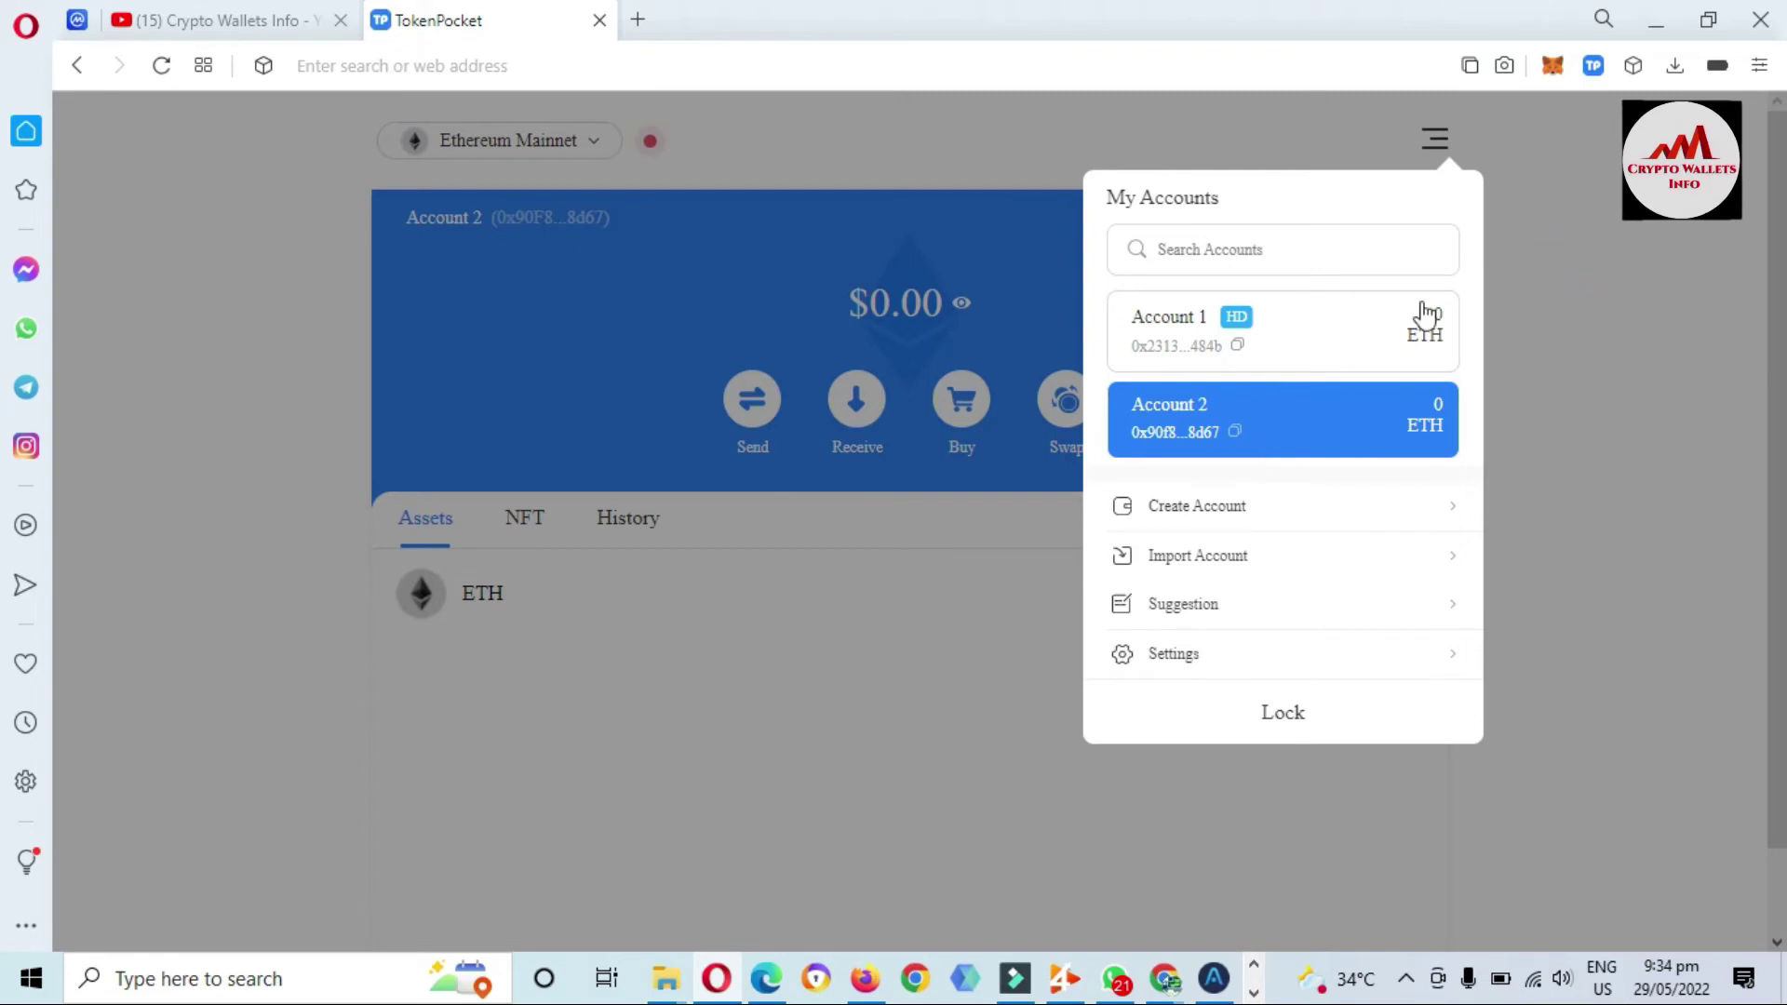
click(807, 617)
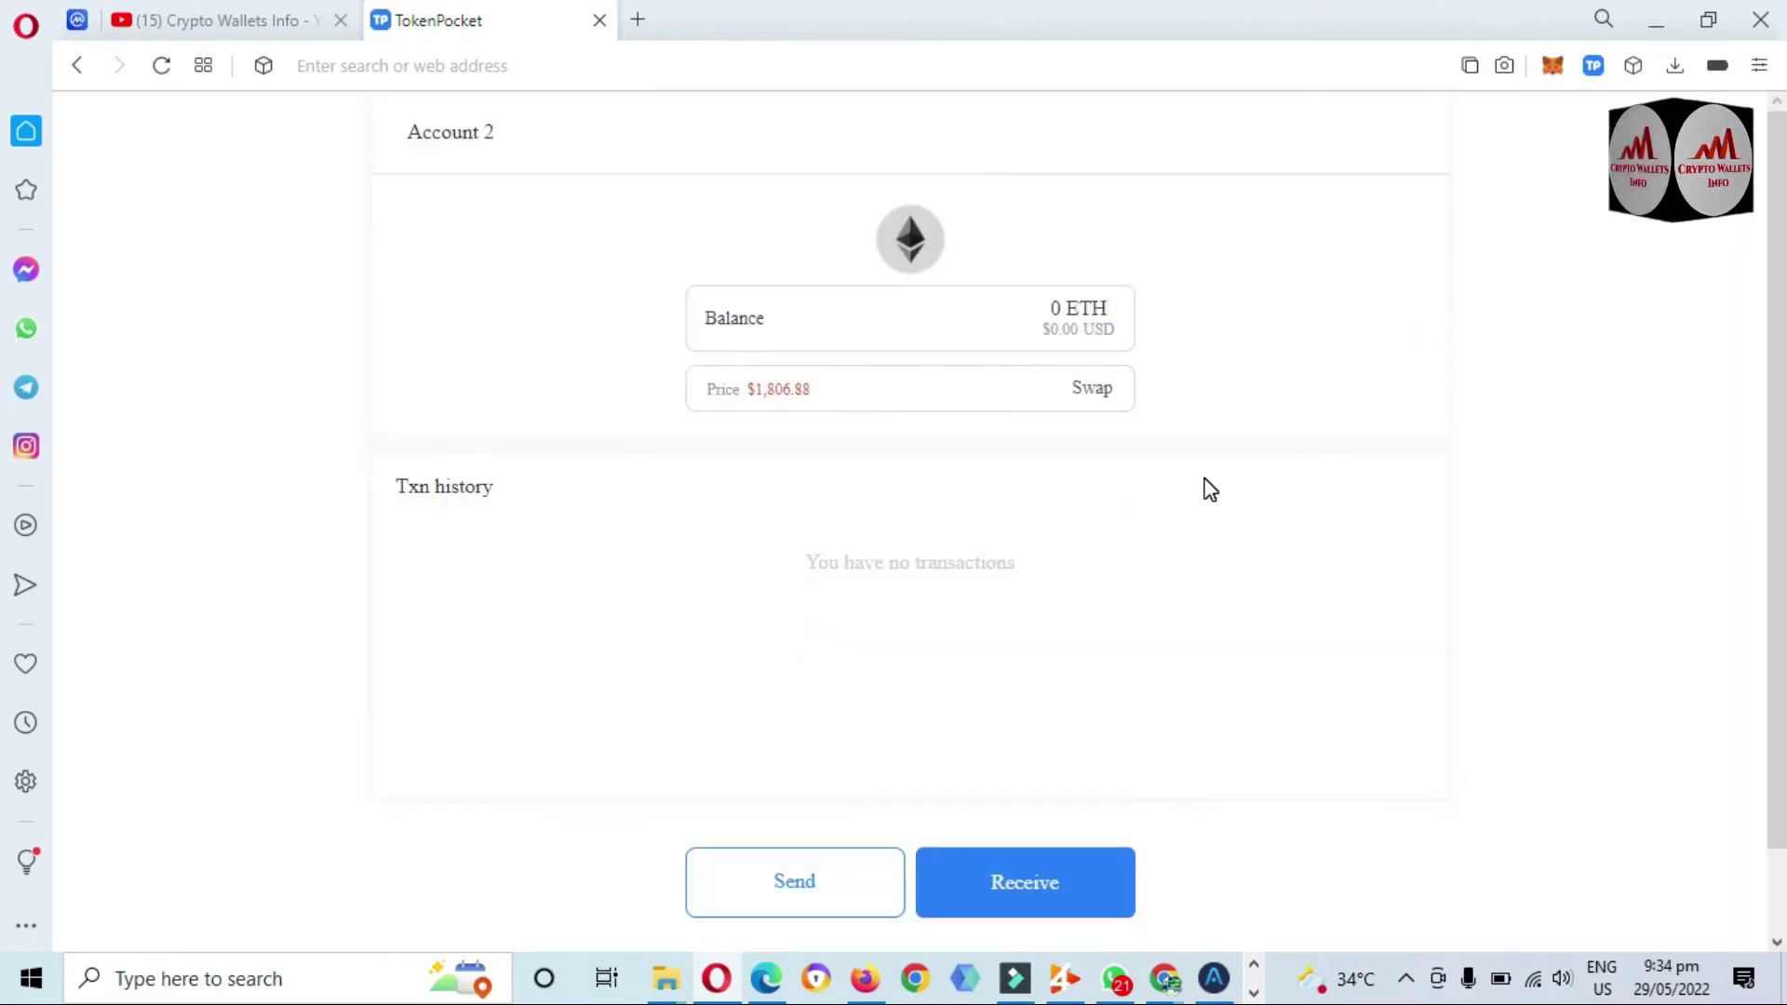
click(407, 133)
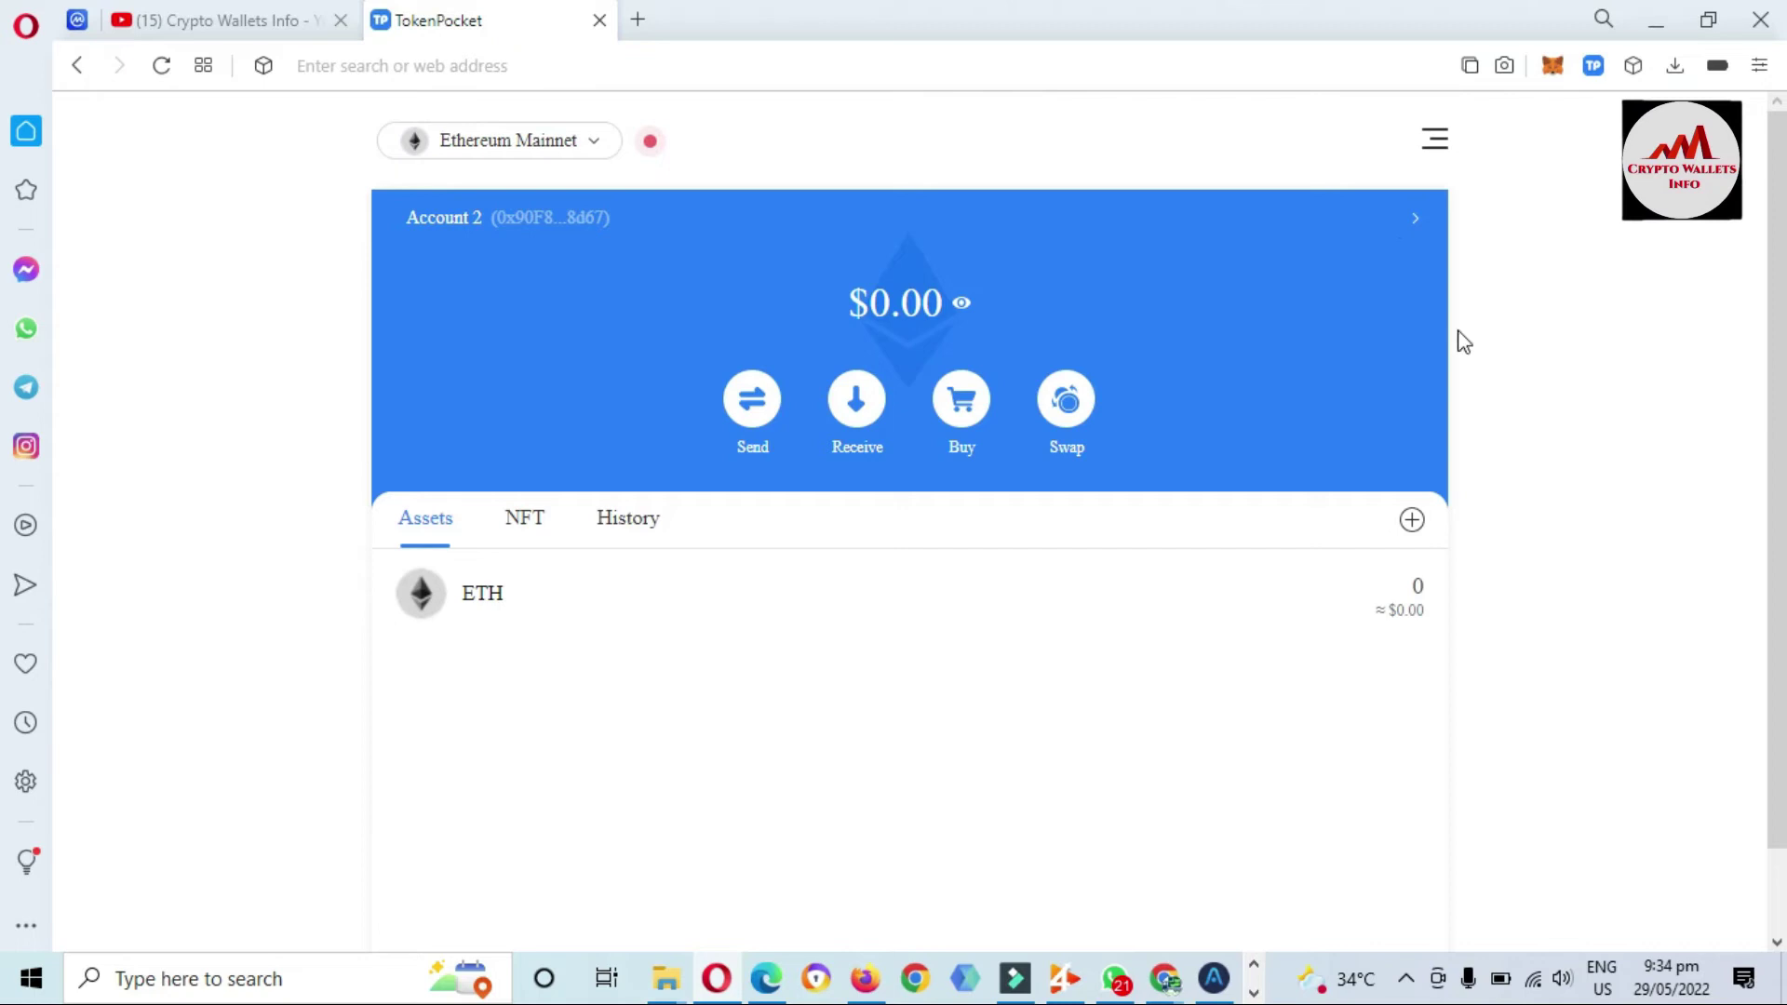
Open the details of Account 2, request the private key export, and verify it with the wallet password
click(1417, 217)
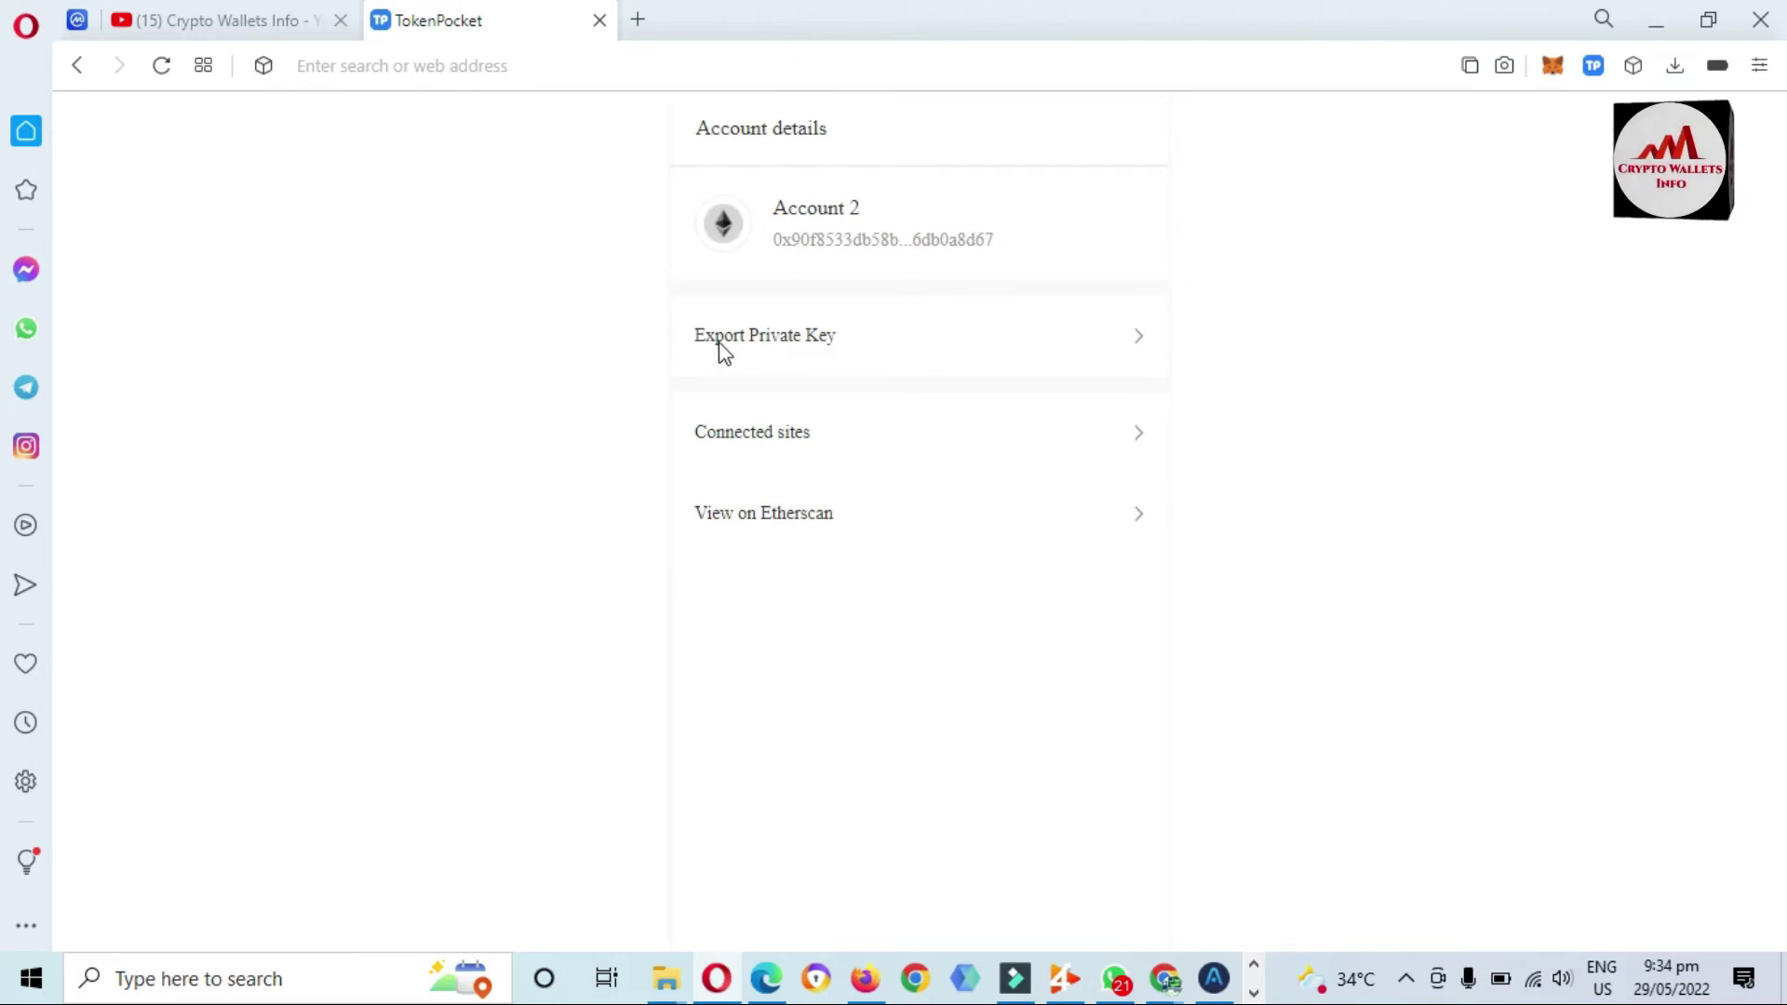
click(786, 344)
click(806, 332)
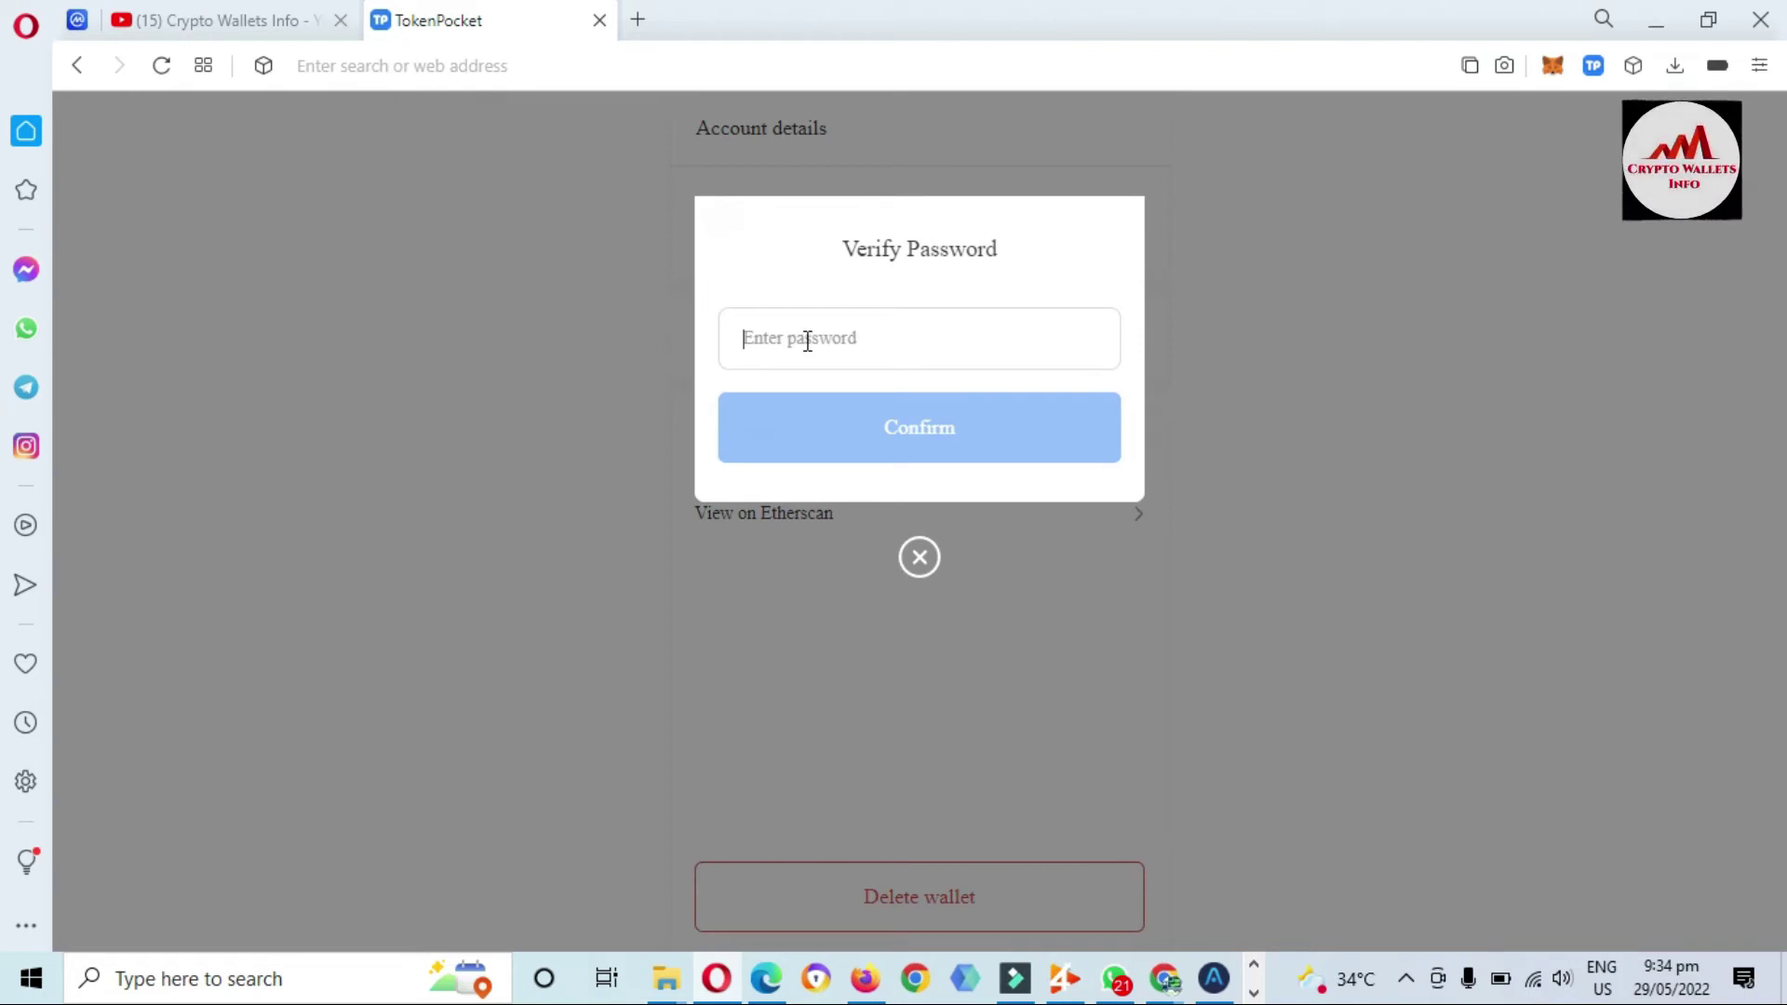
key(ctrl+v)
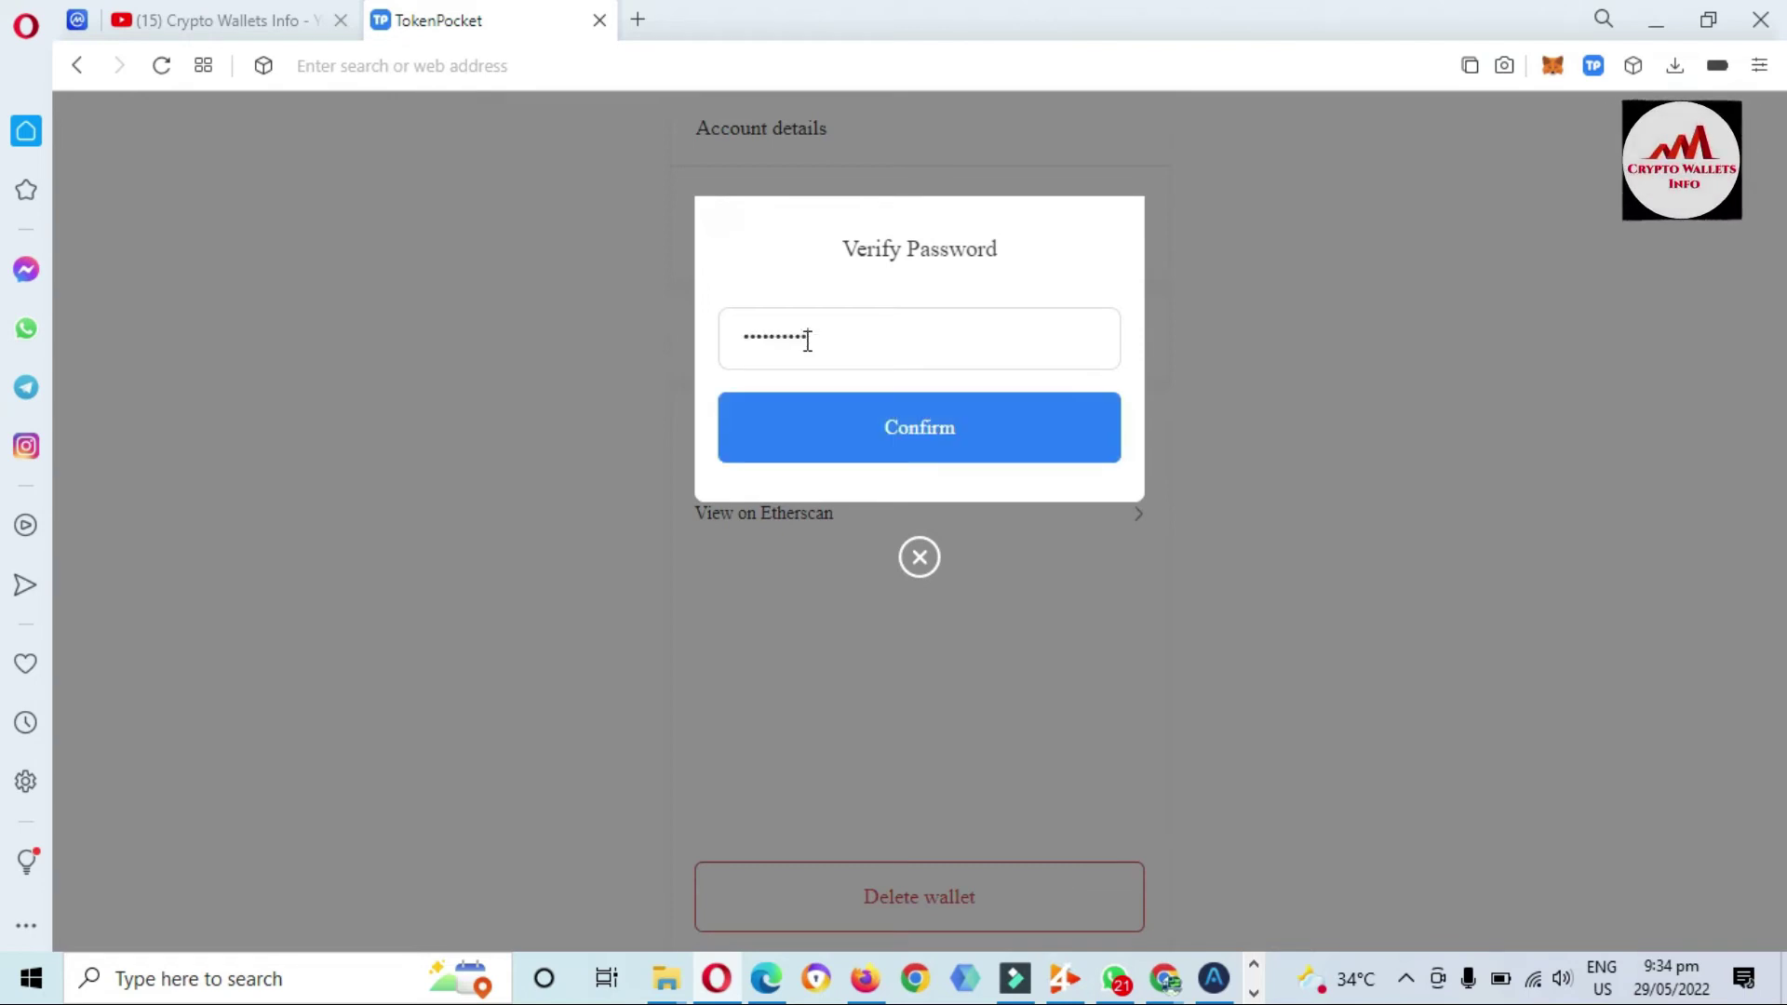
text(***)
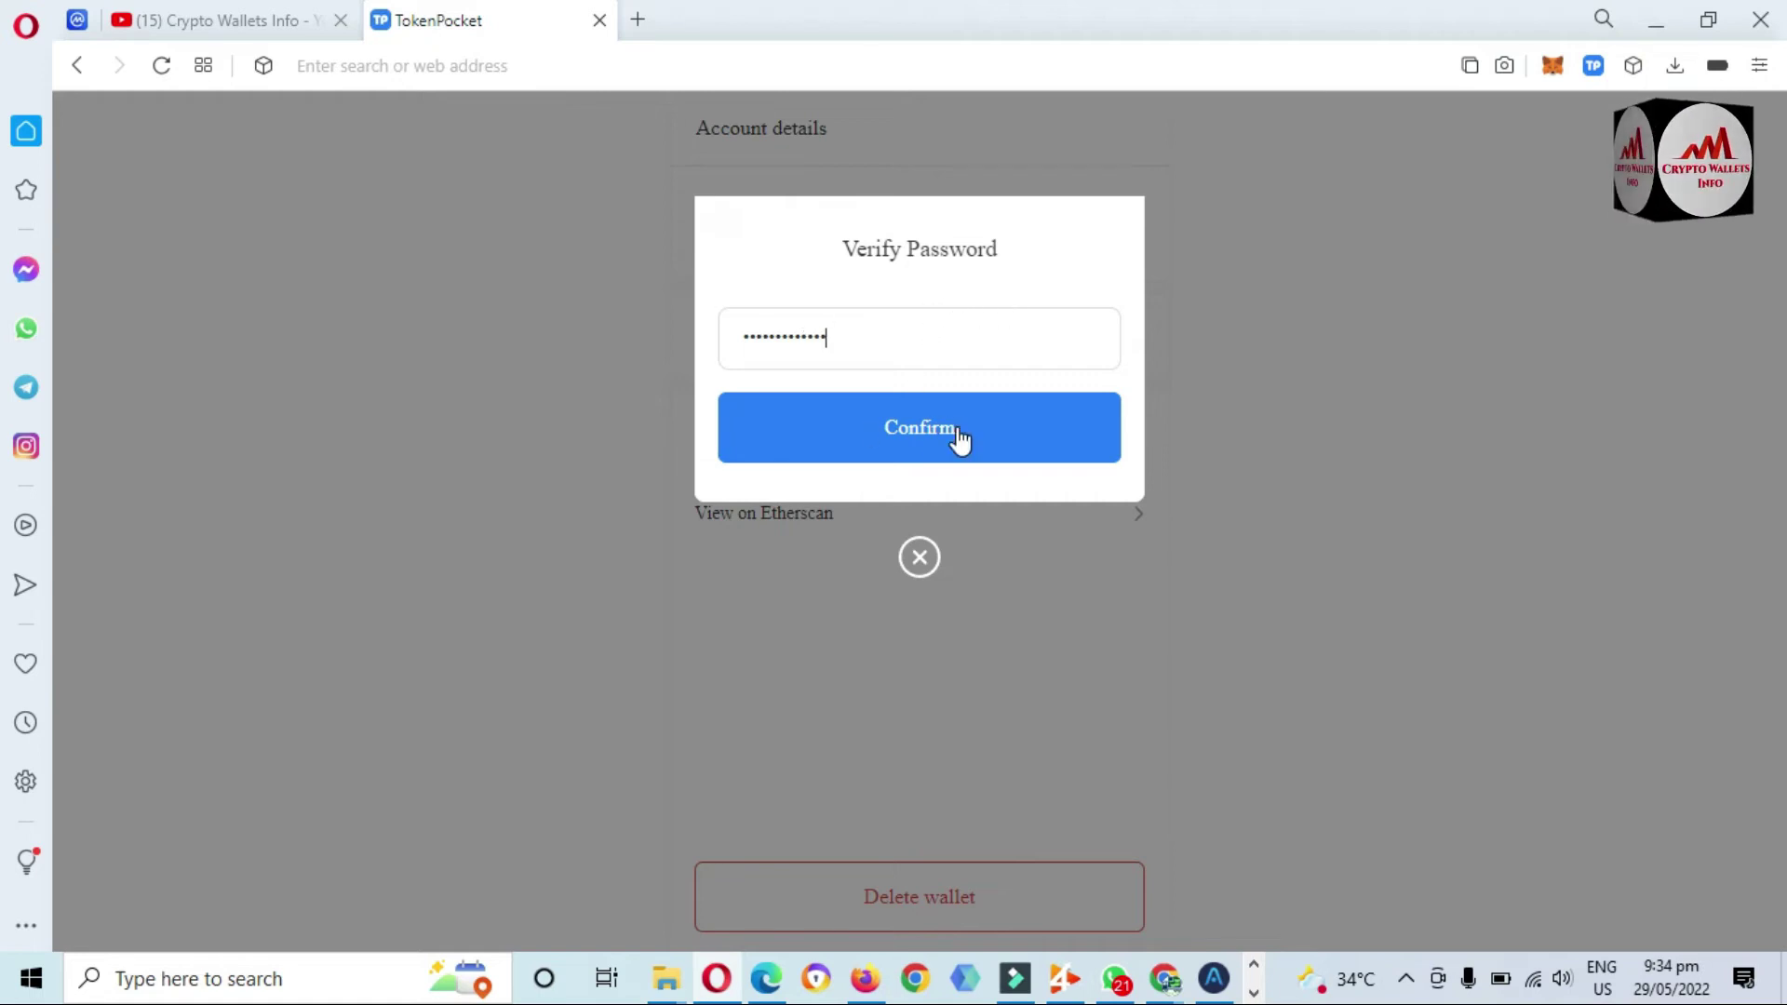
click(910, 447)
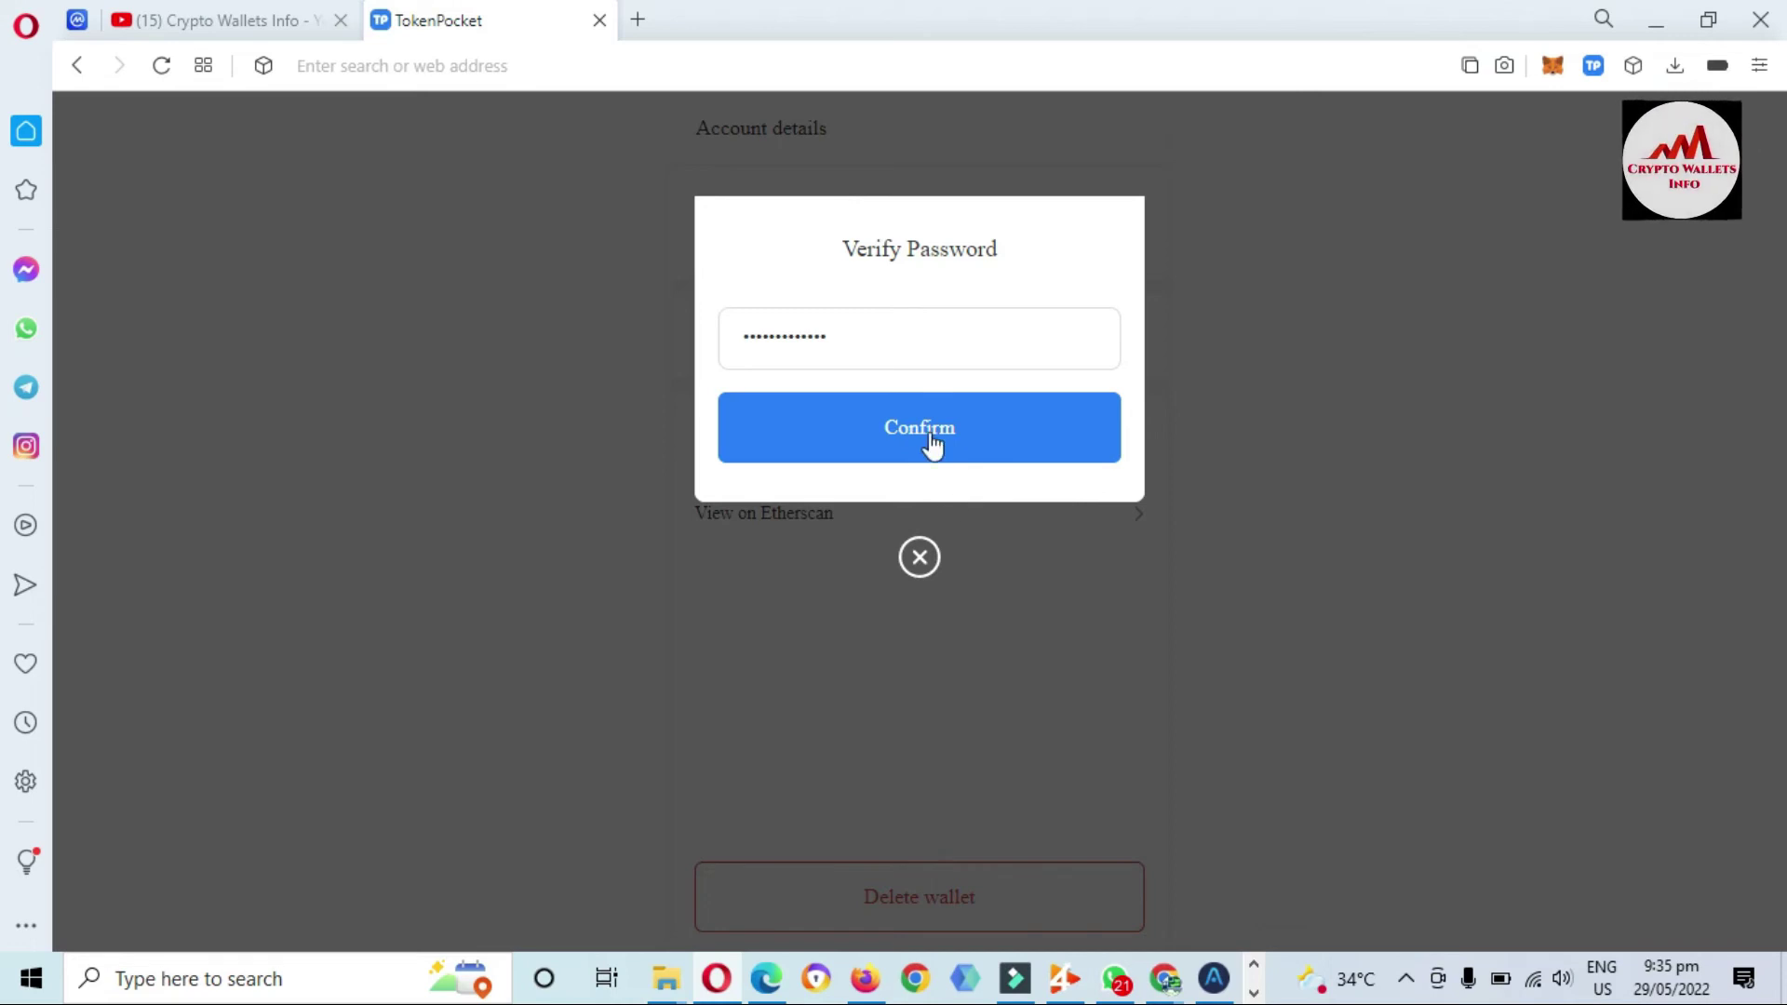
click(932, 438)
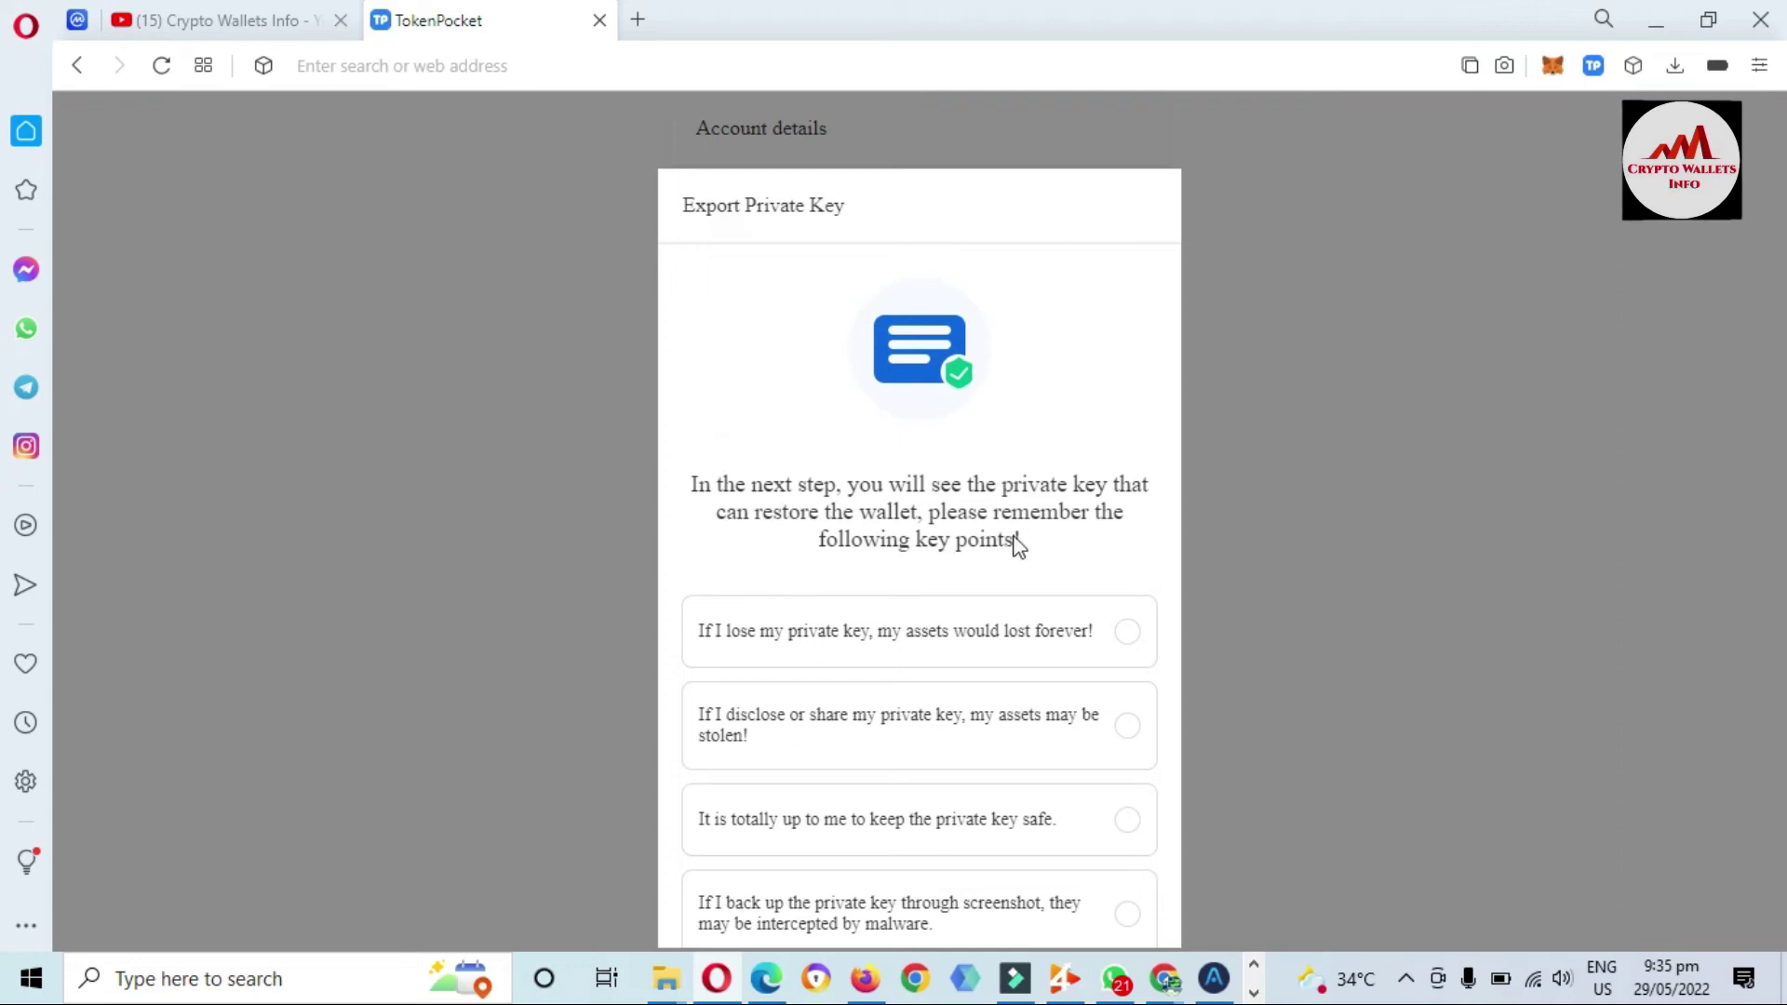
Acknowledge all four private key safety points and proceed to the exported private key
click(978, 632)
click(1006, 720)
click(1014, 818)
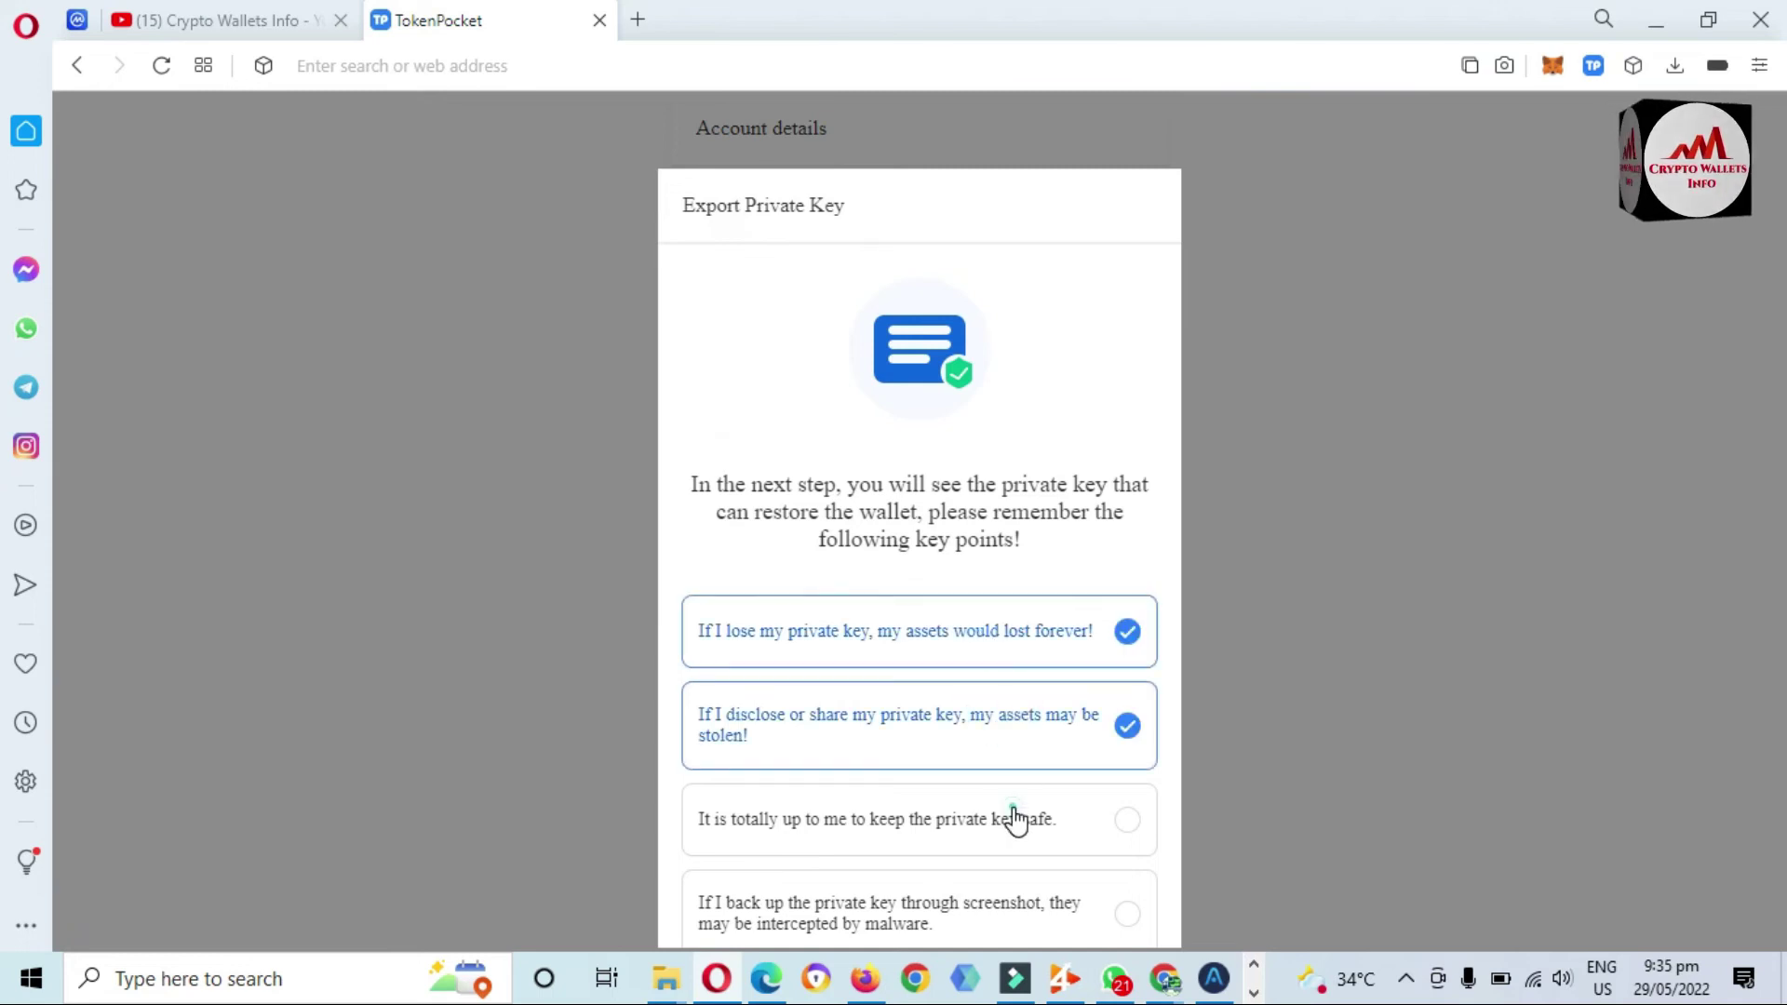
click(1032, 905)
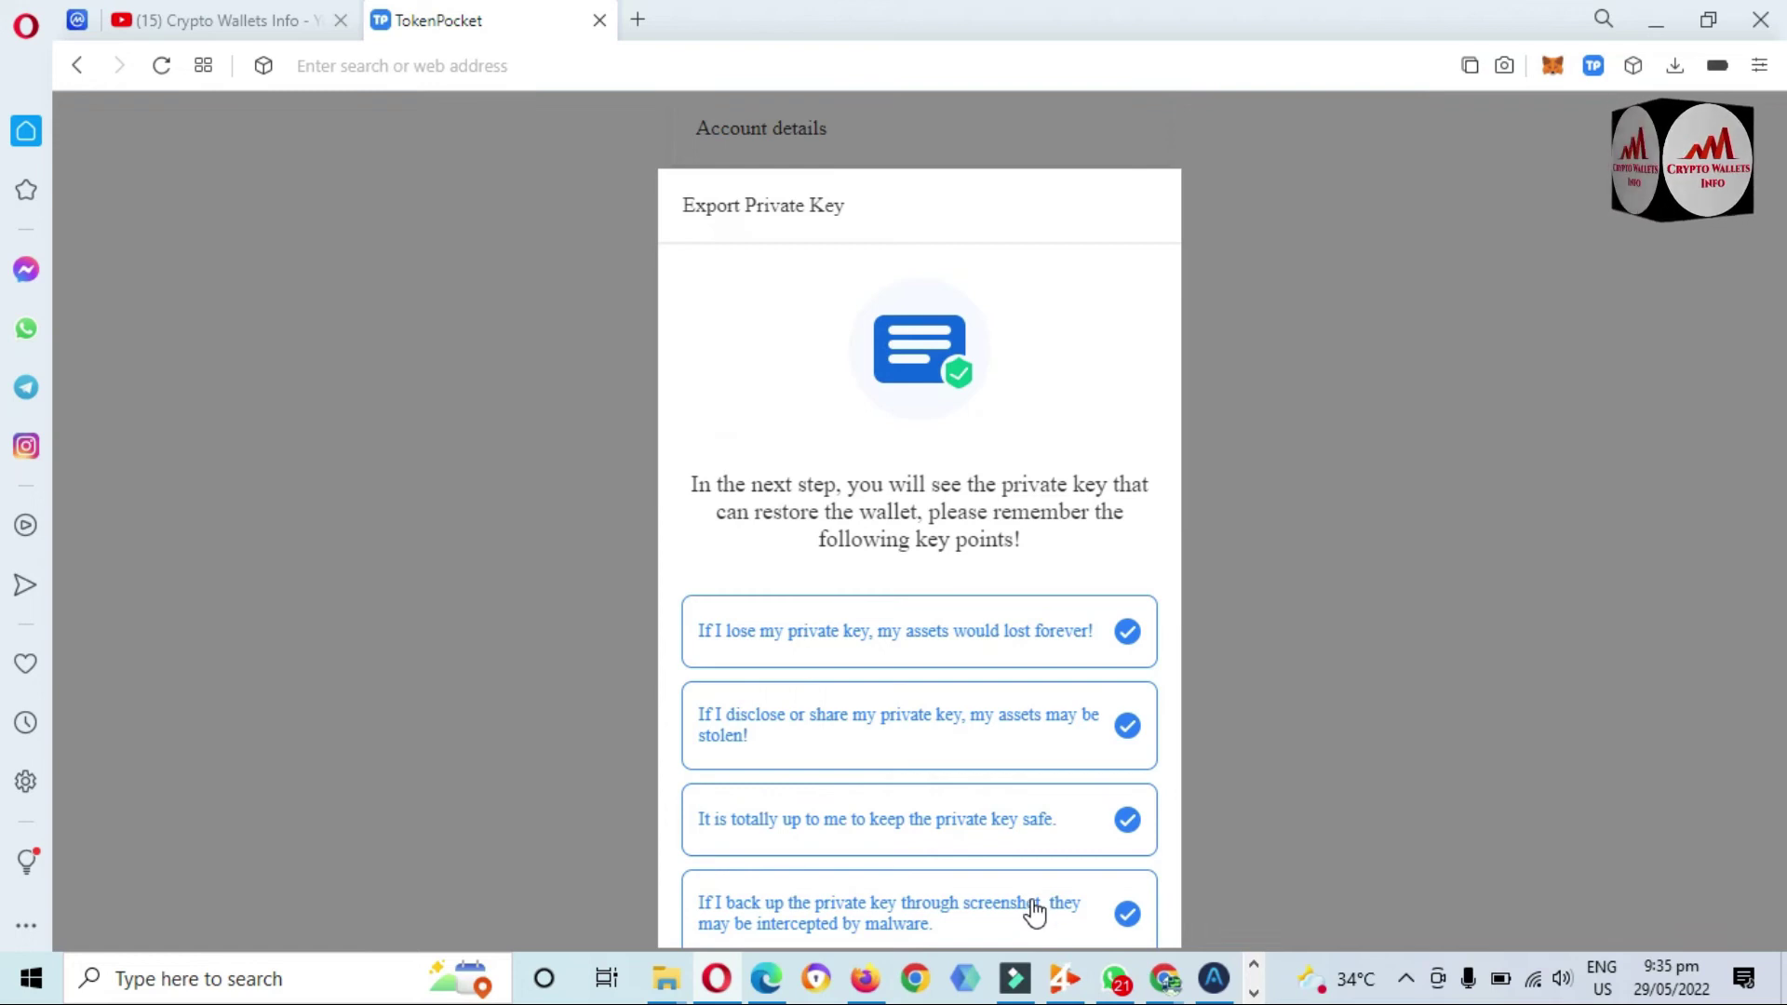
scroll(1101, 904, down, 2)
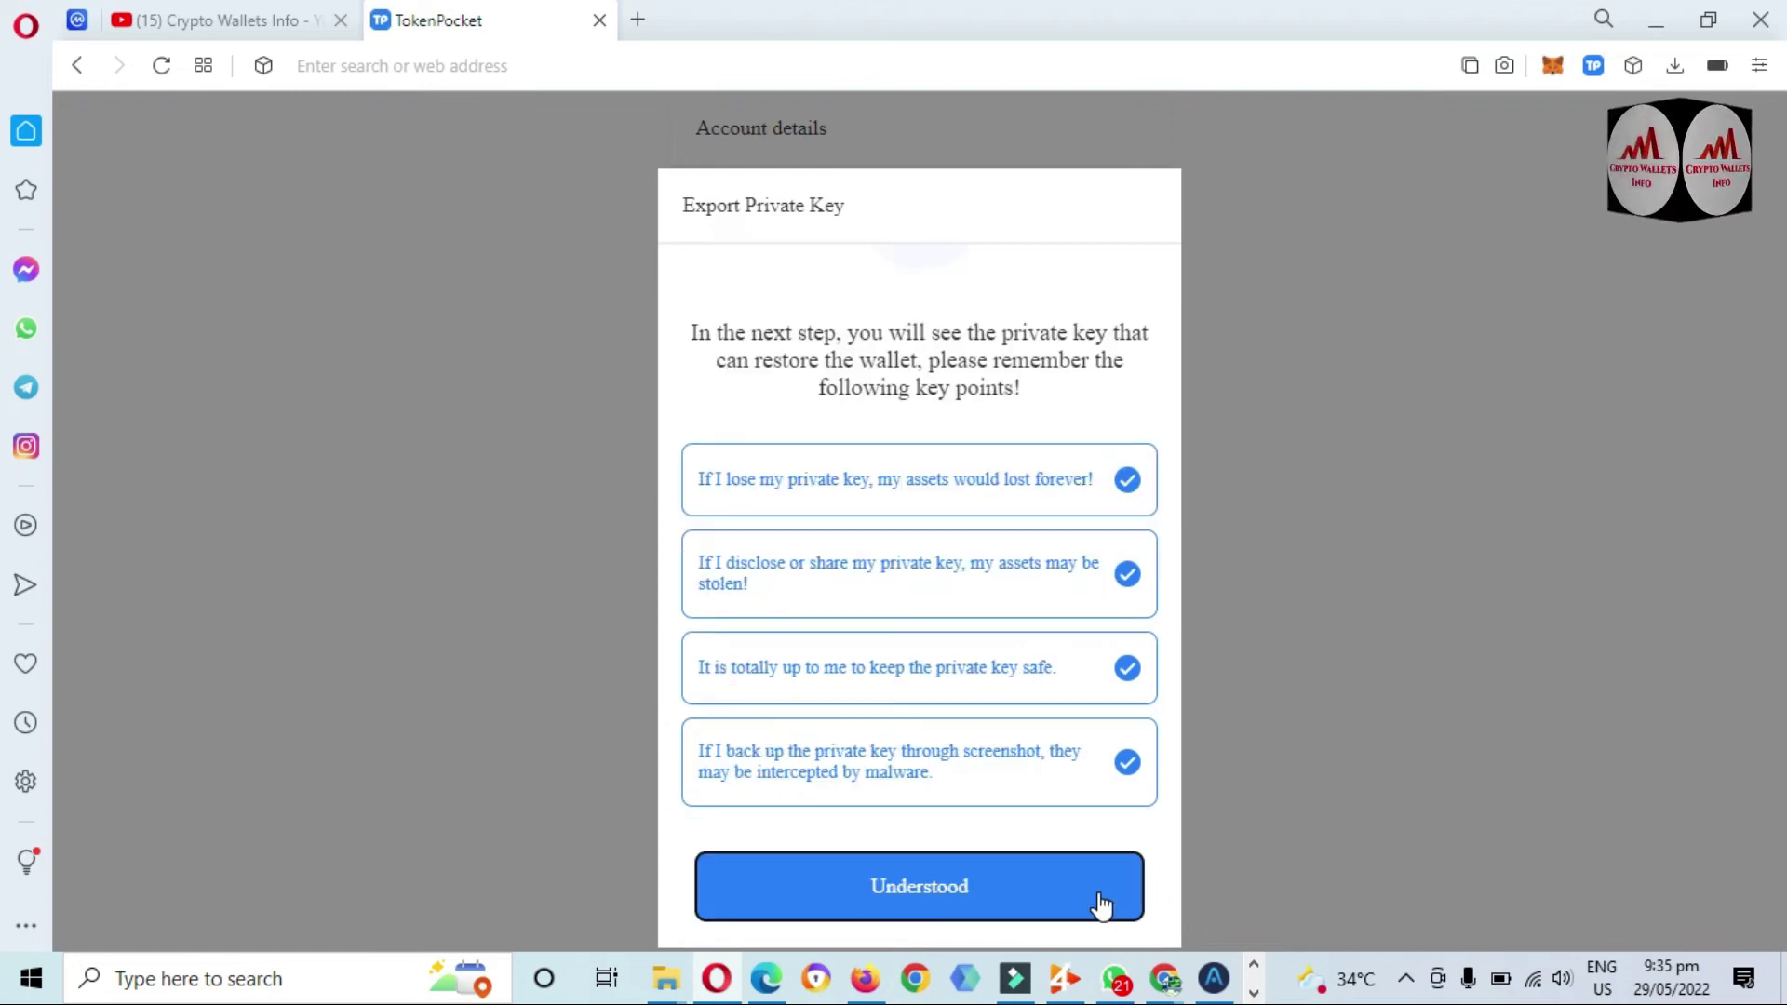
click(974, 889)
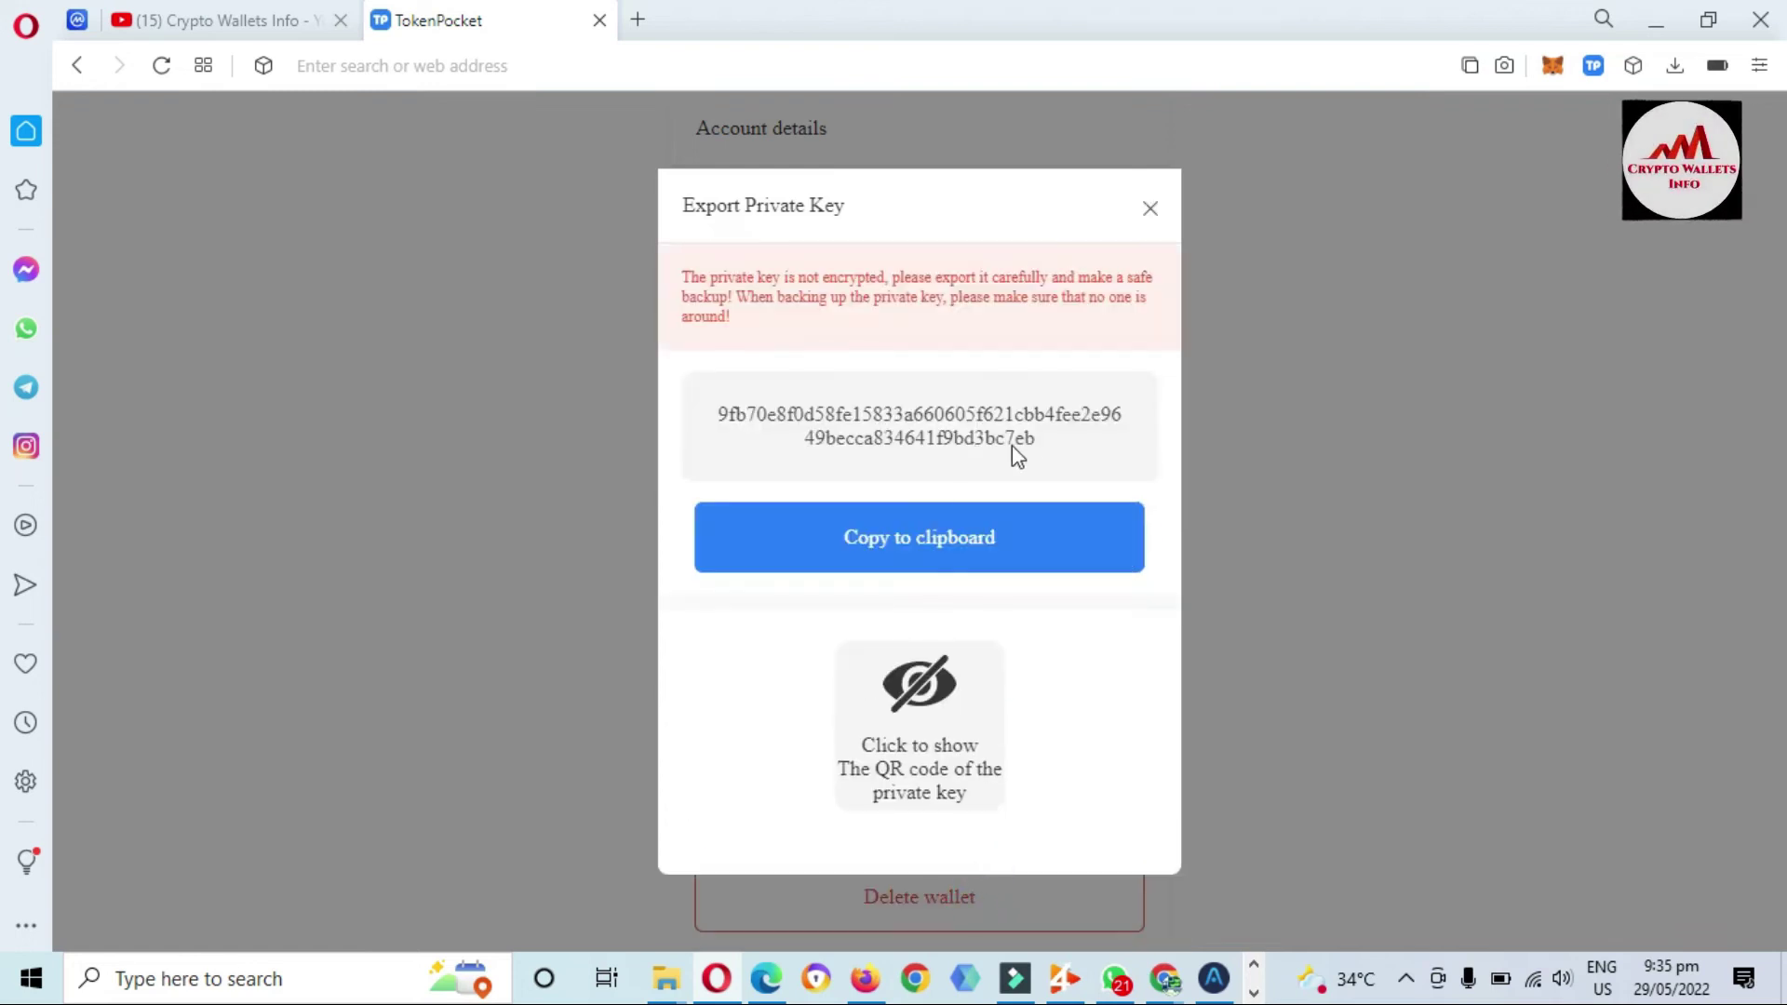
Copy the exported private key to the clipboard and reveal its QR code
click(1041, 433)
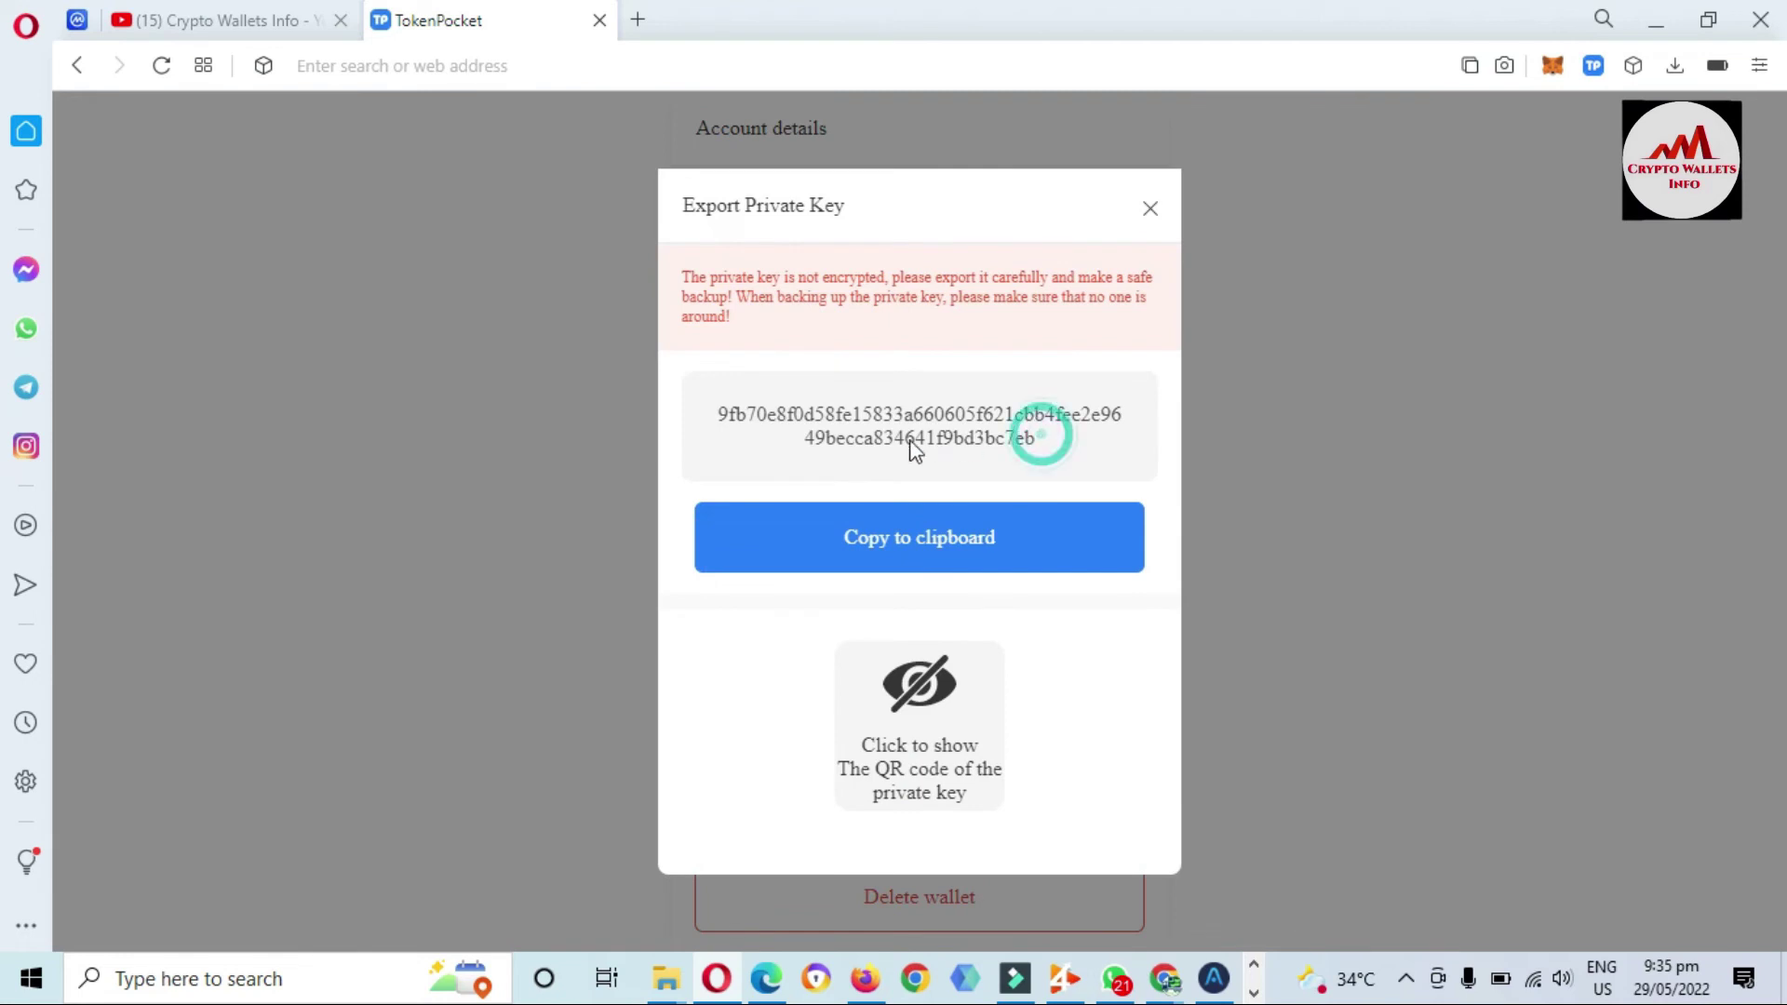
double_click(719, 416)
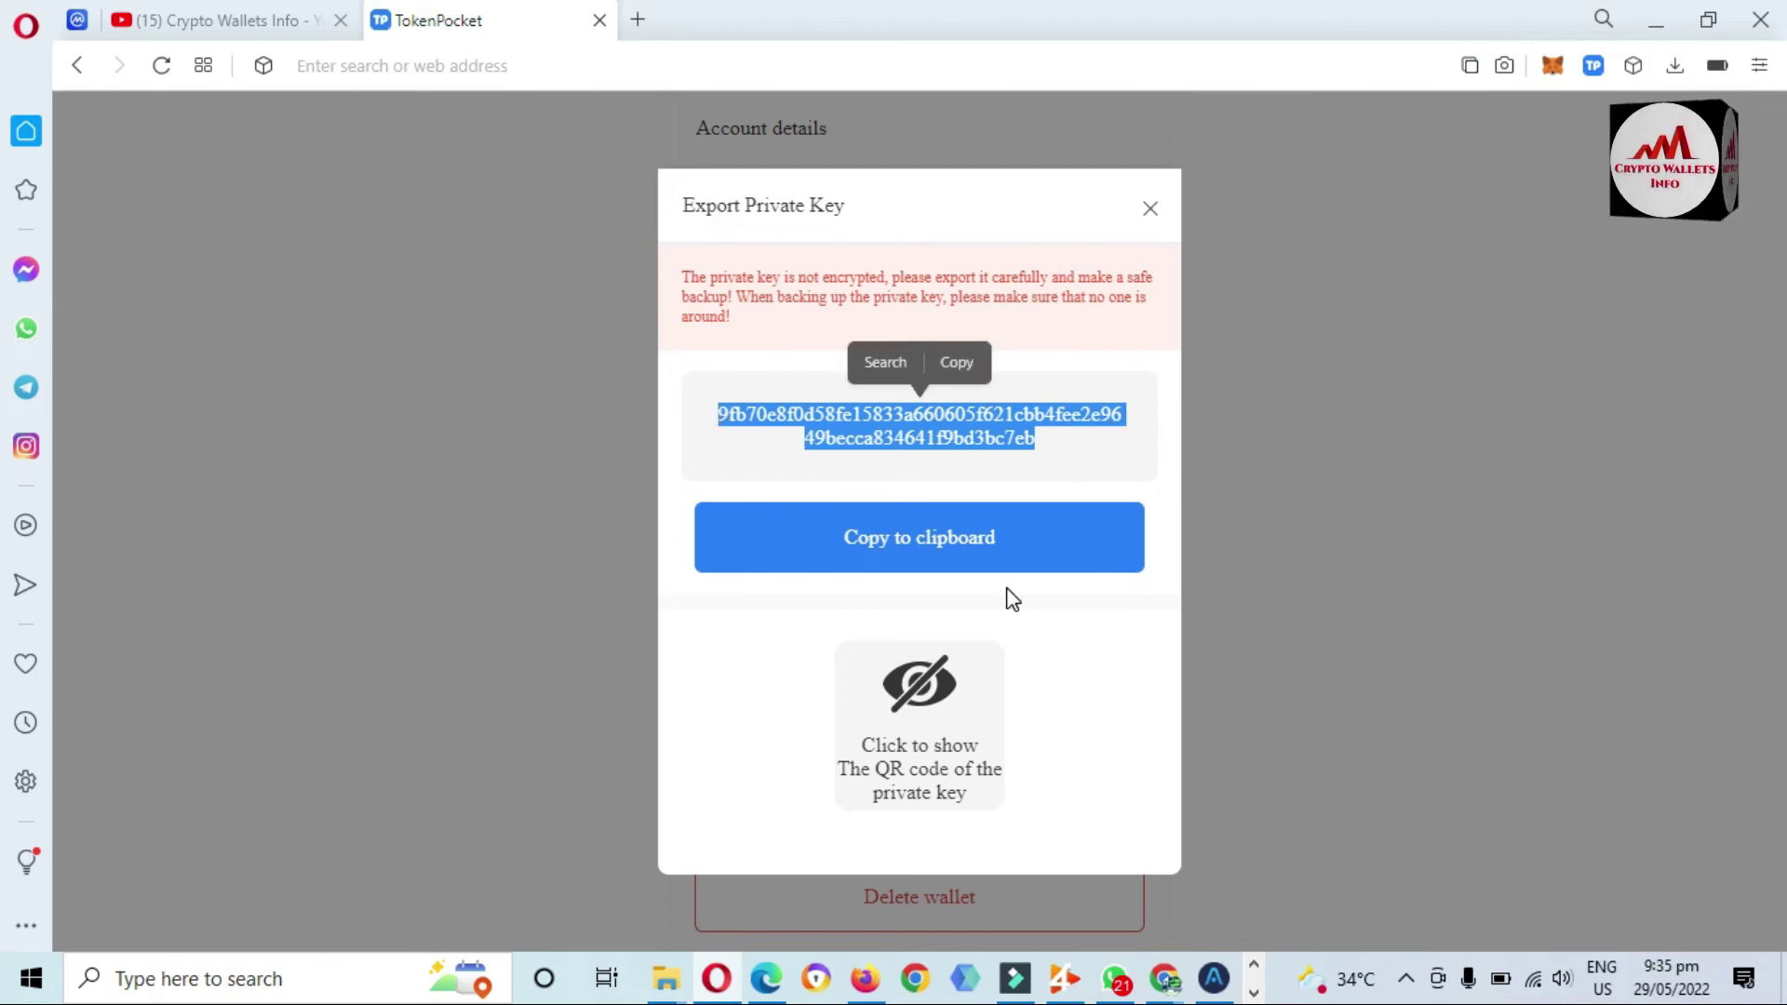
click(965, 531)
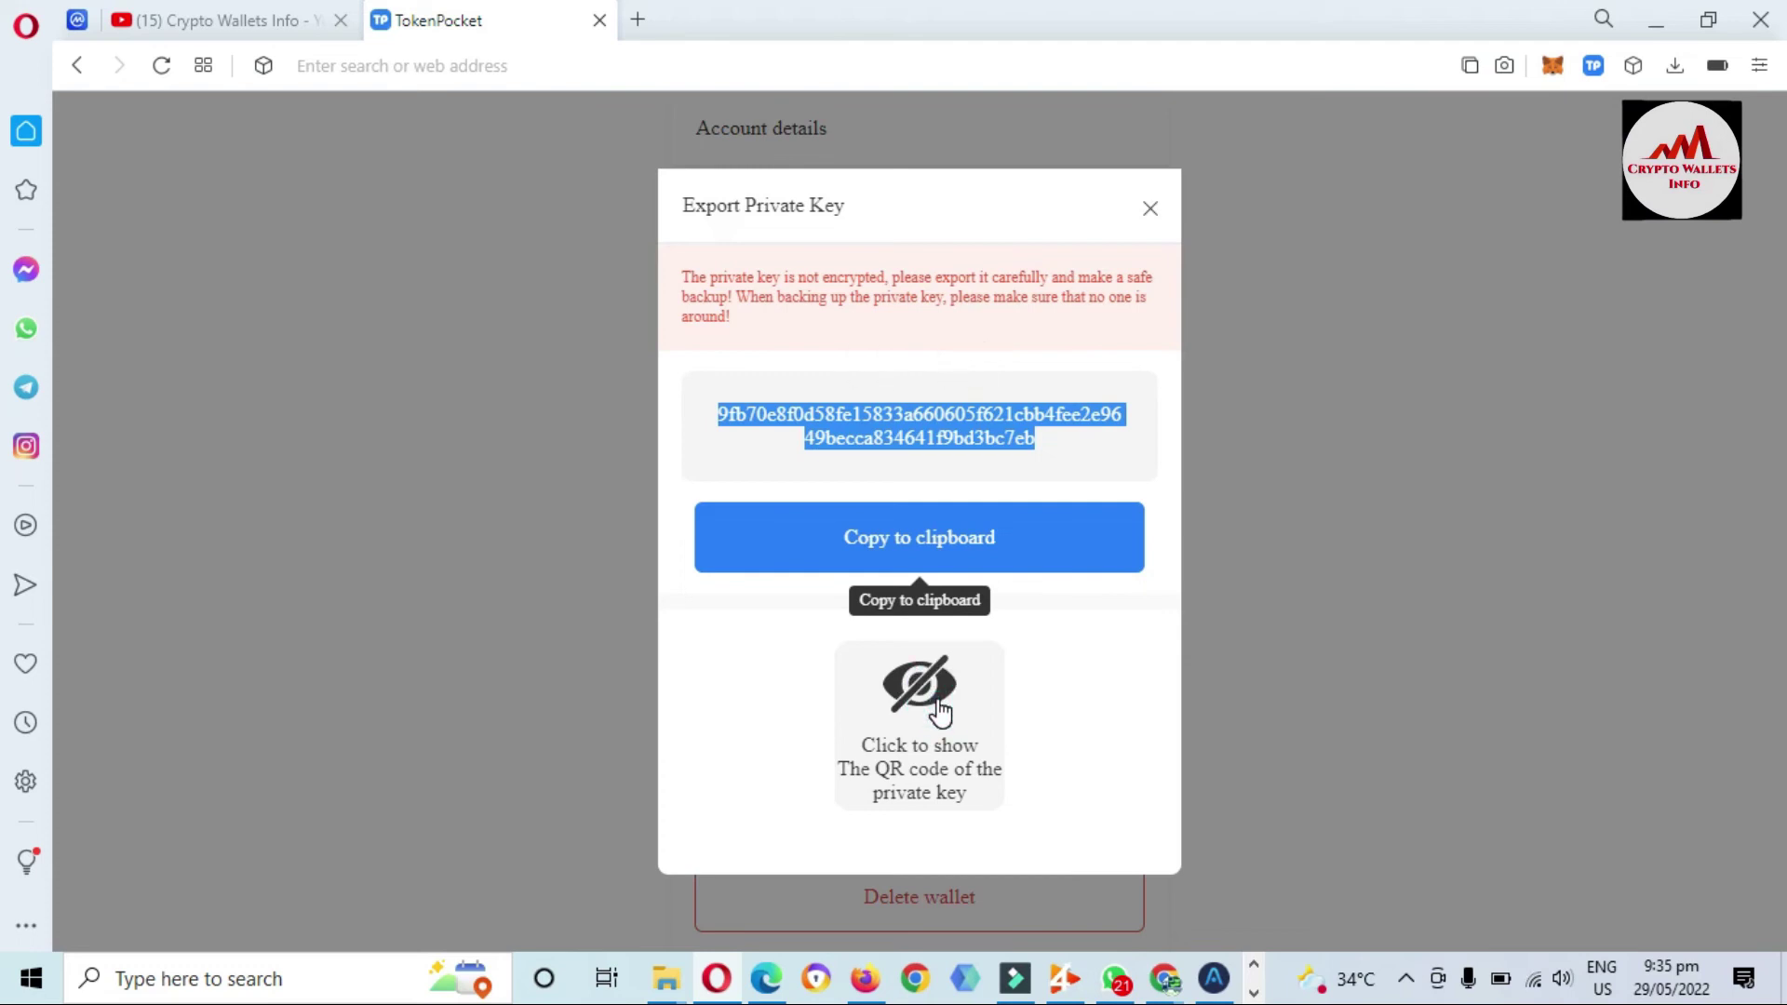
click(966, 693)
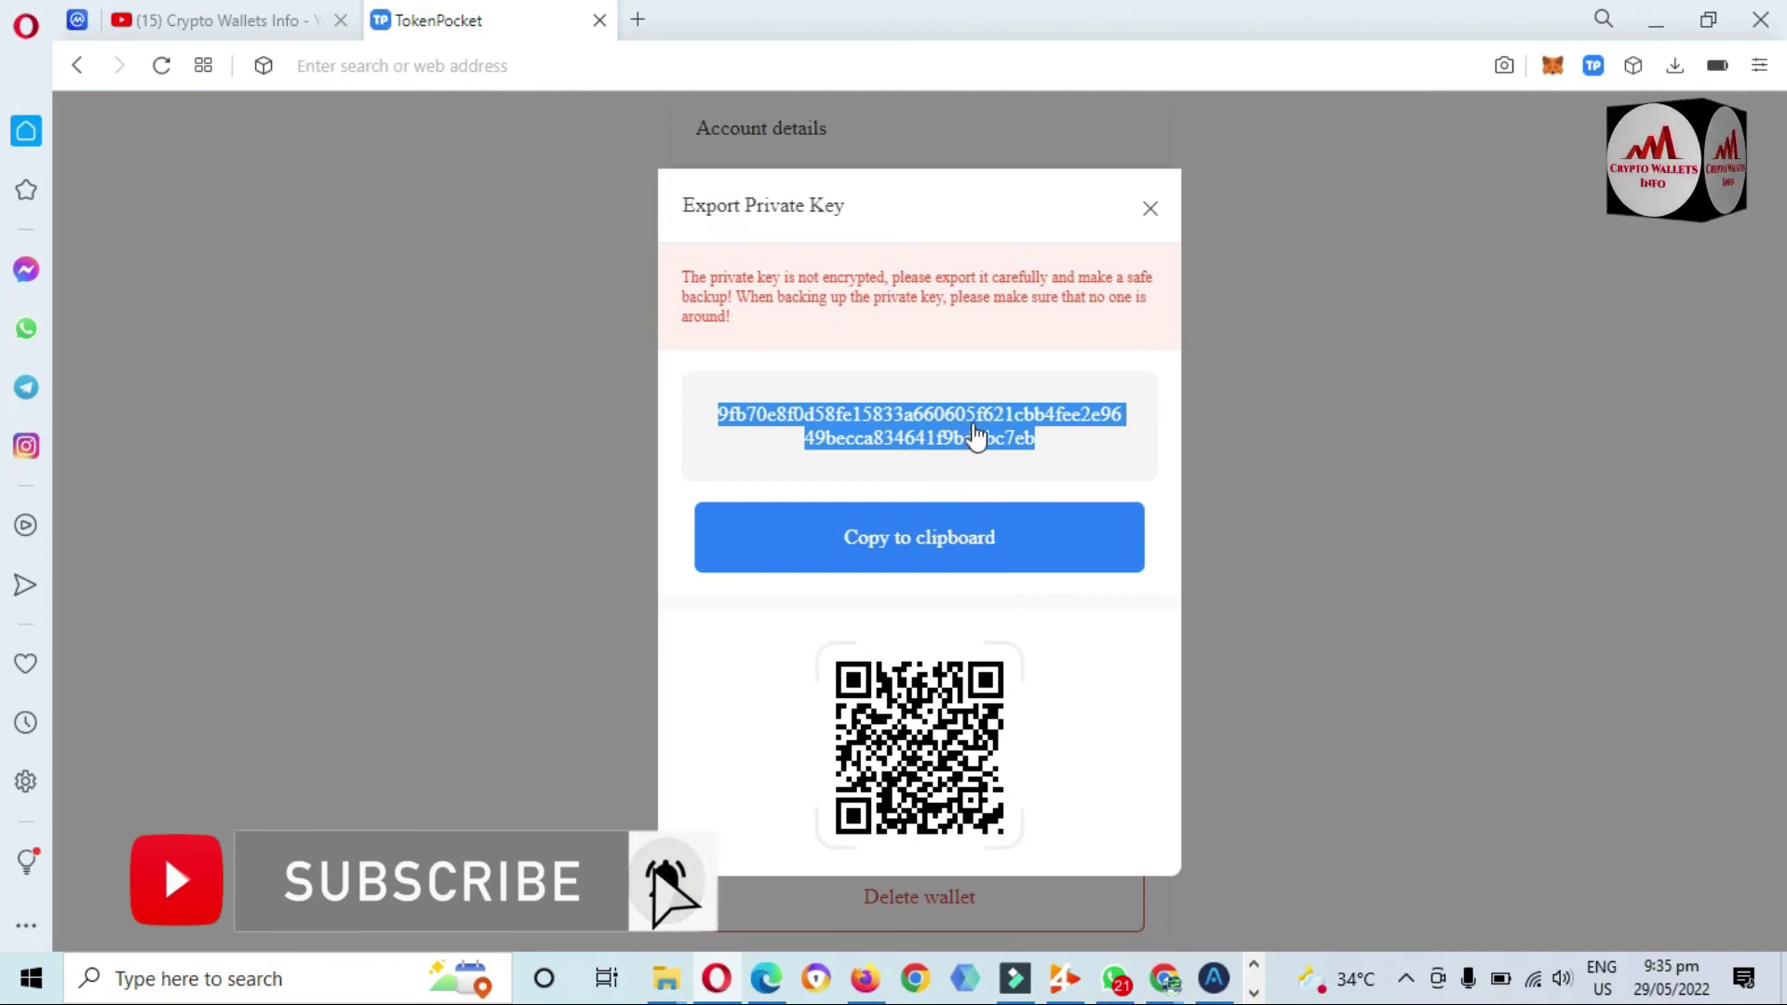
click(1038, 434)
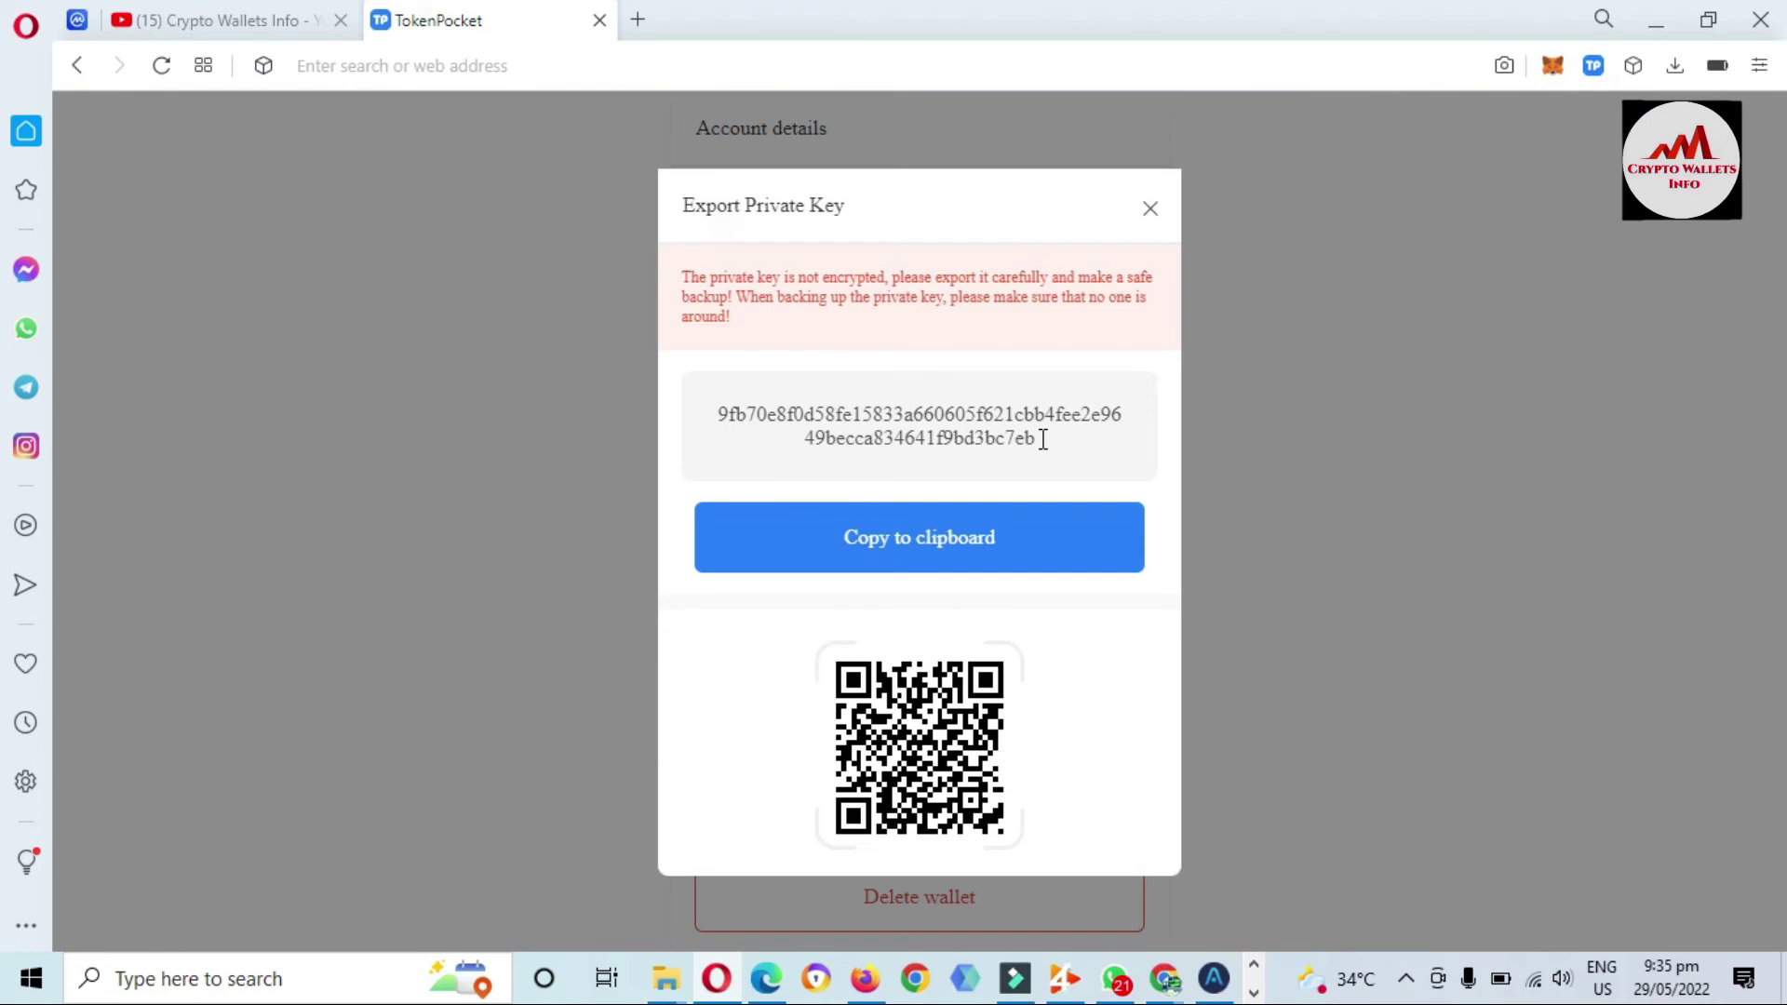
click(647, 393)
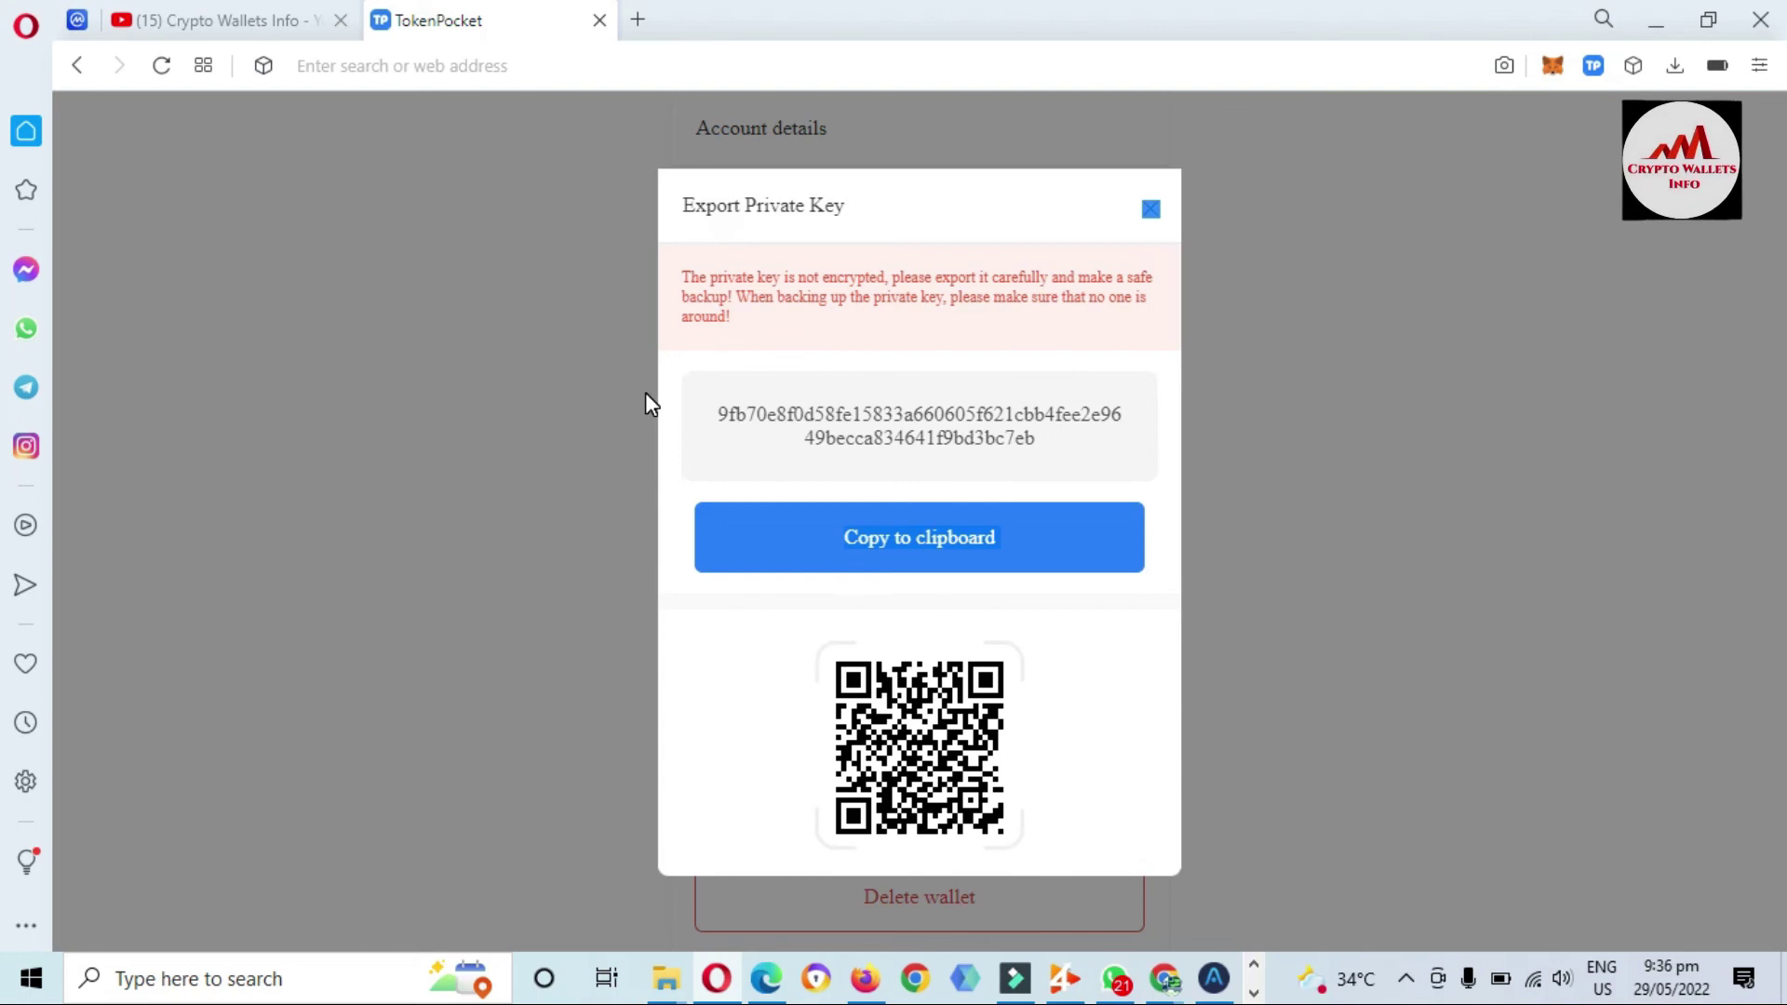
Switch to the Crypto Wallets Info YouTube channel page and highlight its name and the recommended Best Cryptocurrency Wallets channel
click(188, 15)
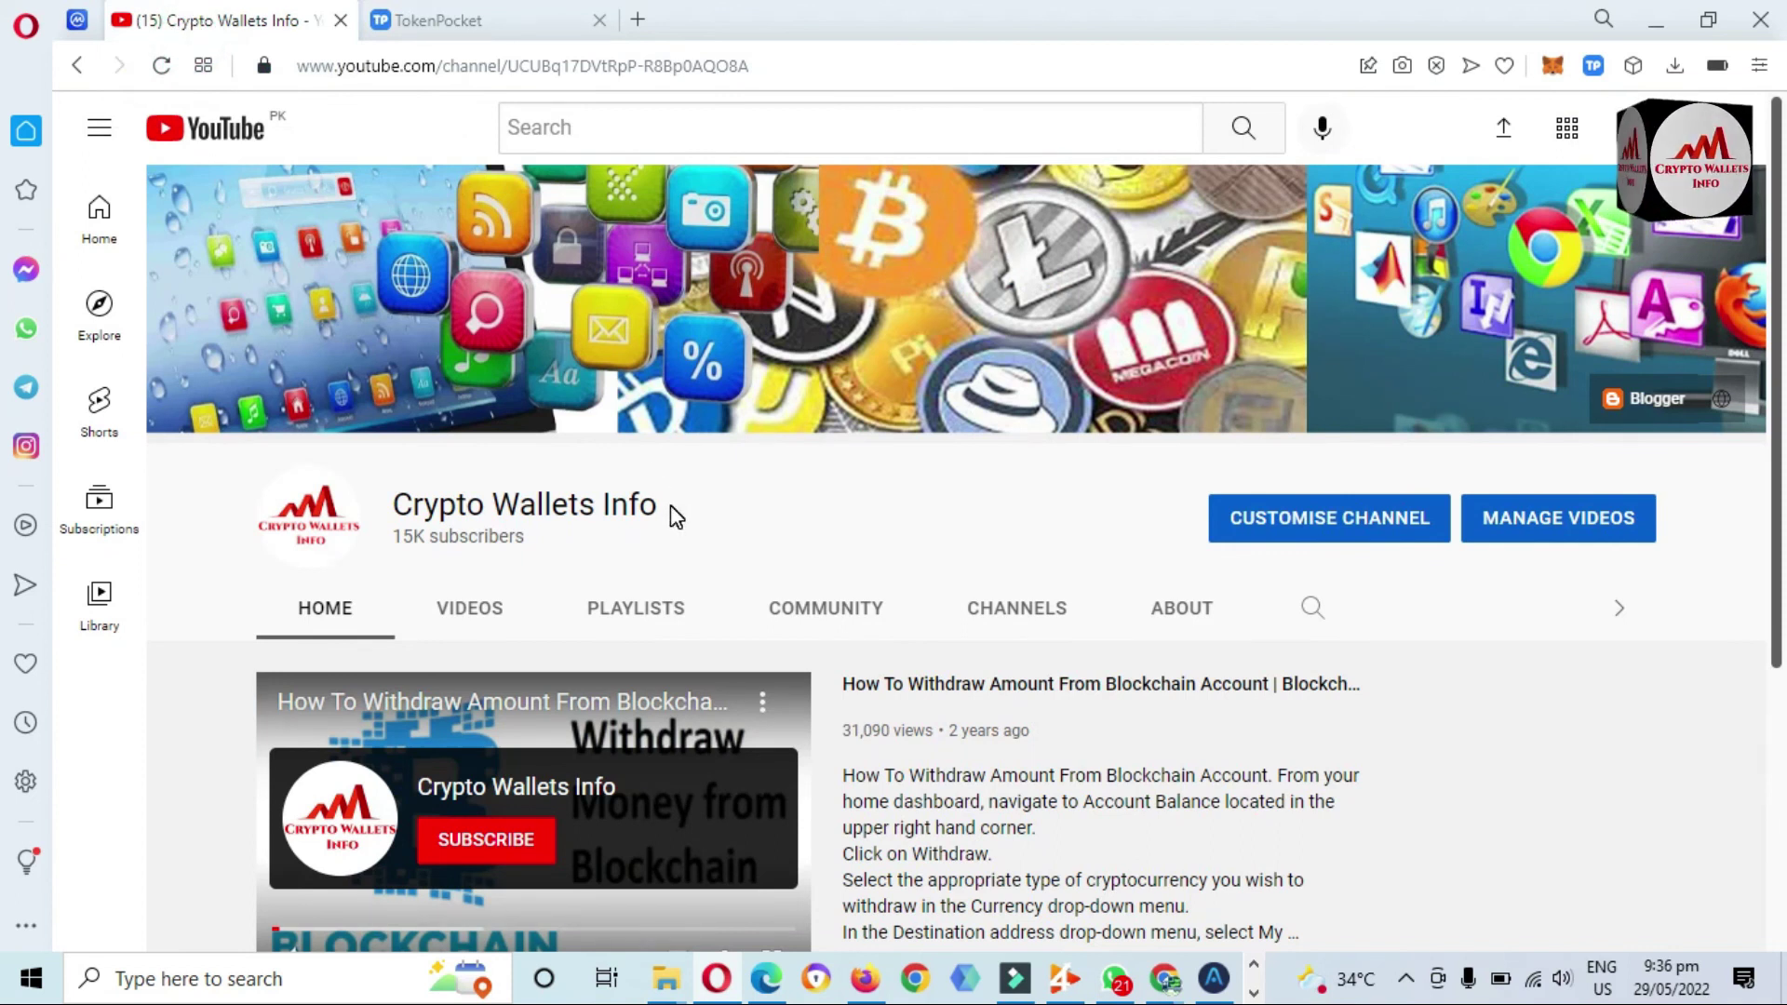
drag(675, 517, 398, 510)
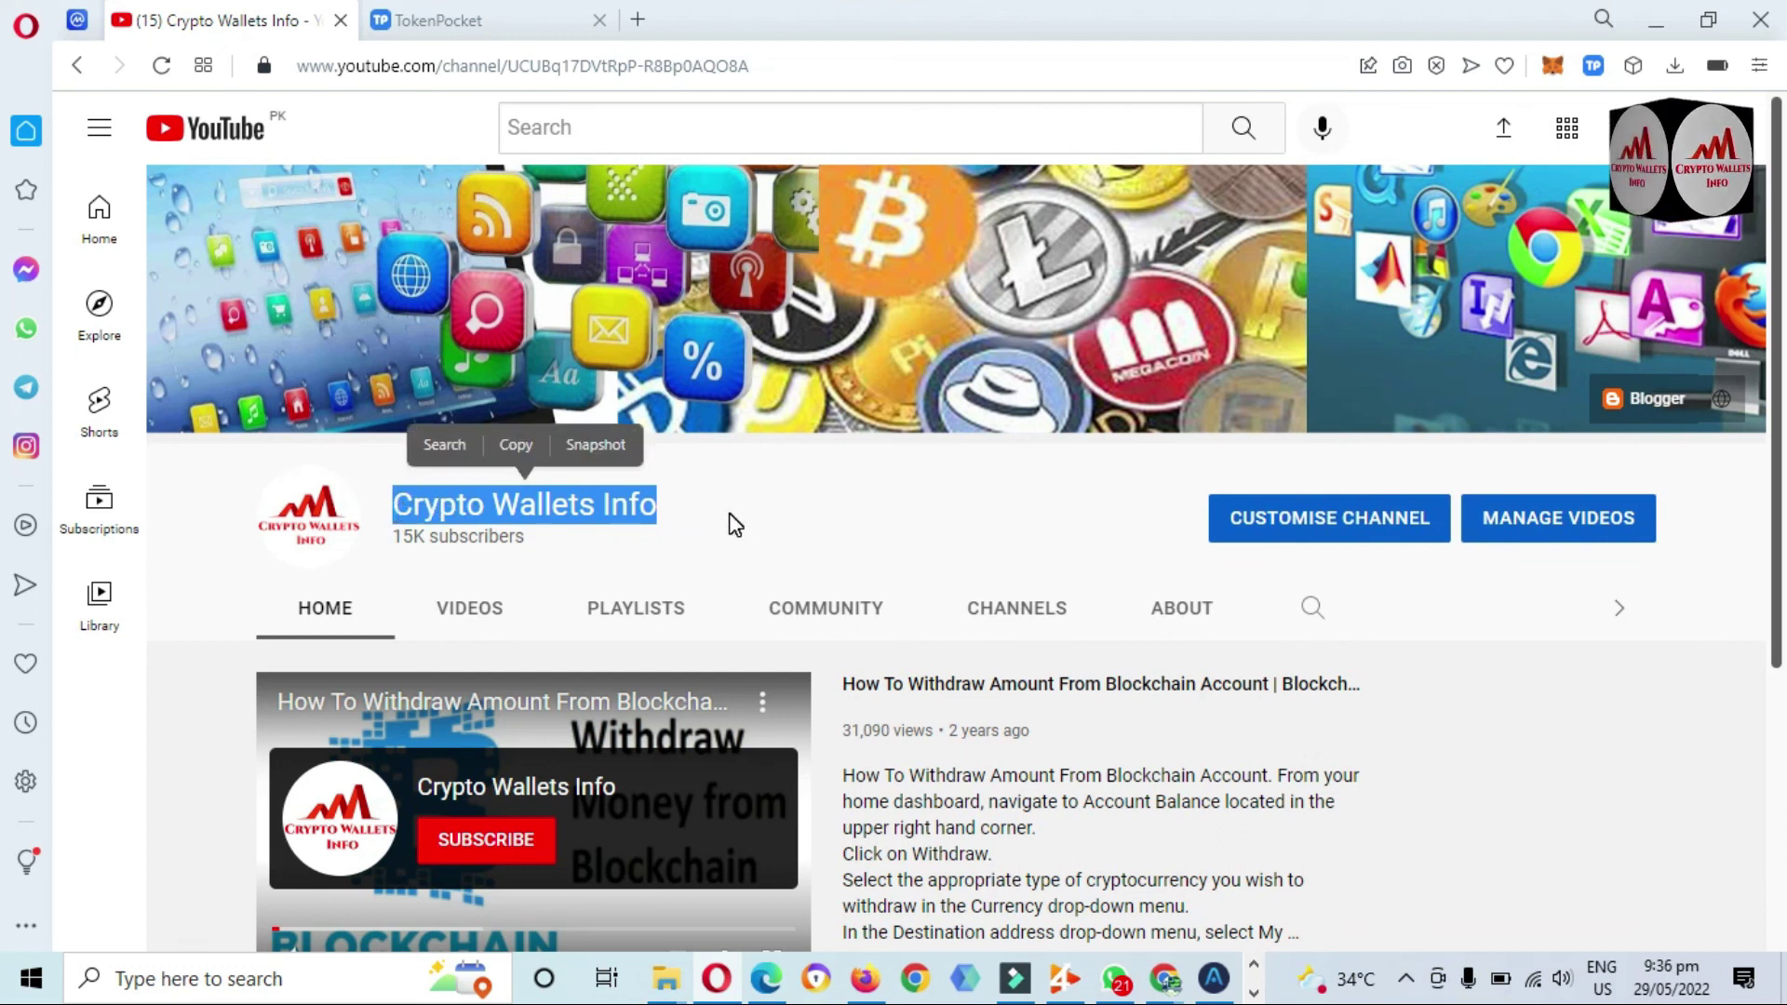
scroll(5, 455, down, 2)
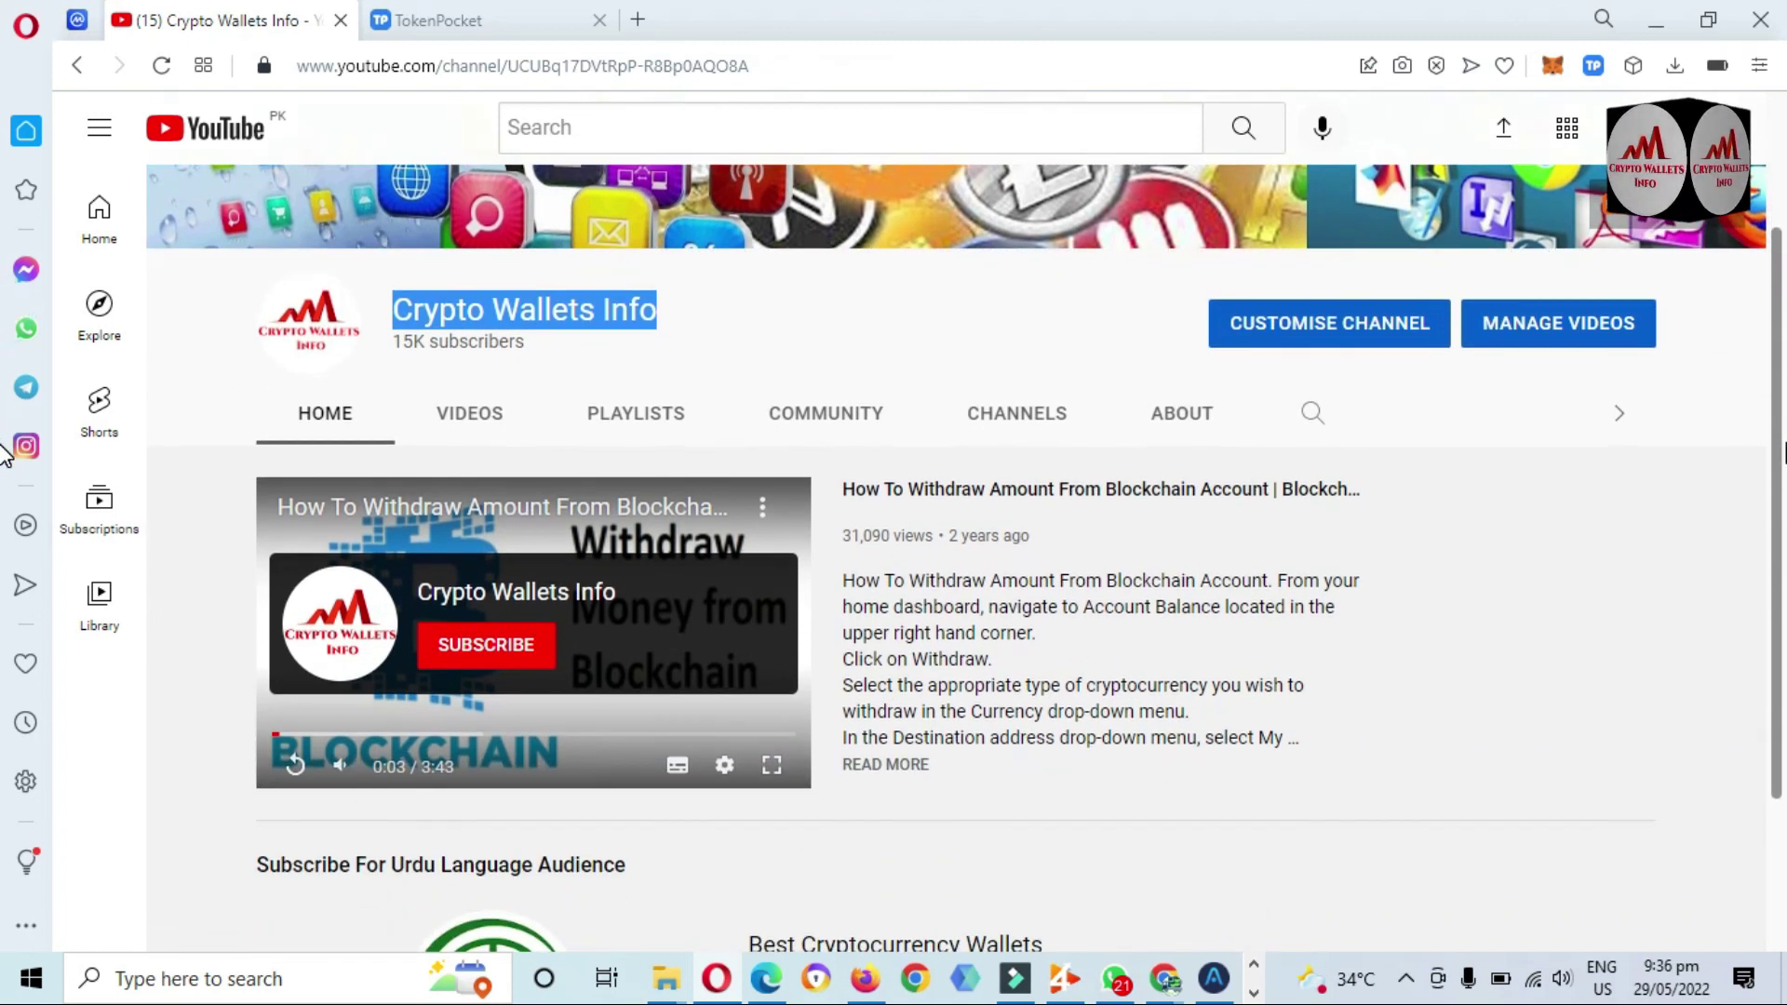
scroll(5, 484, down, 1)
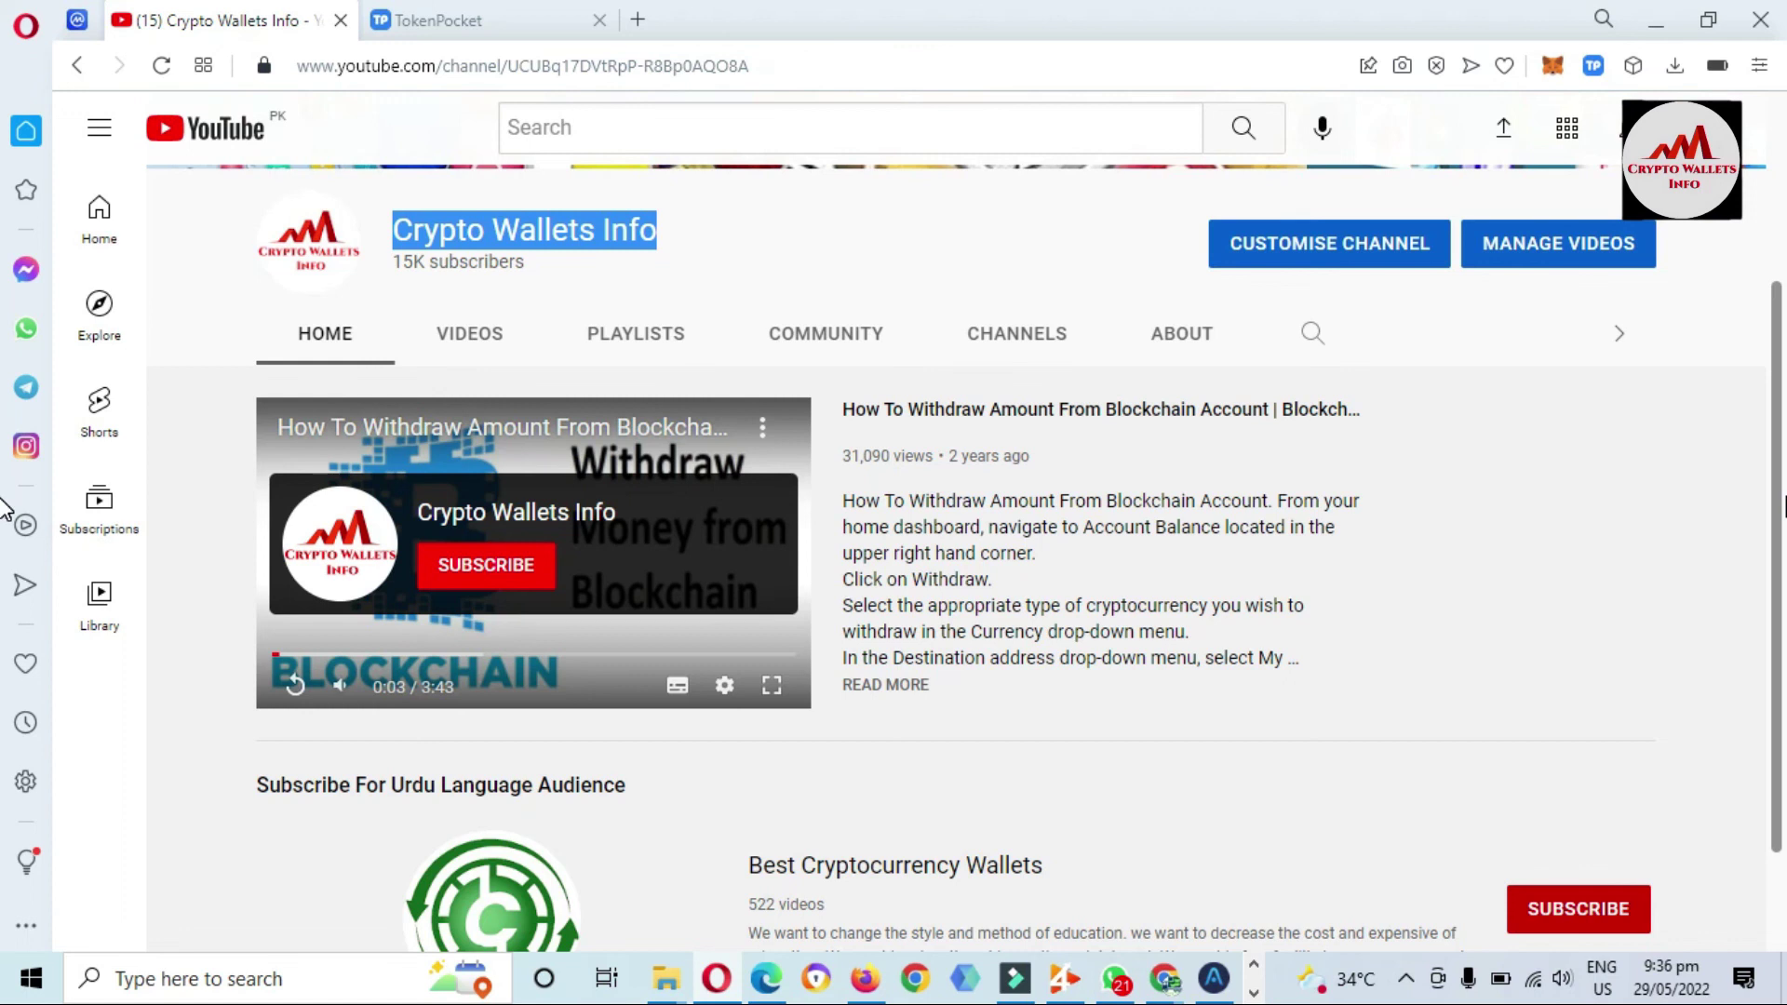
scroll(4, 510, down, 1)
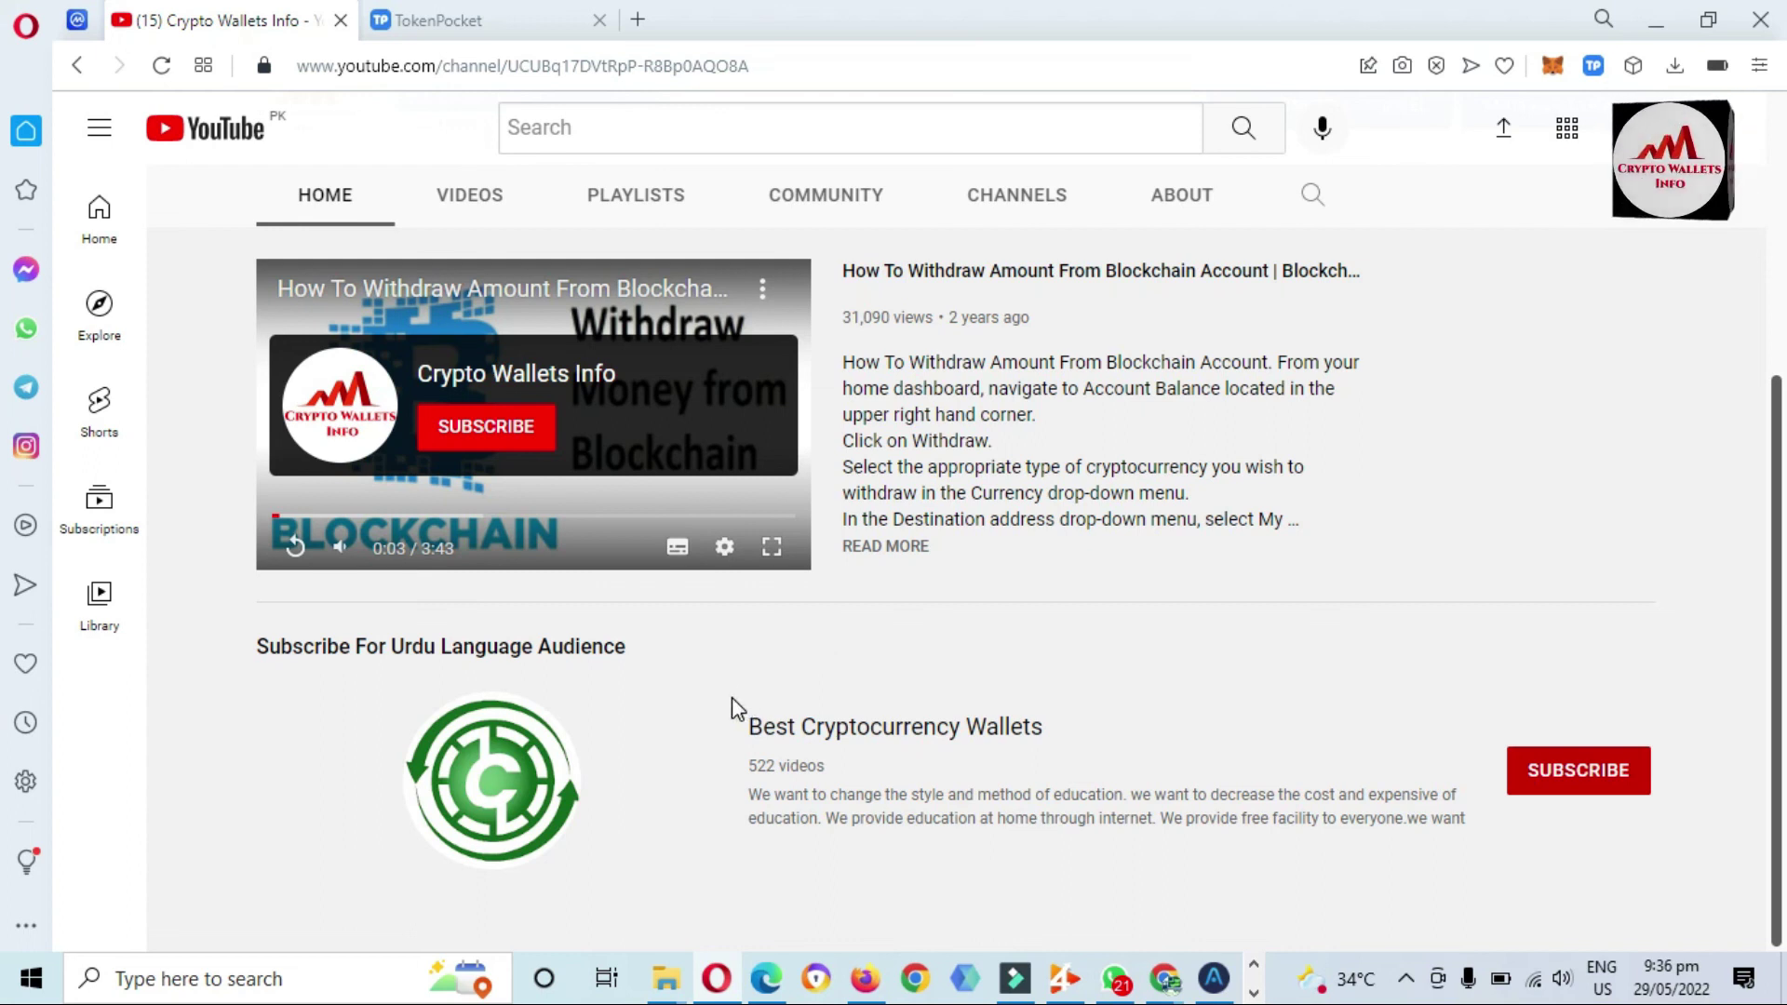
drag(744, 734, 1046, 736)
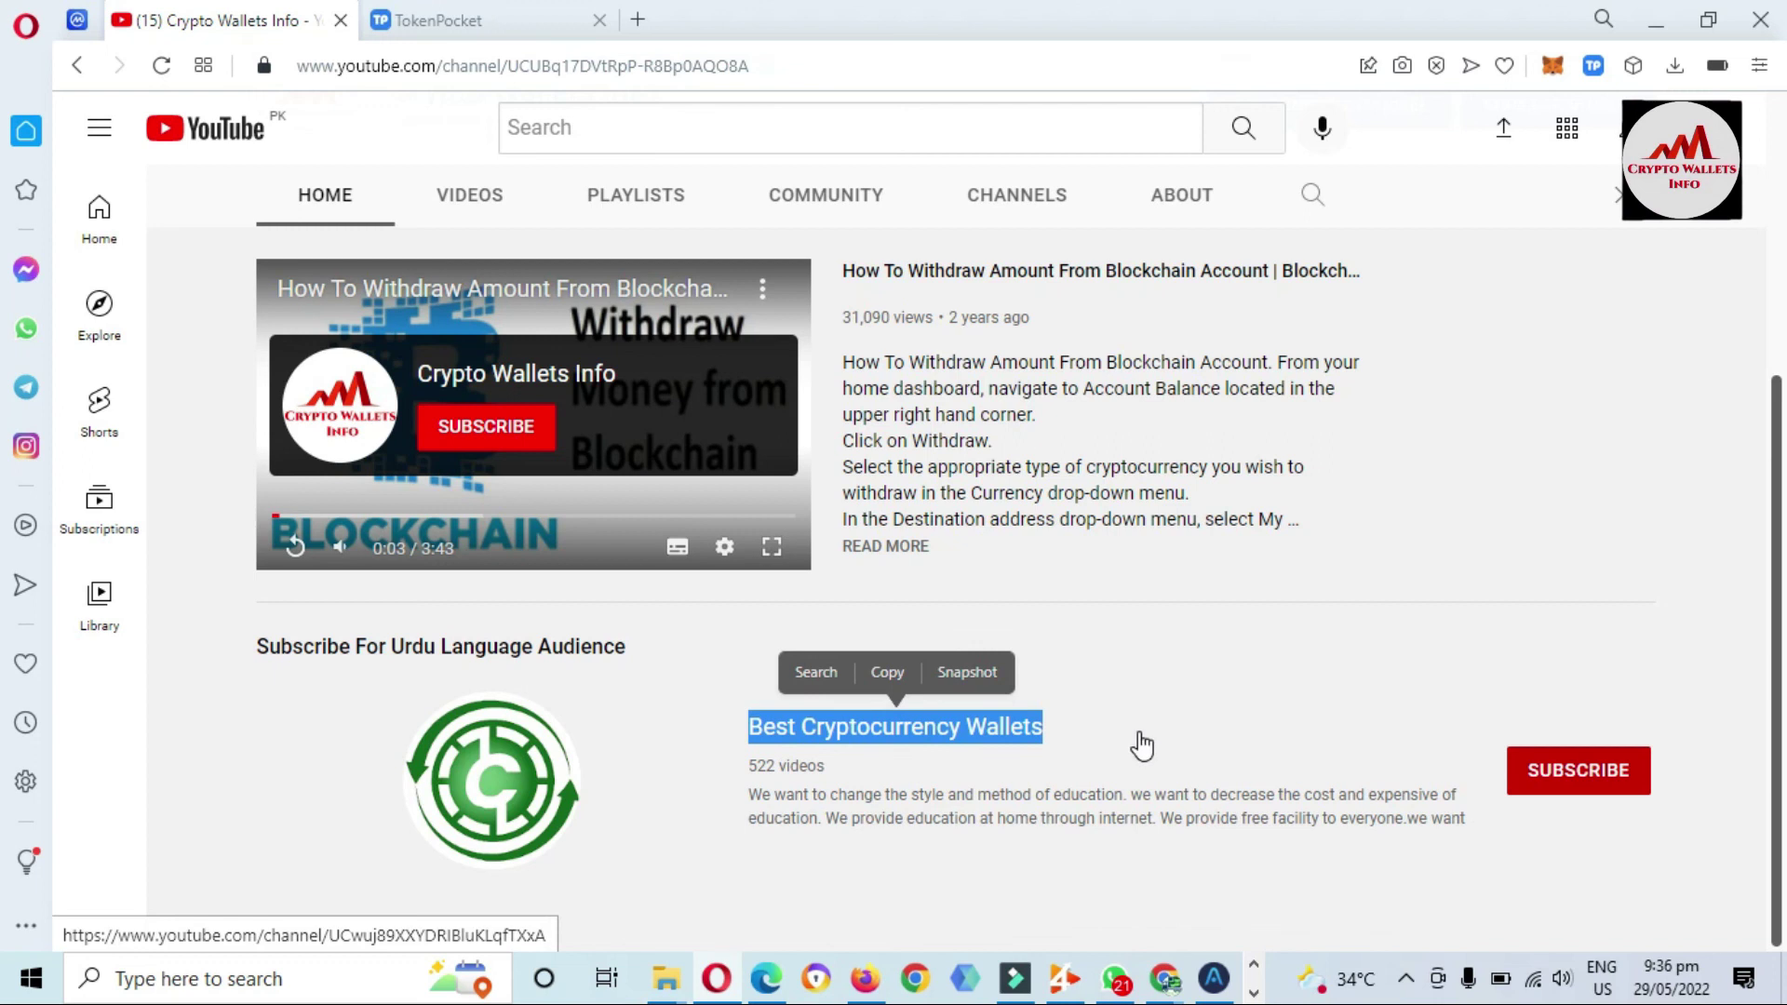